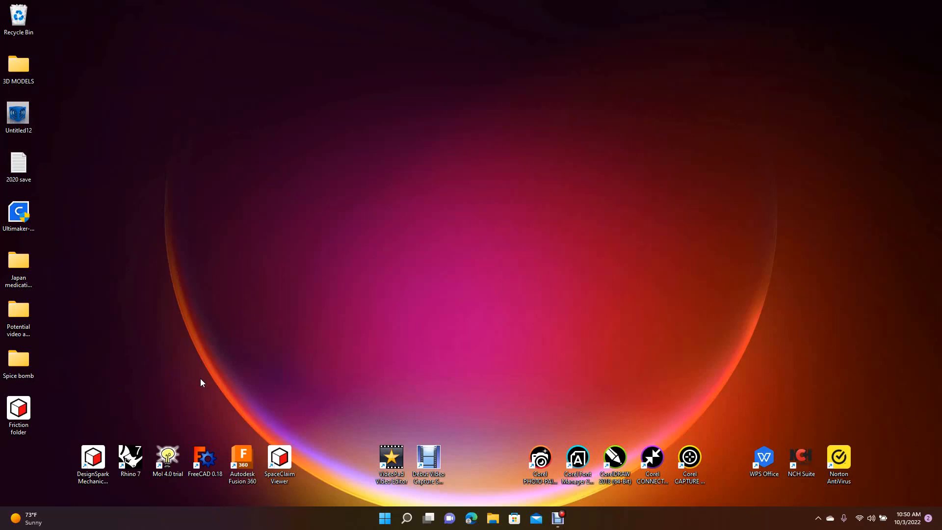
- Open the Friction folder file from the desktop and bring its knife model to the front
{"action": "double_click", "coordinate": [19, 408]}
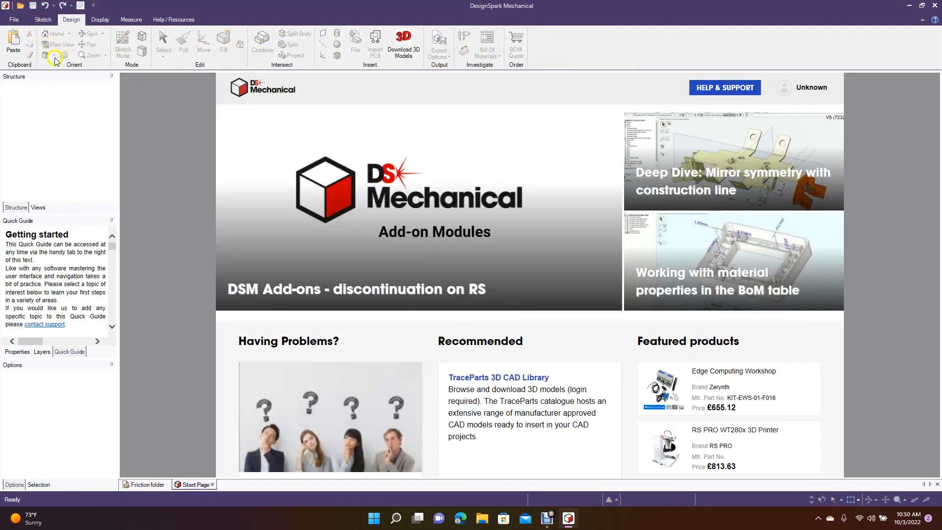
{"action": "left_click", "coordinate": [54, 58]}
{"action": "left_click", "coordinate": [143, 486]}
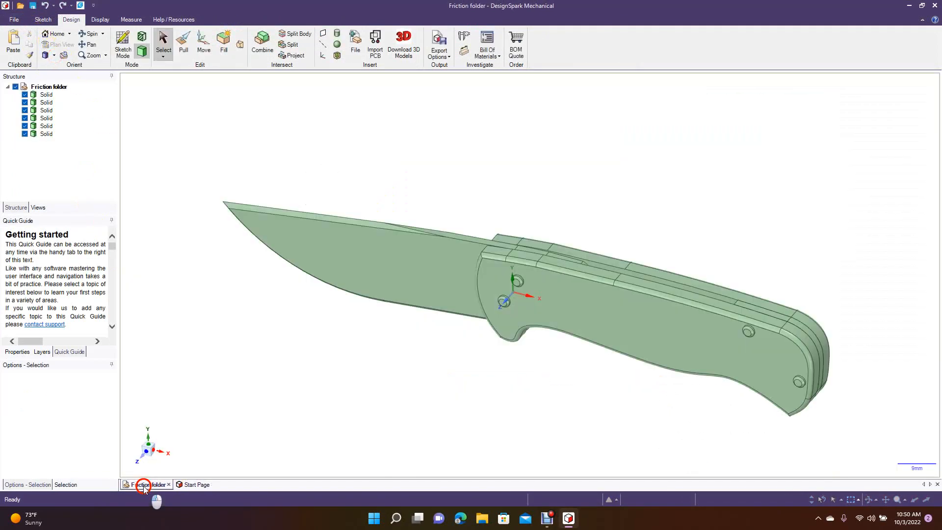
- In the top view, copy all six knife bodies about 41 mm in the negative Y direction
{"action": "left_click", "coordinate": [55, 57]}
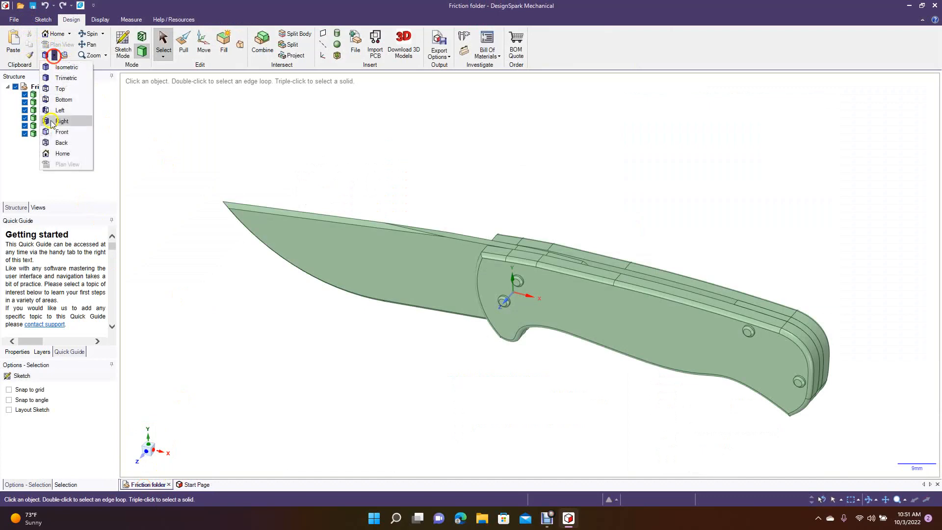
{"action": "left_click", "coordinate": [65, 123]}
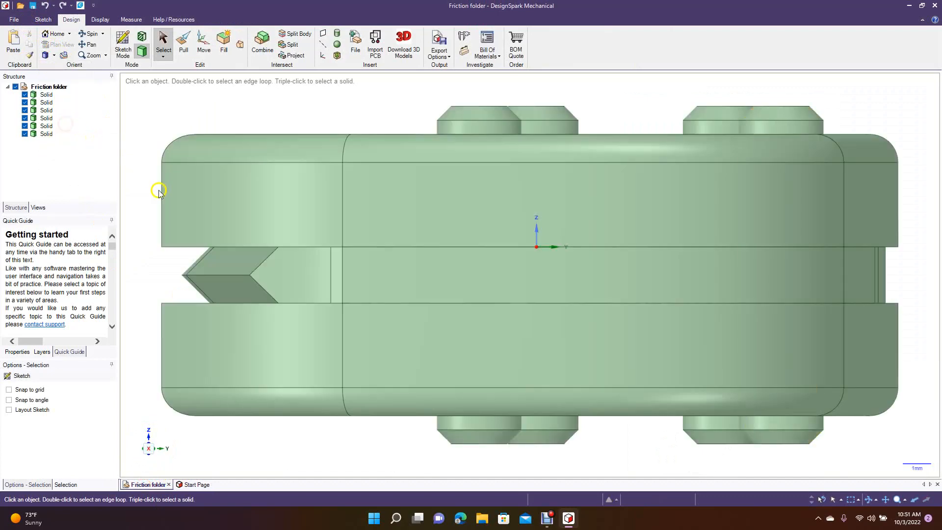
{"action": "left_click", "coordinate": [53, 53]}
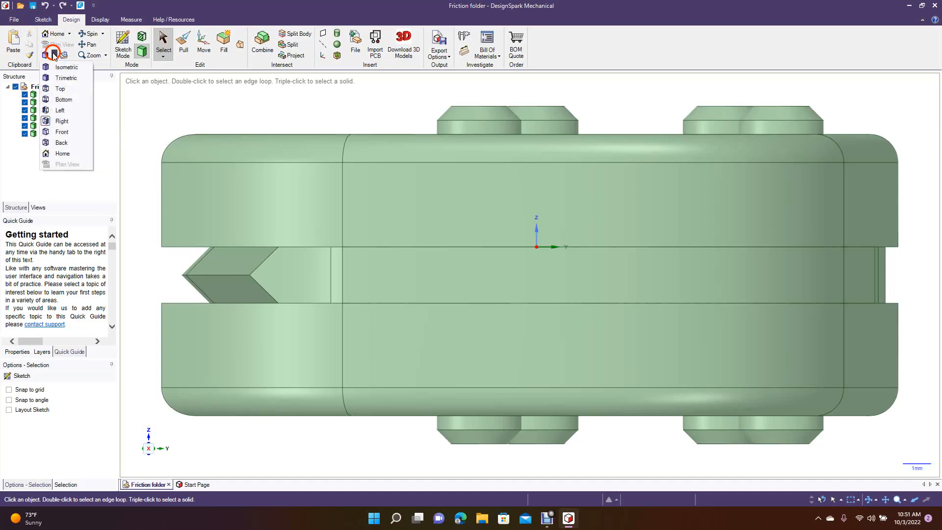
{"action": "left_click", "coordinate": [59, 95]}
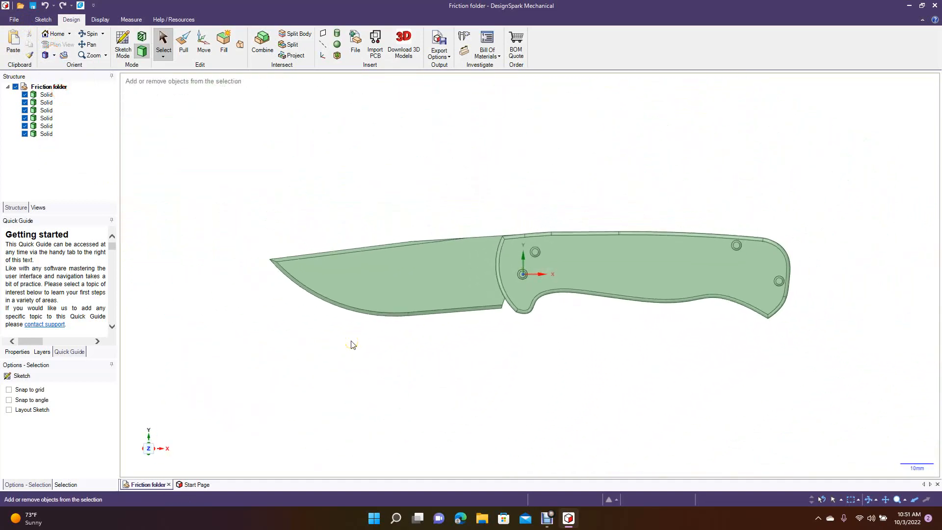
{"action": "left_click_drag", "start_coordinate": [304, 241], "coordinate": [796, 386]}
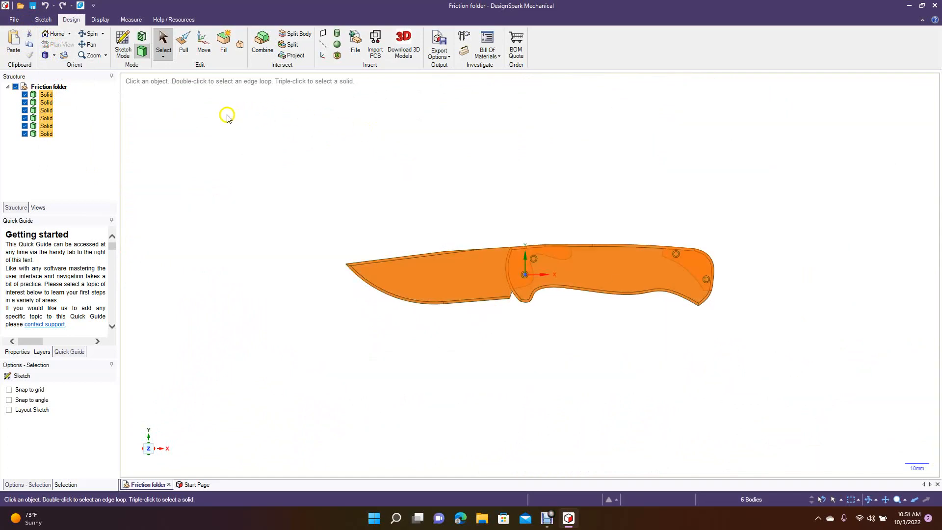
{"action": "left_click", "coordinate": [204, 41]}
{"action": "left_click", "coordinate": [531, 236]}
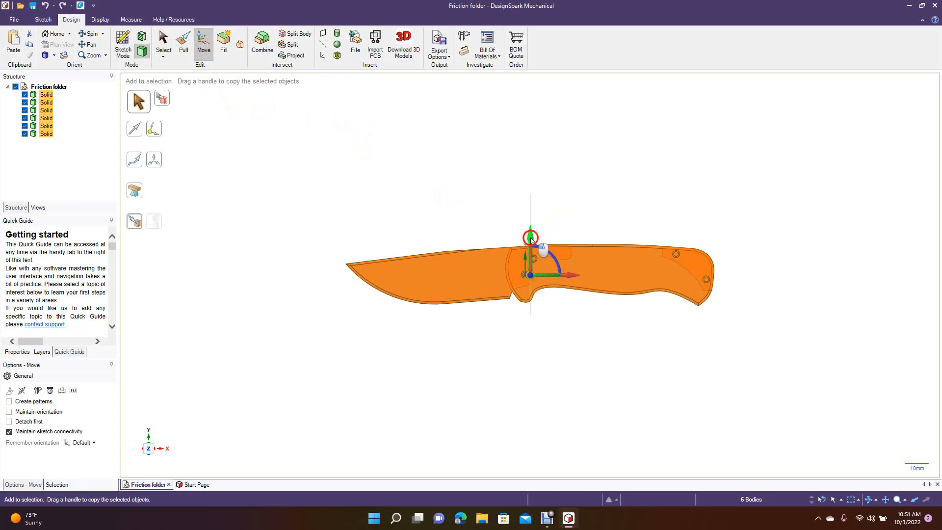
{"action": "left_click_drag", "start_coordinate": [531, 237], "coordinate": [531, 334], "text": "ctrl"}
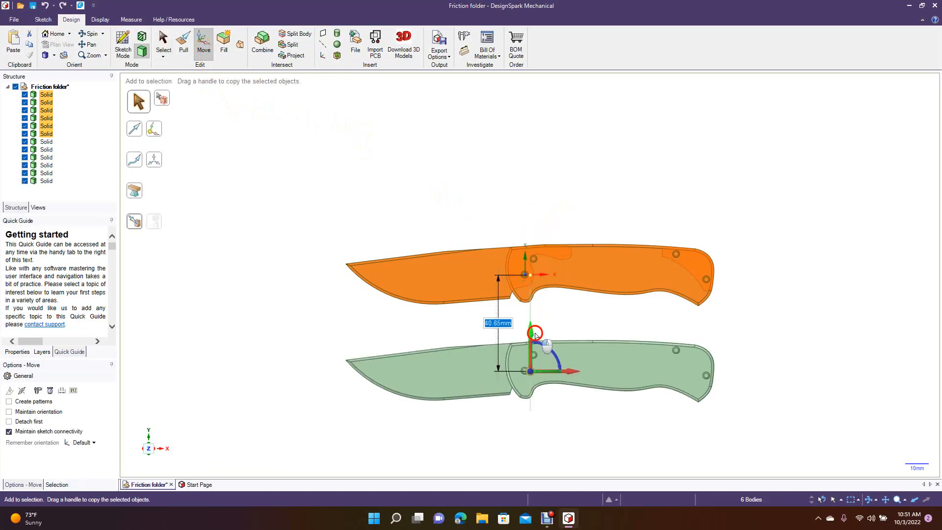
{"action": "left_click", "coordinate": [418, 194]}
- Anchor the copied blade's move handle on its pivot pin and rotate the blade 160° toward the handle
{"action": "left_click", "coordinate": [433, 365]}
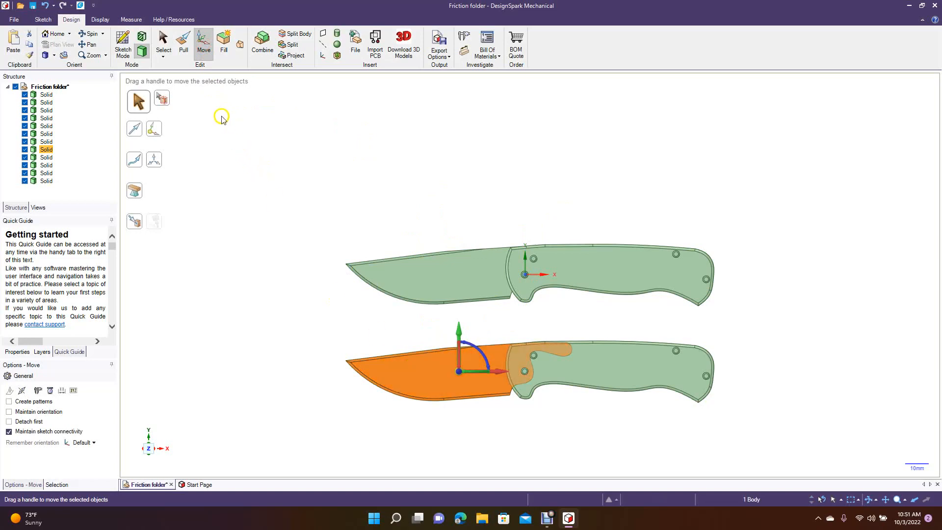
{"action": "left_click", "coordinate": [462, 375]}
{"action": "left_click_drag", "start_coordinate": [462, 375], "coordinate": [524, 374]}
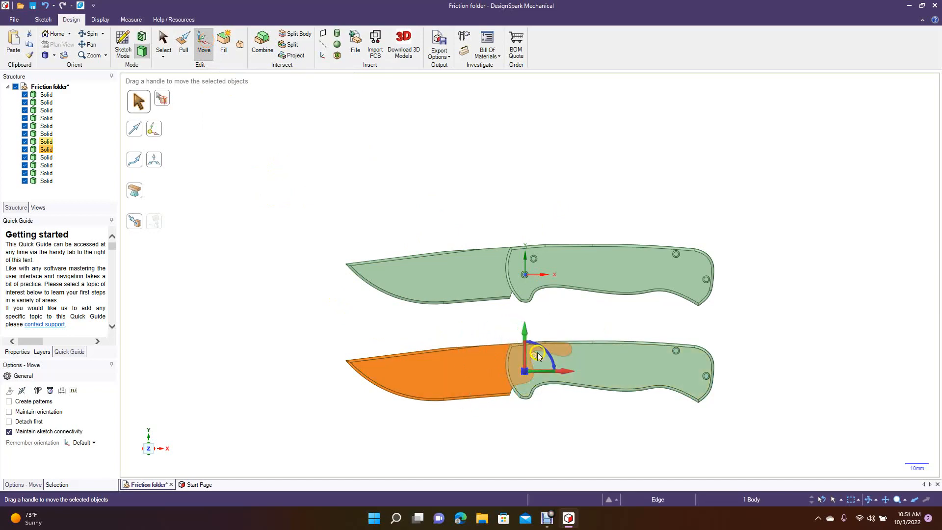
{"action": "left_click_drag", "start_coordinate": [538, 348], "coordinate": [490, 402]}
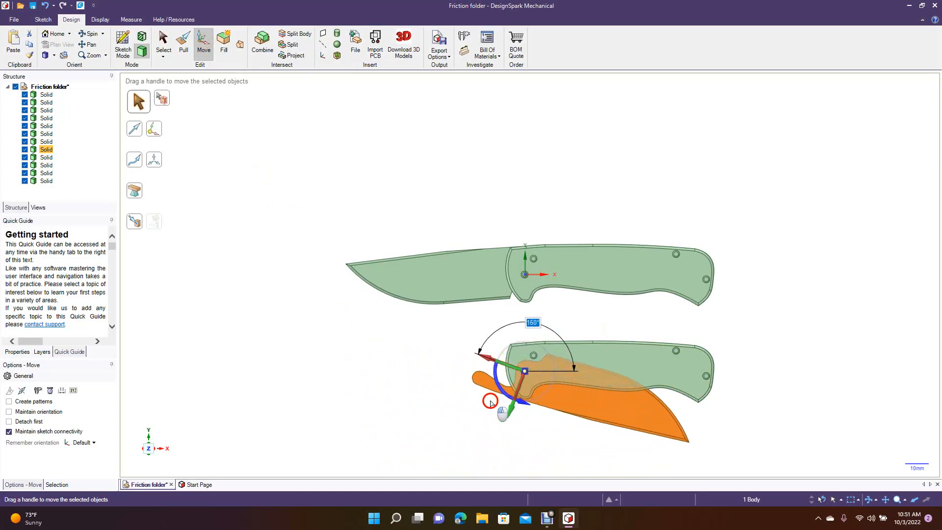
{"action": "left_click", "coordinate": [363, 402]}
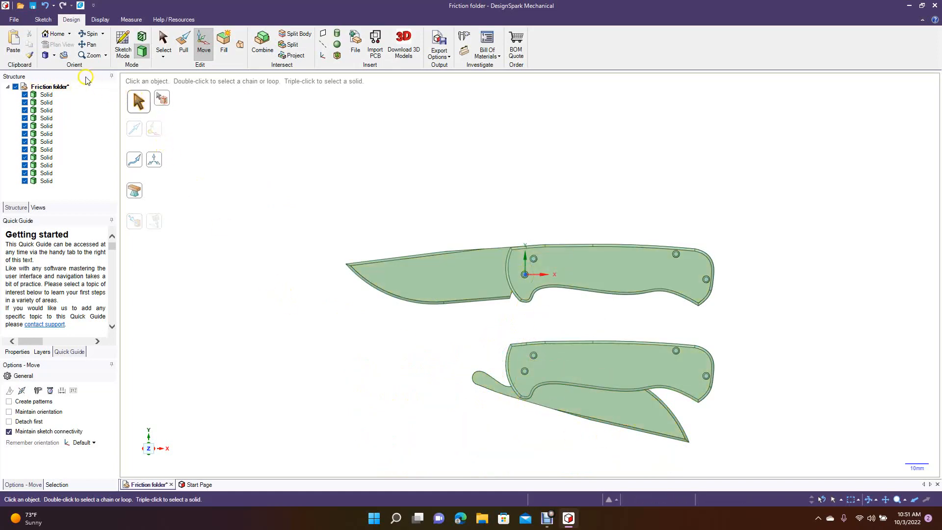
- Inspect the open and folded knives from the isometric, right and front views
{"action": "left_click", "coordinate": [55, 56]}
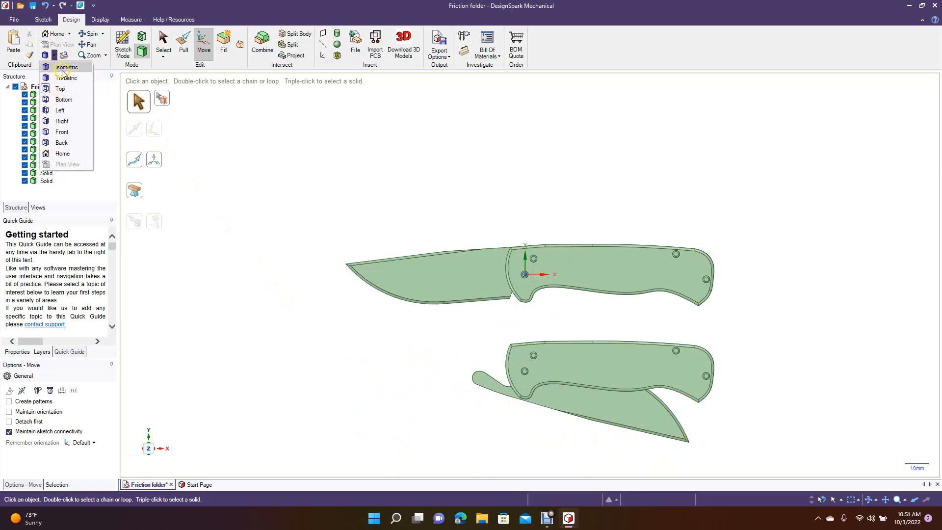
{"action": "left_click", "coordinate": [62, 71]}
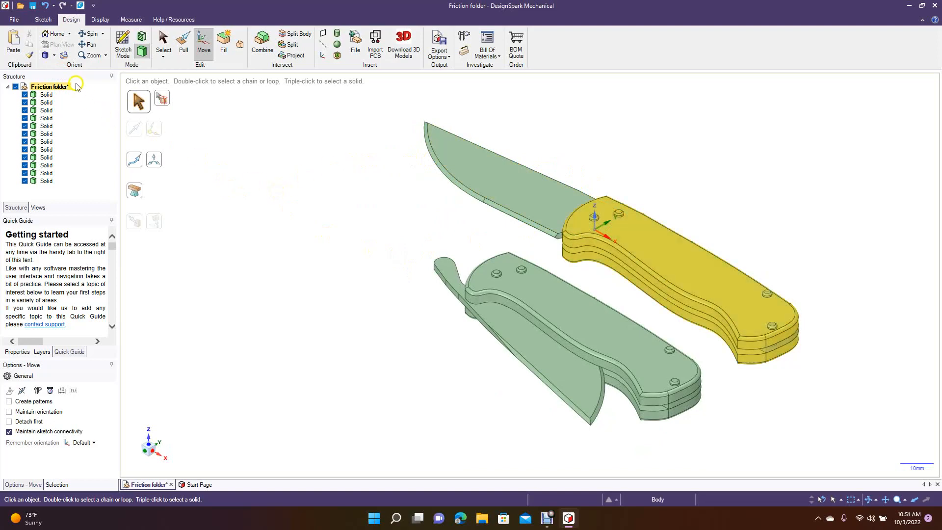
{"action": "left_click", "coordinate": [54, 55]}
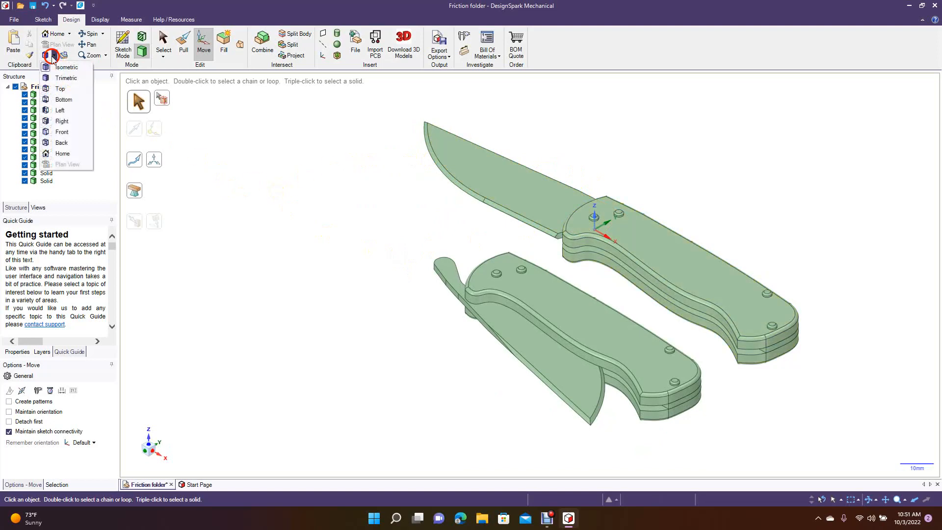
{"action": "left_click", "coordinate": [62, 120]}
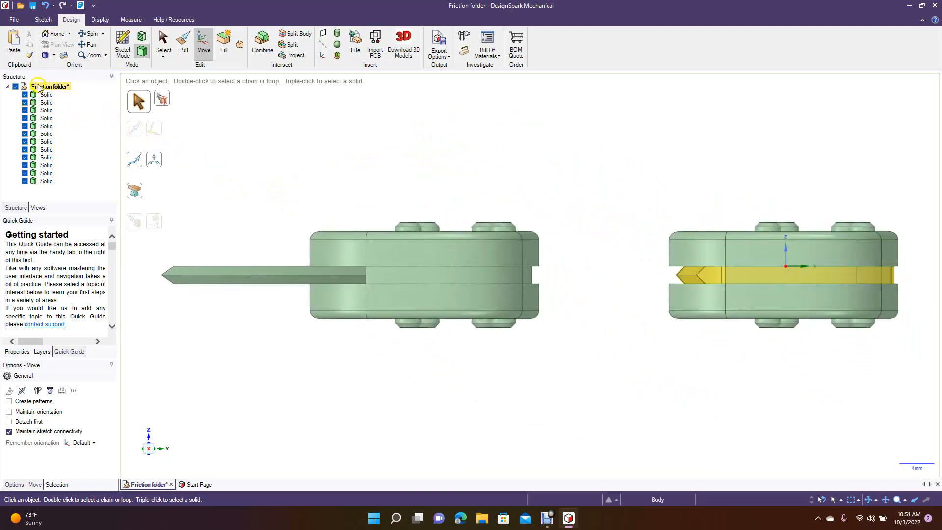
{"action": "left_click", "coordinate": [54, 56]}
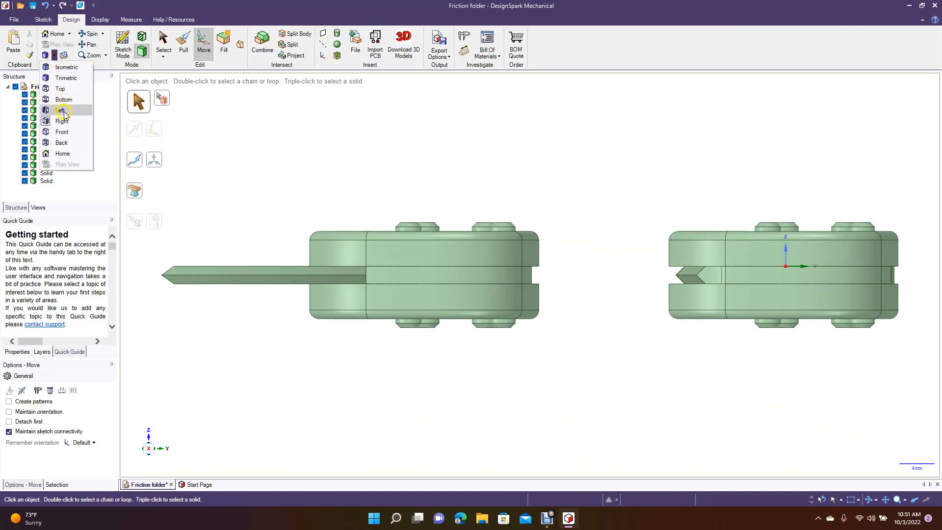
{"action": "left_click", "coordinate": [62, 131]}
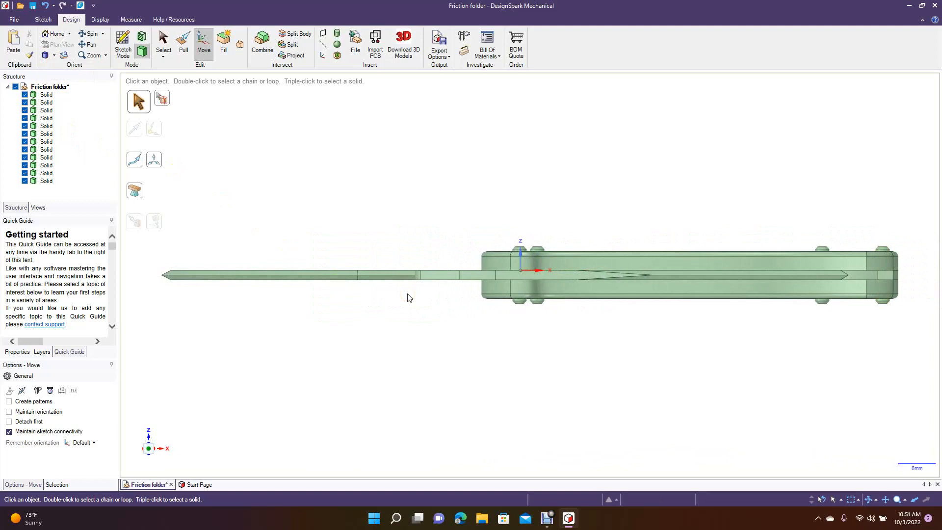
{"action": "scroll", "coordinate": [408, 297], "scroll_direction": "down", "scroll_amount": 4}
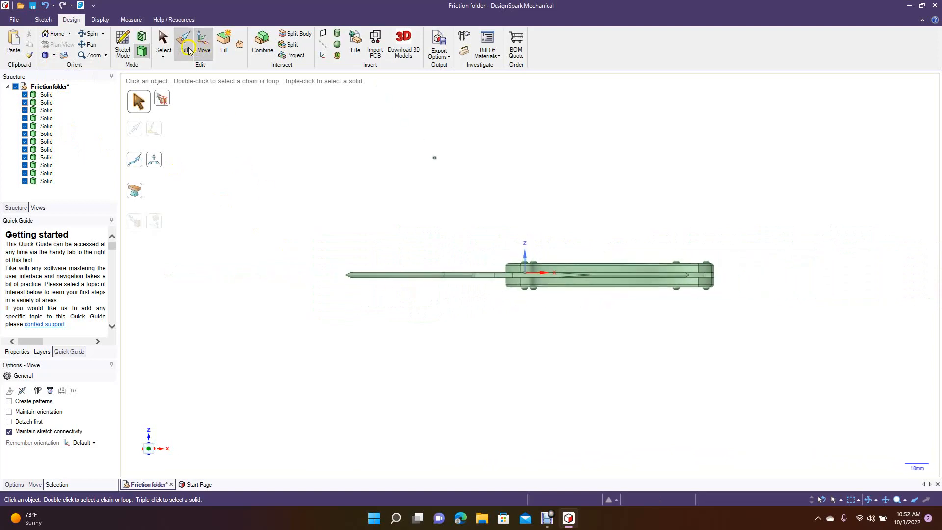
{"action": "left_click", "coordinate": [123, 44]}
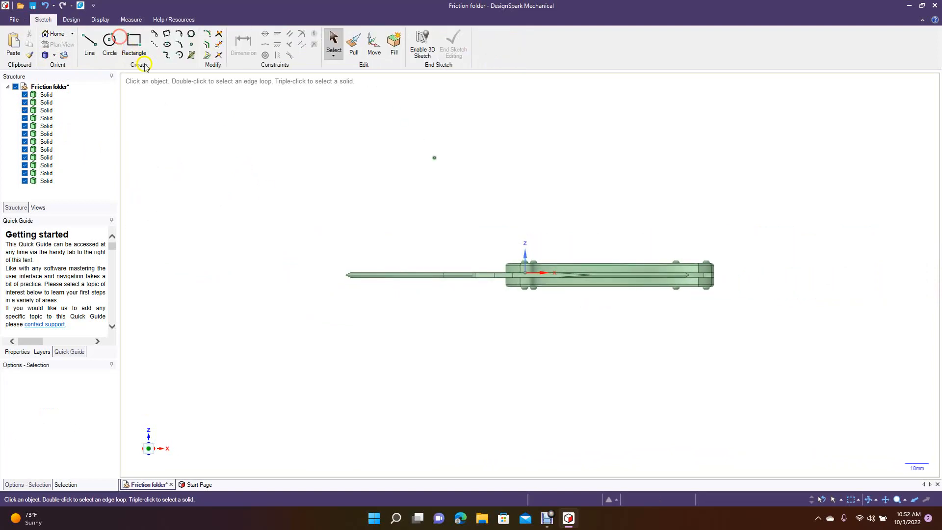
{"action": "left_click", "coordinate": [138, 46]}
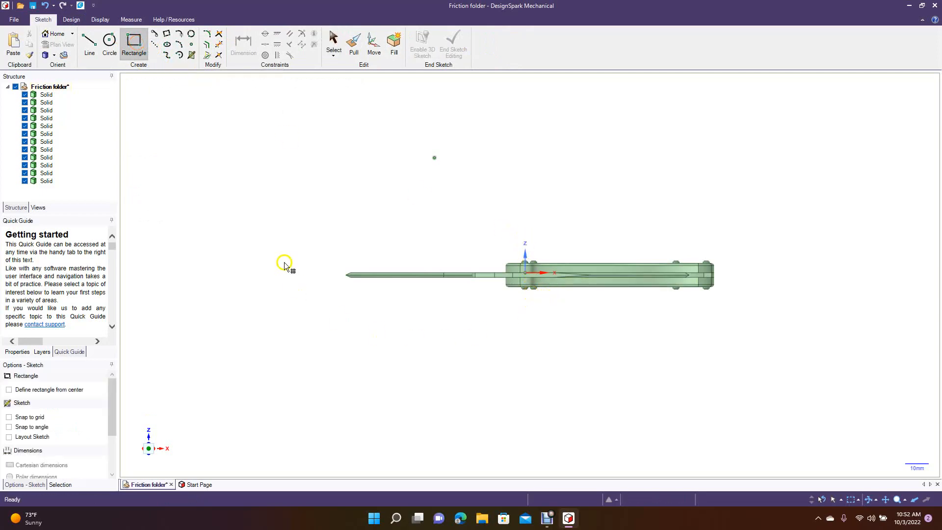
{"action": "left_click", "coordinate": [33, 390]}
{"action": "left_click", "coordinate": [532, 308]}
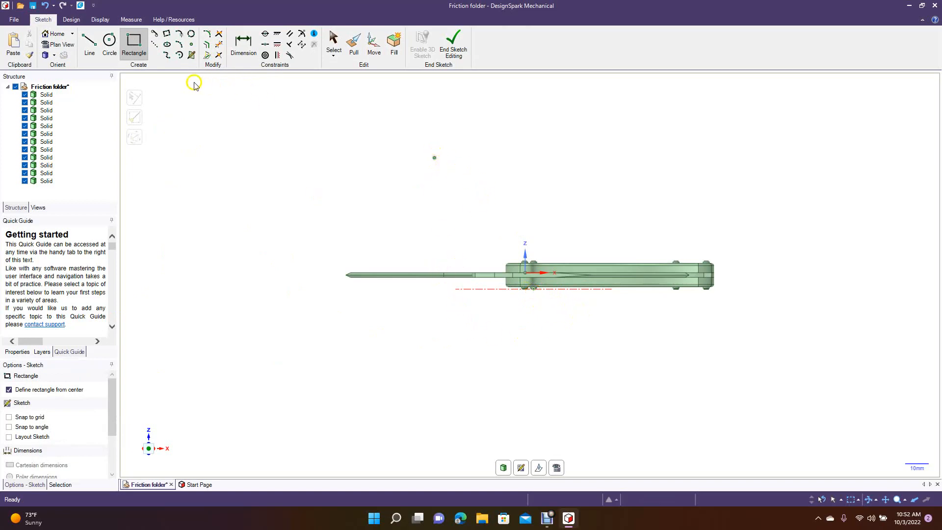
{"action": "left_click", "coordinate": [134, 42]}
{"action": "left_click", "coordinate": [446, 47]}
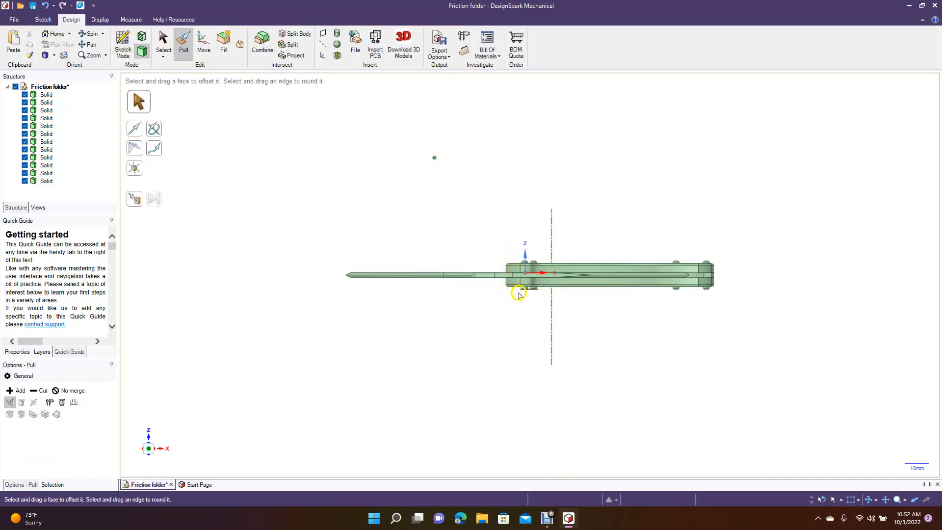
{"action": "left_click", "coordinate": [122, 45]}
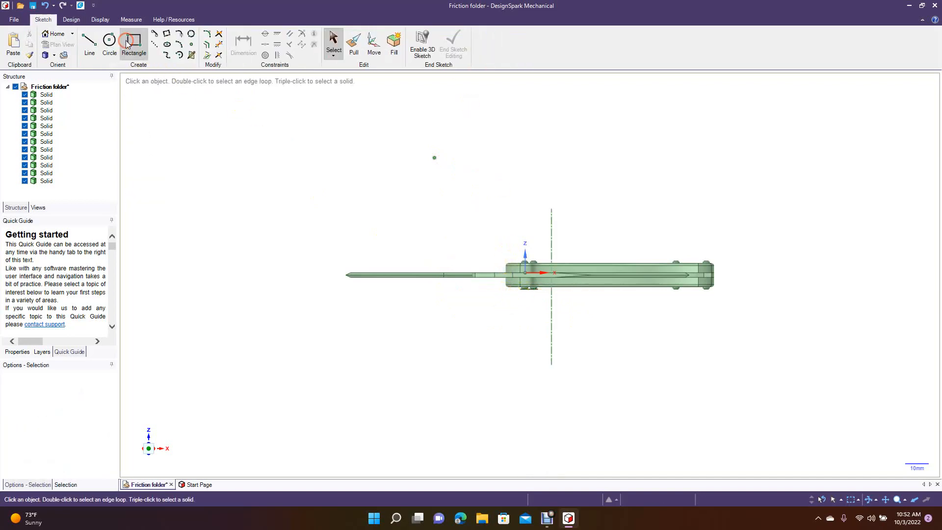
{"action": "left_click", "coordinate": [469, 274]}
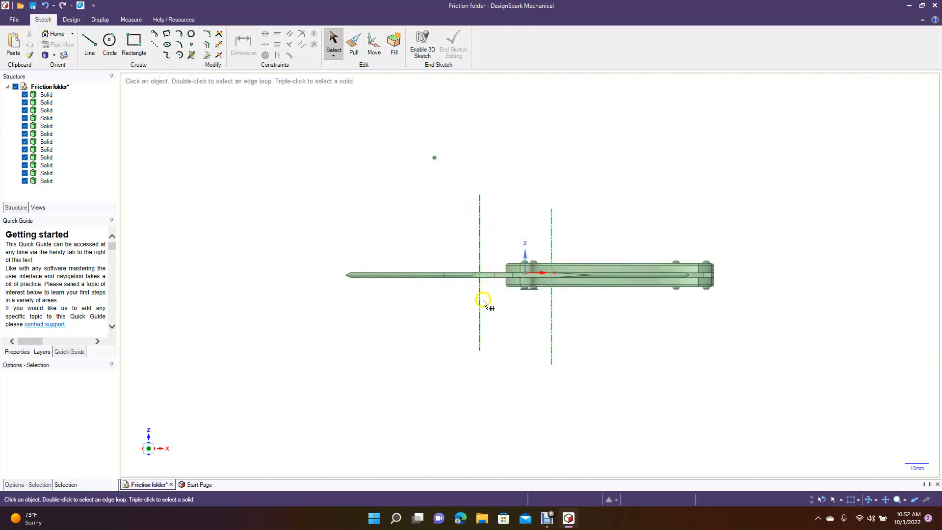
{"action": "left_click", "coordinate": [531, 281]}
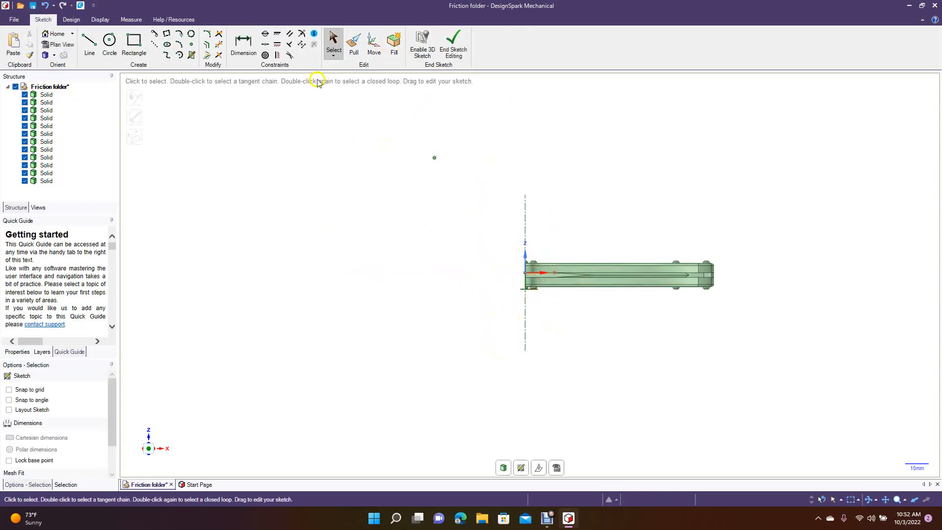
{"action": "left_click", "coordinate": [453, 48]}
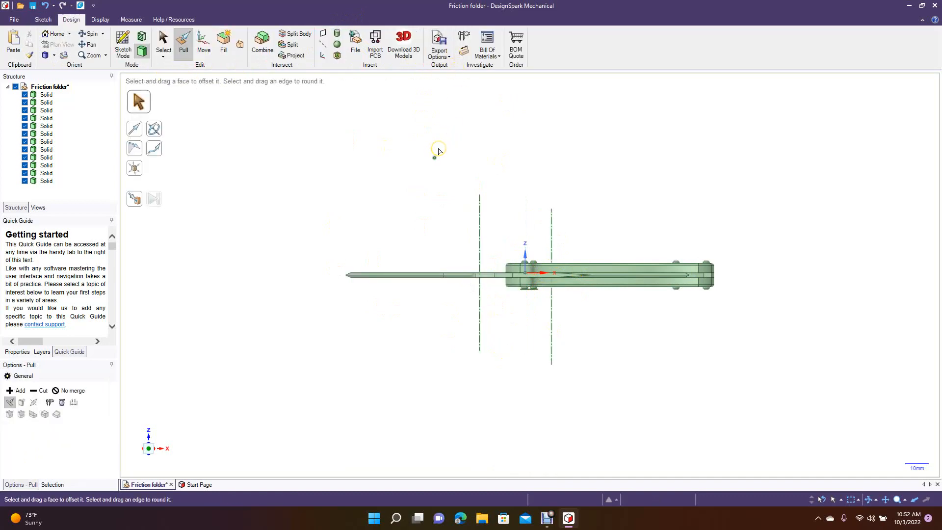
- Insert a reference plane perpendicular to the Y axis at the spine of the folded knife's handle
{"action": "left_click", "coordinate": [90, 34]}
{"action": "left_click_drag", "start_coordinate": [338, 144], "coordinate": [330, 185]}
{"action": "left_click", "coordinate": [324, 33]}
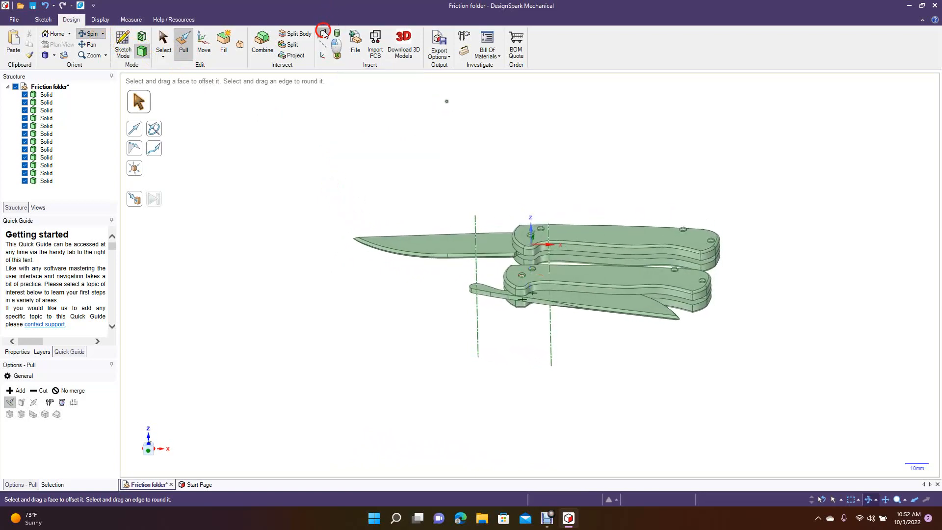
{"action": "left_click", "coordinate": [519, 267]}
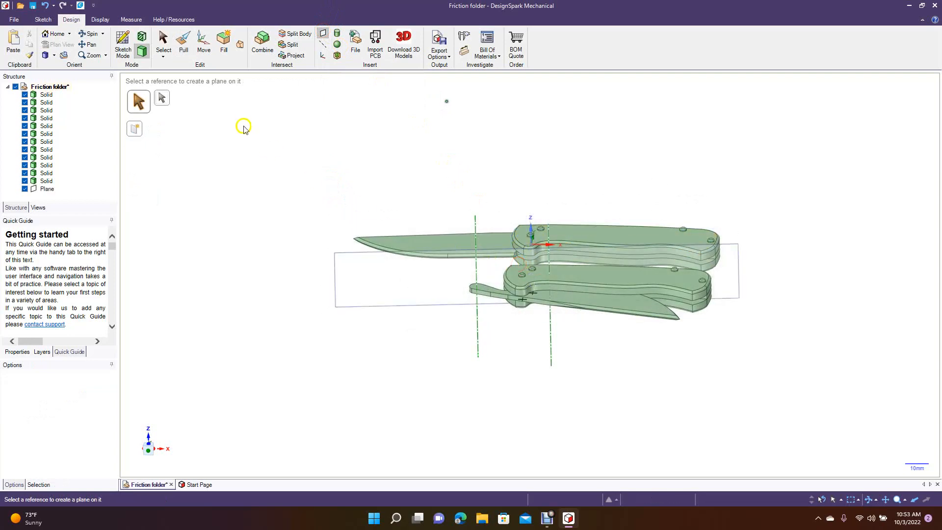
- Sketch a center-defined rectangle about 329 mm wide and 2.5 mm high on the reference plane, just below the knives
{"action": "left_click", "coordinate": [89, 33]}
{"action": "left_click_drag", "start_coordinate": [279, 181], "coordinate": [273, 143]}
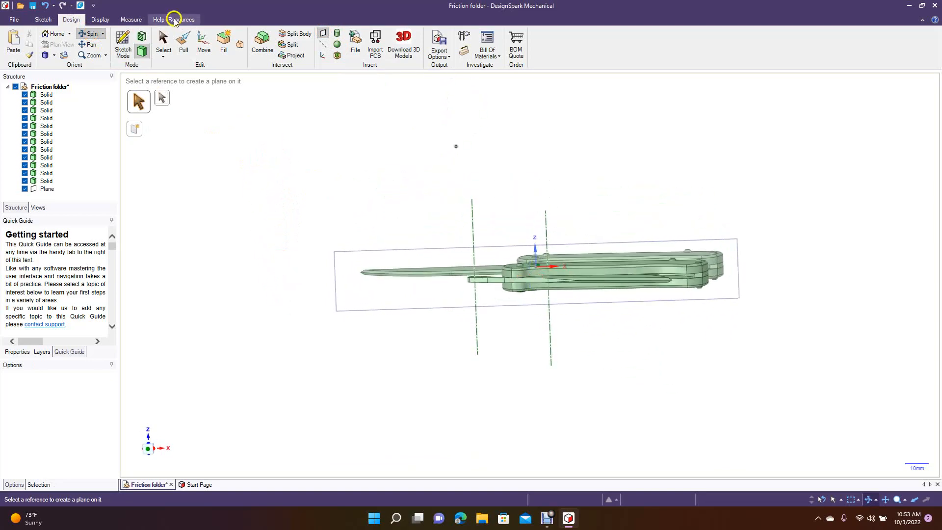
{"action": "left_click", "coordinate": [163, 39]}
{"action": "left_click", "coordinate": [372, 252]}
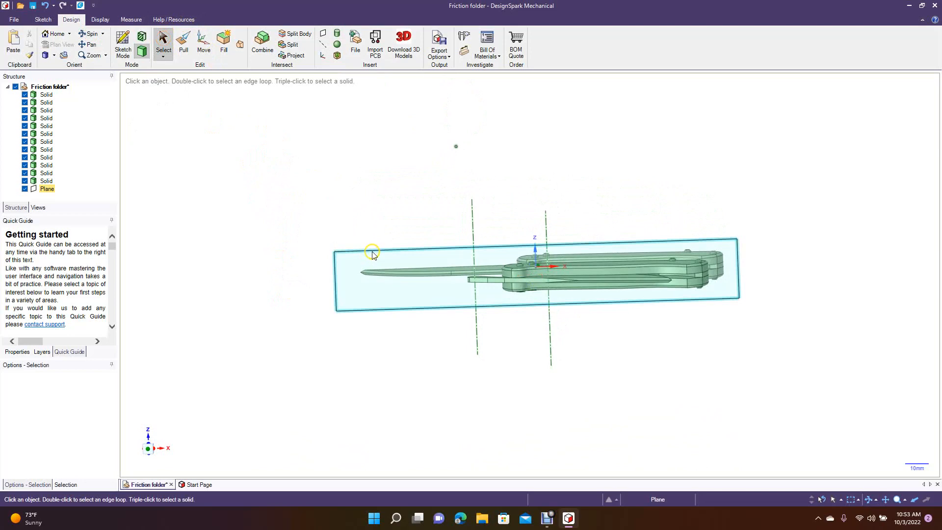
{"action": "left_click", "coordinate": [58, 45]}
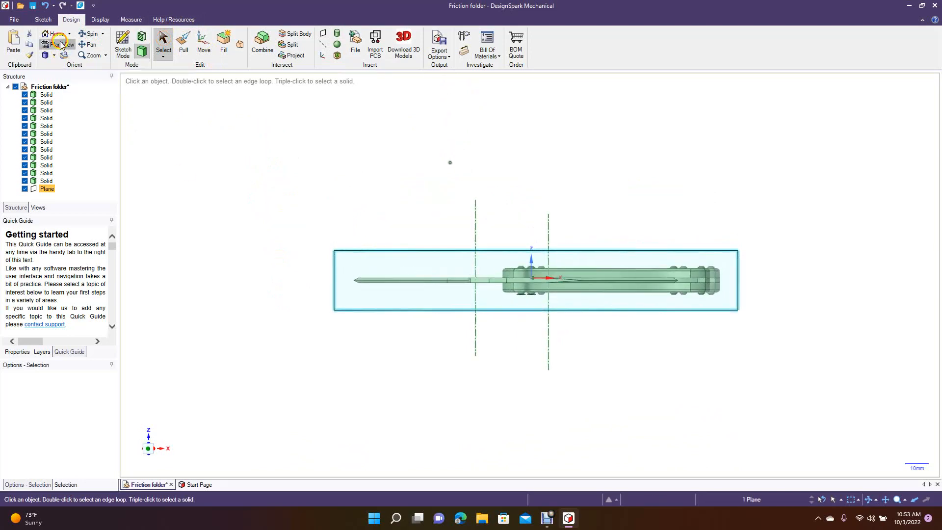
{"action": "left_click", "coordinate": [122, 44]}
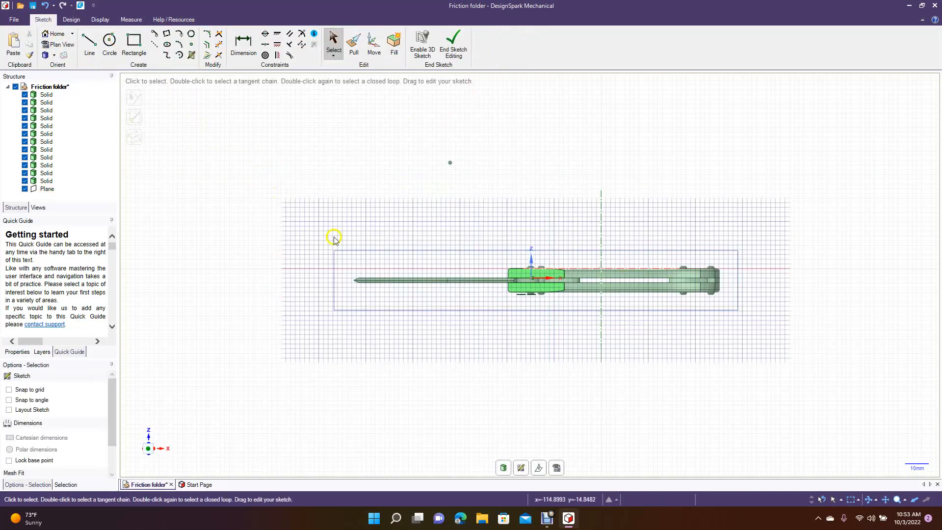
{"action": "left_click", "coordinate": [136, 44]}
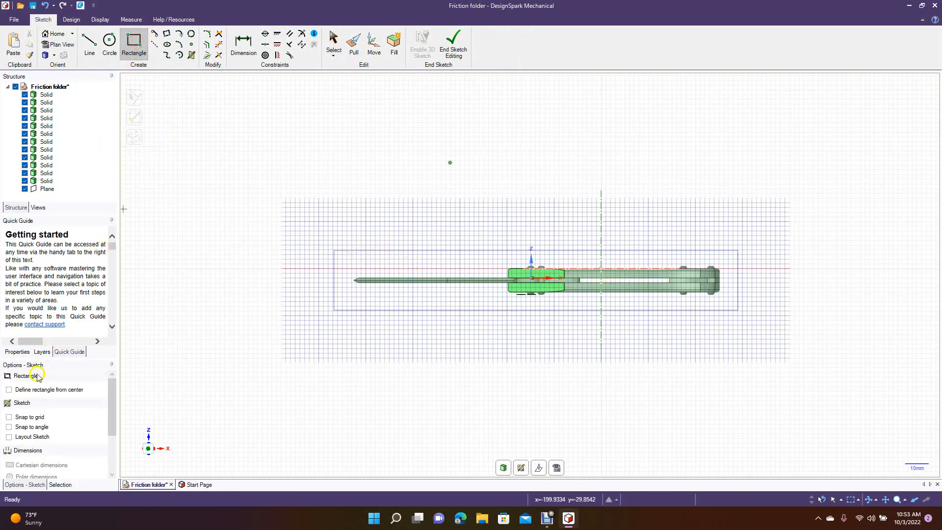
{"action": "left_click", "coordinate": [37, 390]}
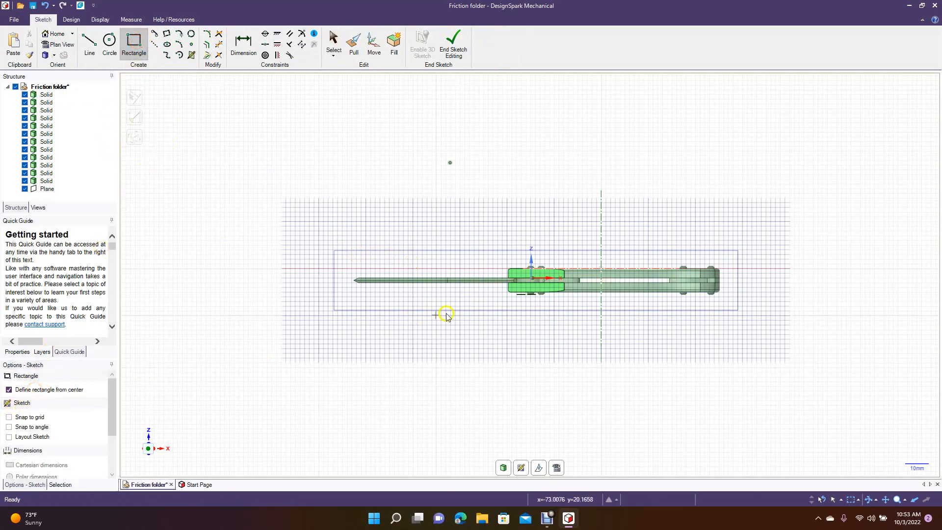
{"action": "left_click", "coordinate": [526, 315]}
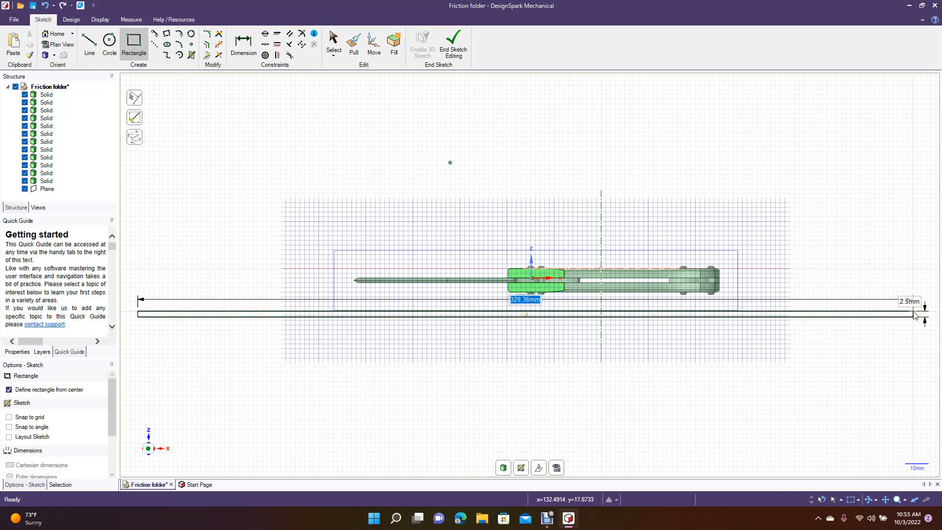
{"action": "left_click", "coordinate": [913, 315]}
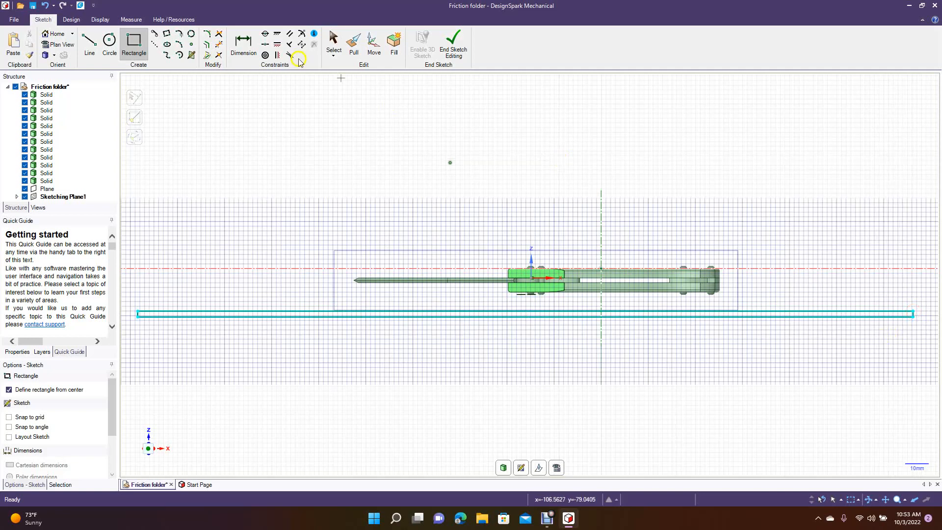
{"action": "left_click", "coordinate": [453, 46]}
- Pull the thin rectangular face in both directions into a flat slab about 563 mm long beneath the knives
{"action": "left_click", "coordinate": [92, 34]}
{"action": "left_click_drag", "start_coordinate": [307, 148], "coordinate": [279, 167]}
{"action": "left_click", "coordinate": [184, 49]}
{"action": "left_click", "coordinate": [319, 309]}
{"action": "left_click", "coordinate": [319, 310]}
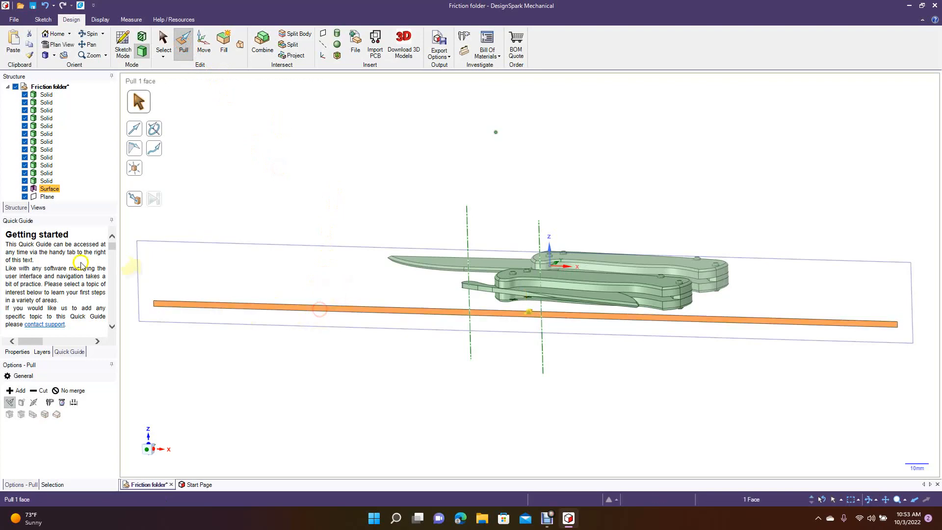
{"action": "left_click", "coordinate": [34, 402]}
{"action": "left_click_drag", "start_coordinate": [358, 428], "coordinate": [251, 451]}
{"action": "left_click_drag", "start_coordinate": [242, 455], "coordinate": [267, 456]}
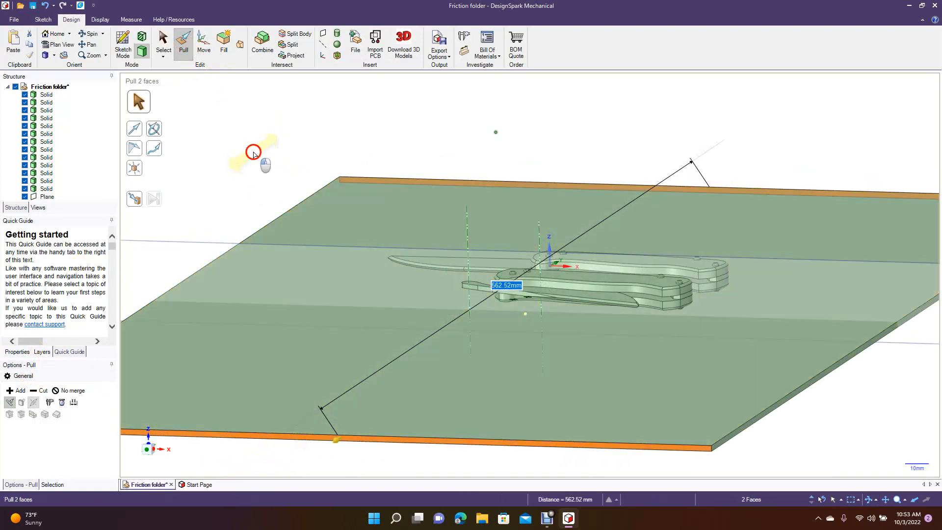
{"action": "left_click", "coordinate": [253, 154]}
{"action": "left_click", "coordinate": [165, 43]}
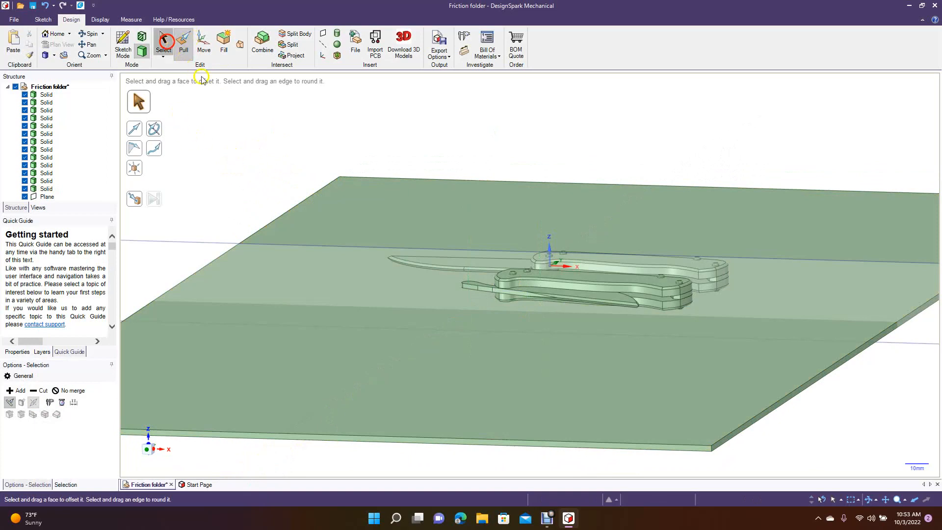
- Delete the reference plane that runs through the slab
{"action": "left_click", "coordinate": [93, 35]}
{"action": "mouse_move", "coordinate": [221, 164]}
{"action": "left_mouse_down"}
{"action": "mouse_move", "coordinate": [241, 141]}
{"action": "mouse_move", "coordinate": [299, 156]}
{"action": "mouse_move", "coordinate": [216, 181]}
{"action": "mouse_move", "coordinate": [227, 175]}
{"action": "left_mouse_up"}
{"action": "left_click", "coordinate": [164, 47]}
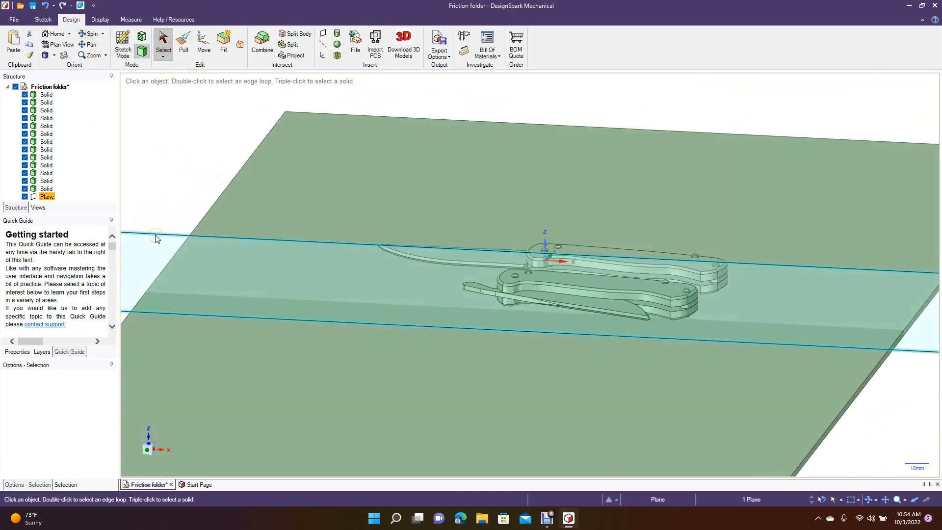
{"action": "key", "text": "Delete"}
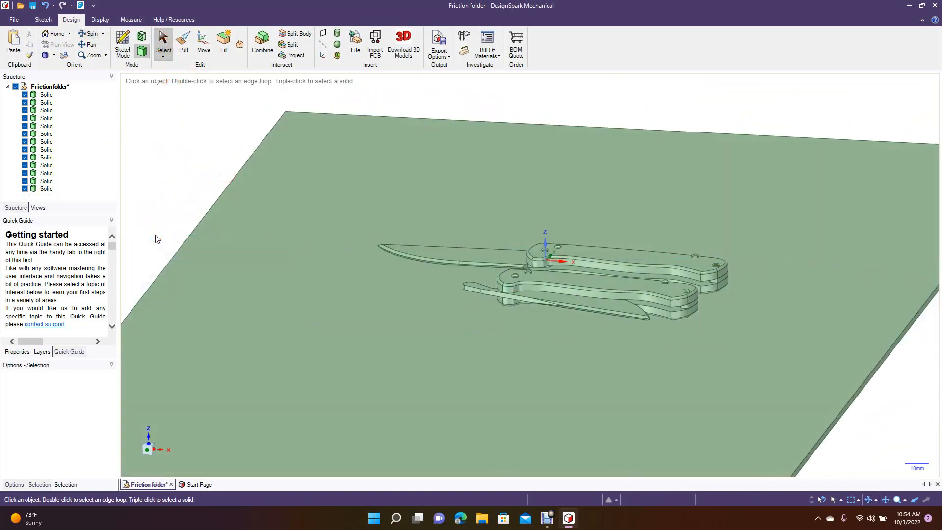
- In the front view, move all twelve knife bodies about 5.65 mm in the negative Z direction onto the slab
{"action": "left_click", "coordinate": [93, 37]}
{"action": "left_click_drag", "start_coordinate": [279, 225], "coordinate": [298, 197]}
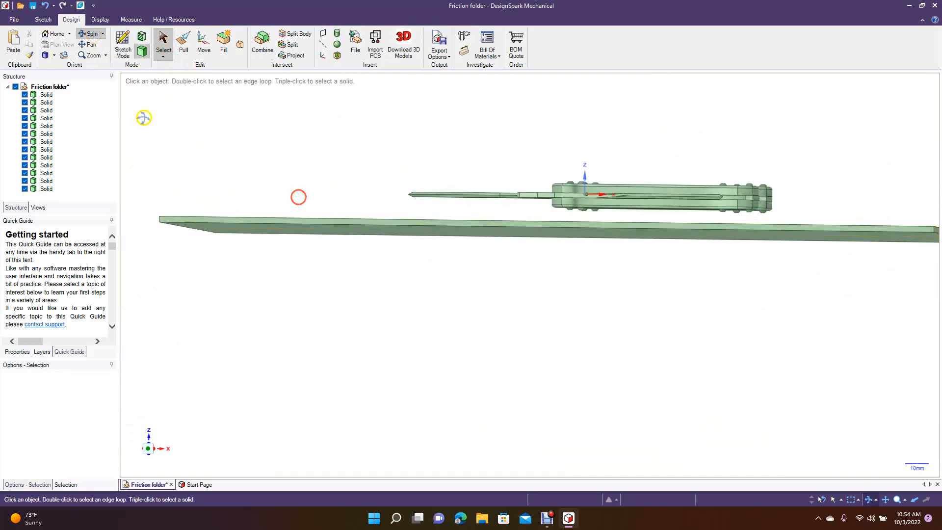
{"action": "left_click", "coordinate": [54, 57]}
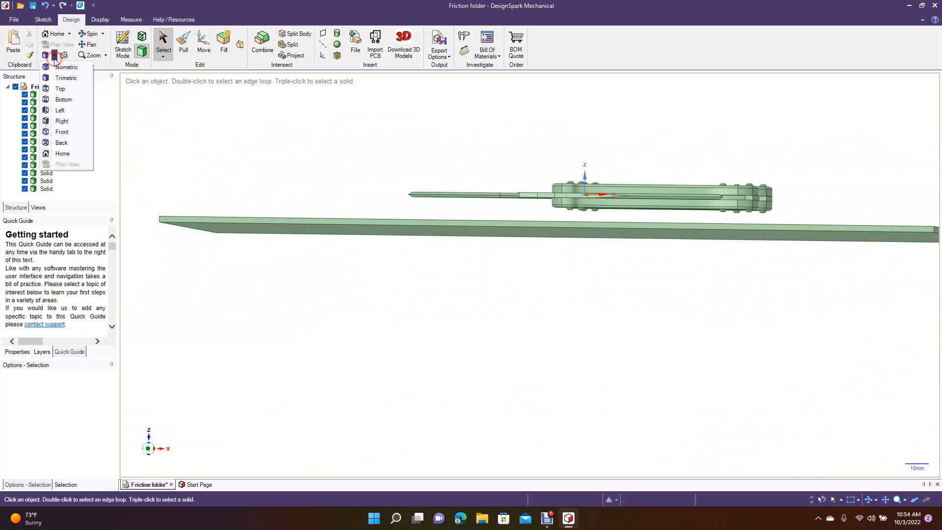
{"action": "left_click", "coordinate": [62, 132]}
{"action": "left_click_drag", "start_coordinate": [339, 207], "coordinate": [708, 292]}
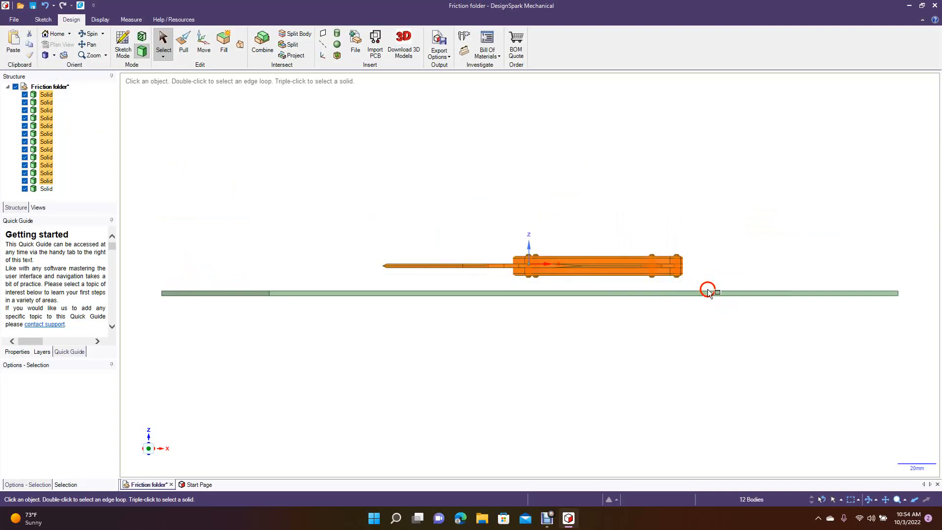
{"action": "left_click", "coordinate": [204, 42]}
{"action": "left_click_drag", "start_coordinate": [533, 224], "coordinate": [536, 239]}
{"action": "left_click", "coordinate": [471, 280]}
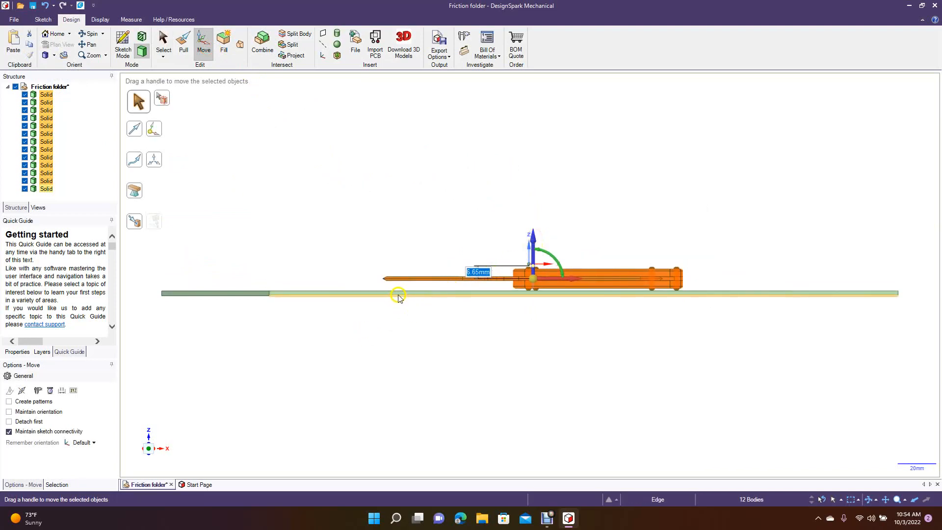
{"action": "left_click", "coordinate": [163, 45]}
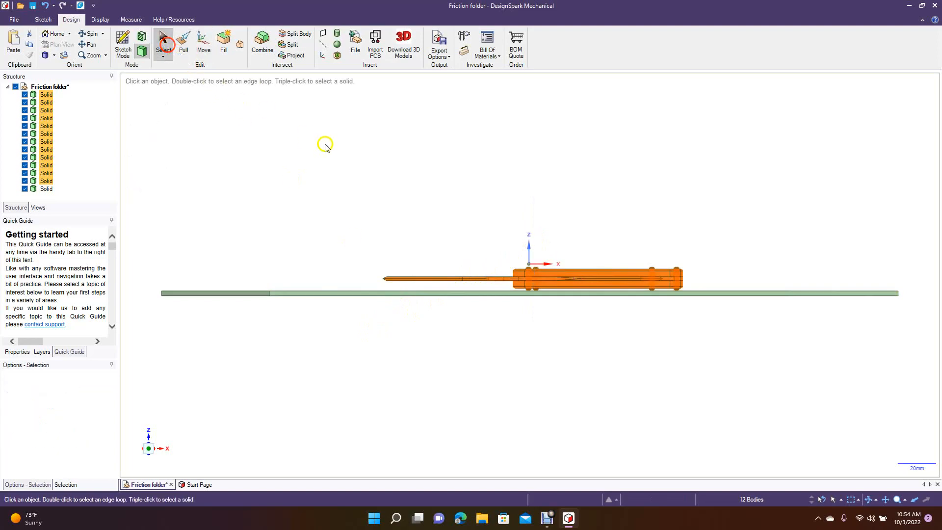
{"action": "left_click", "coordinate": [325, 145]}
- Try to sketch a narrow full-width rectangle along the rear edge of the slab's top face
{"action": "left_click", "coordinate": [88, 35]}
{"action": "left_click_drag", "start_coordinate": [399, 153], "coordinate": [401, 177]}
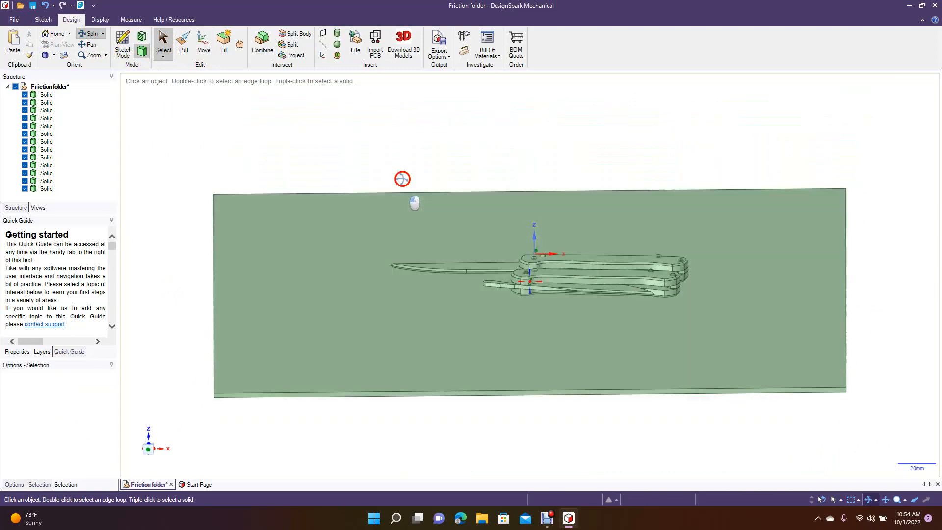
{"action": "left_click", "coordinate": [164, 36]}
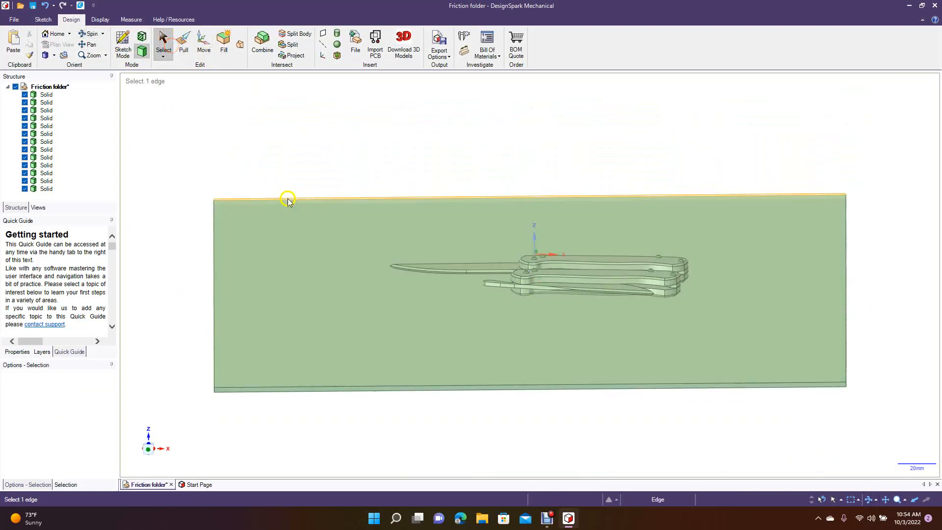
{"action": "left_click", "coordinate": [295, 213]}
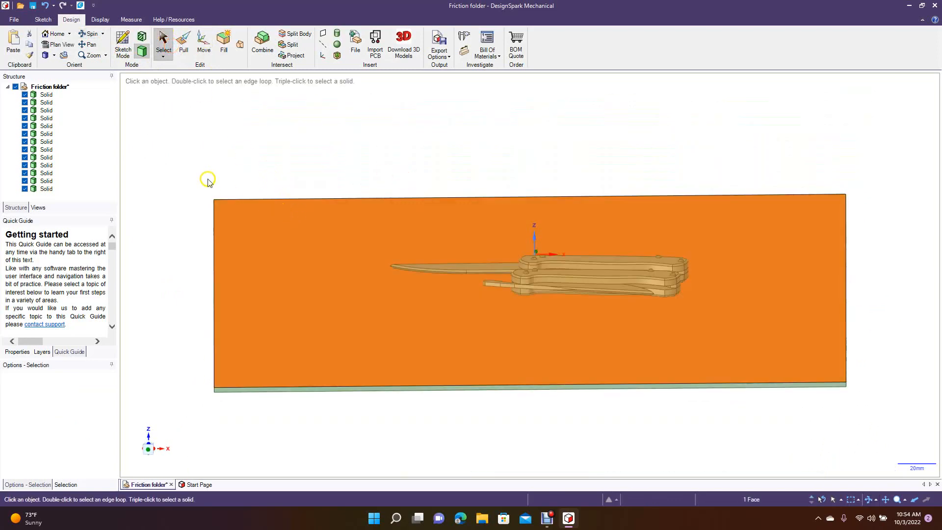
{"action": "left_click", "coordinate": [55, 46]}
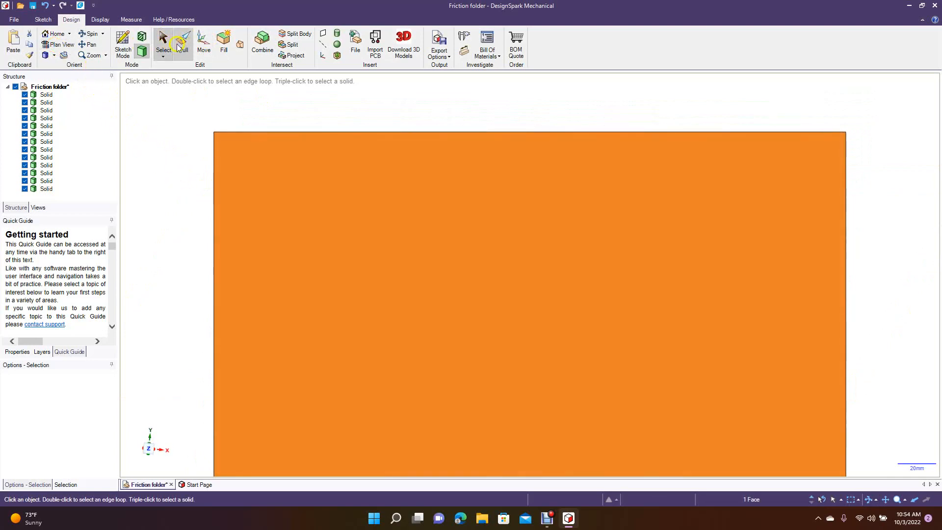
{"action": "left_click", "coordinate": [126, 41]}
{"action": "left_click", "coordinate": [127, 43]}
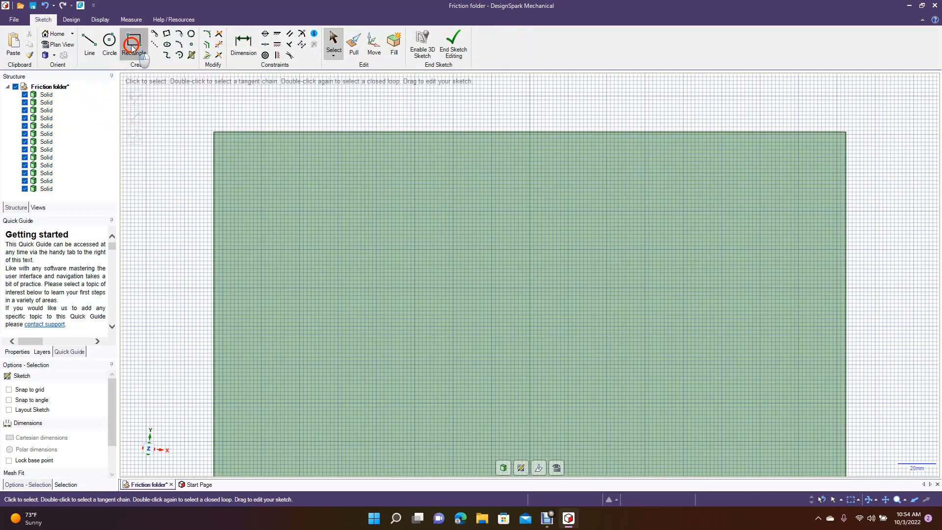
{"action": "left_click", "coordinate": [216, 133]}
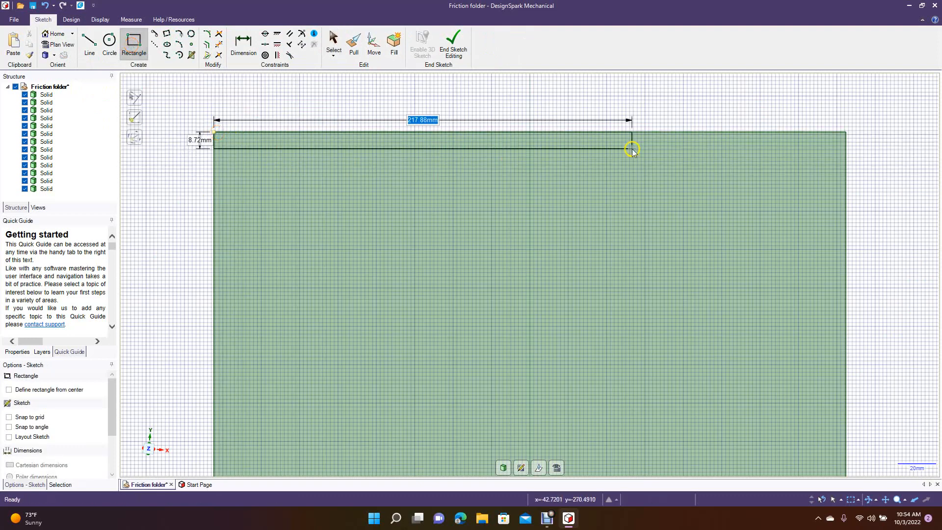
{"action": "left_click", "coordinate": [846, 144]}
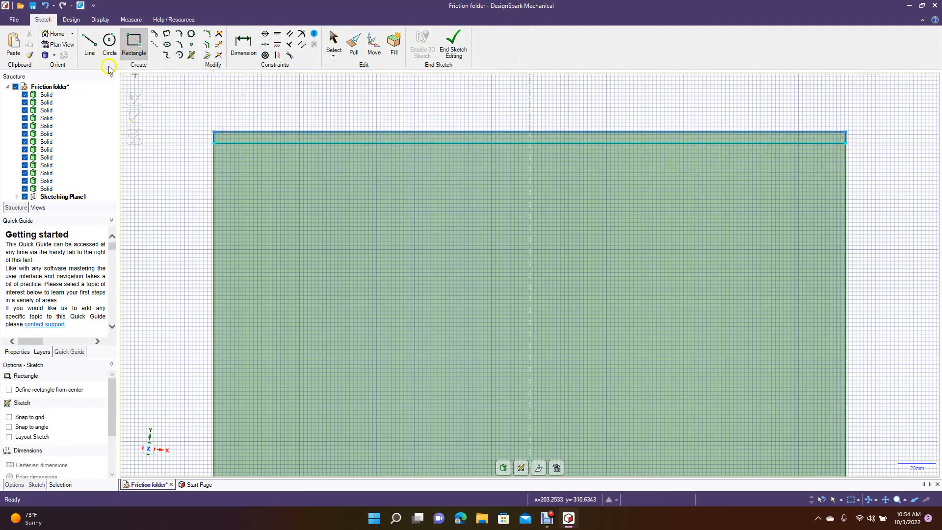
{"action": "left_click", "coordinate": [456, 55]}
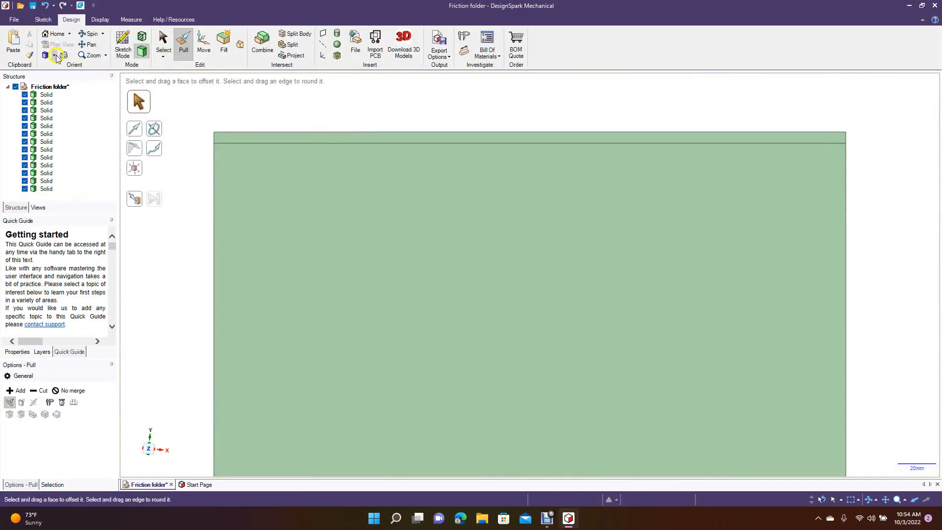
- Undo the narrow rectangle on the slab's top face and end the sketch
{"action": "left_click", "coordinate": [54, 55]}
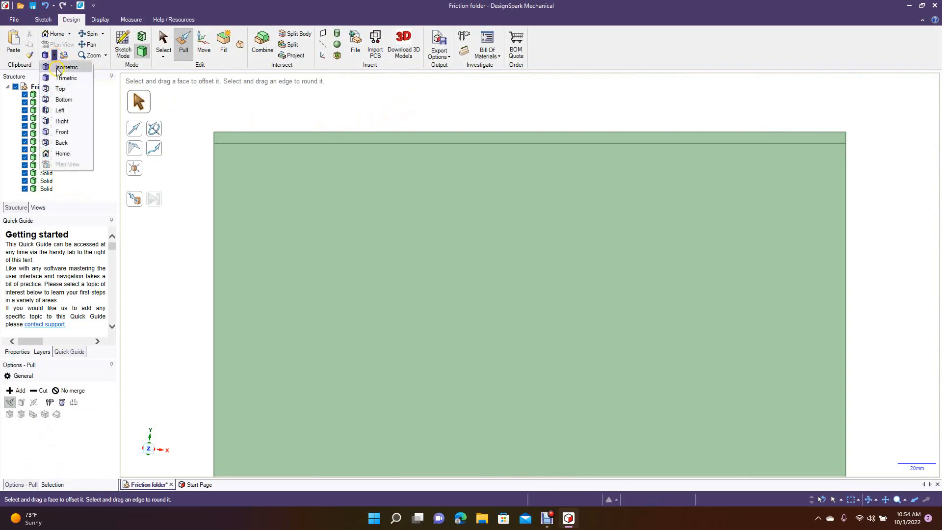
{"action": "left_click", "coordinate": [68, 72]}
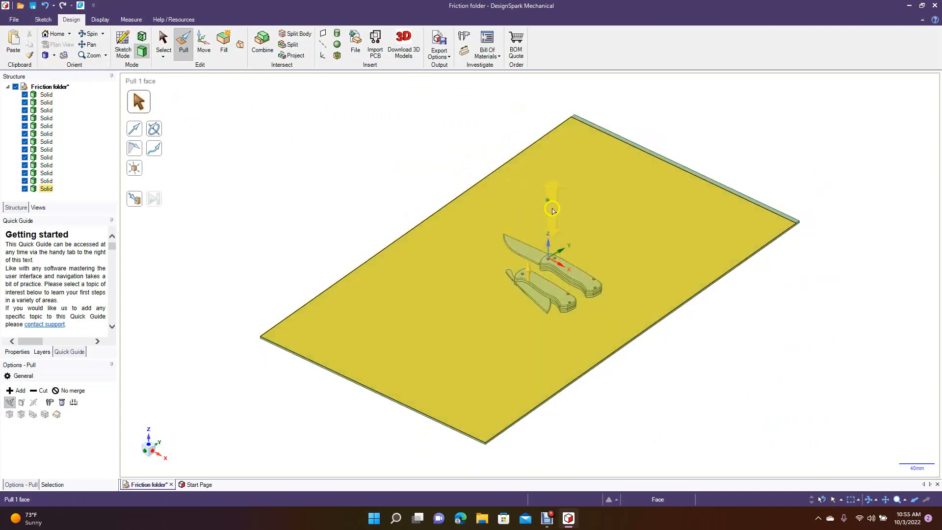
{"action": "key", "text": "ctrl+z"}
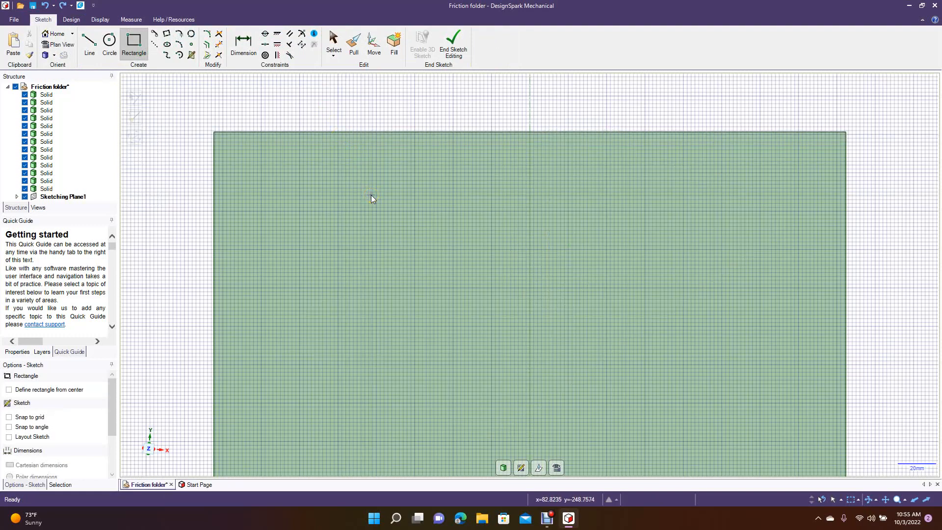
{"action": "left_click", "coordinate": [459, 45]}
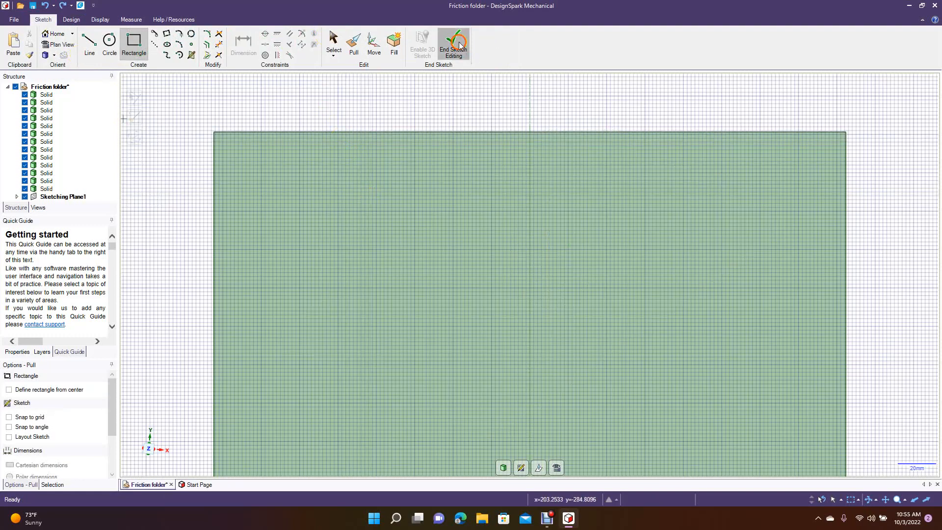
- In the isometric view, rotate both knives together about the vertical axis to lie roughly along the slab's long direction
{"action": "left_click", "coordinate": [54, 56]}
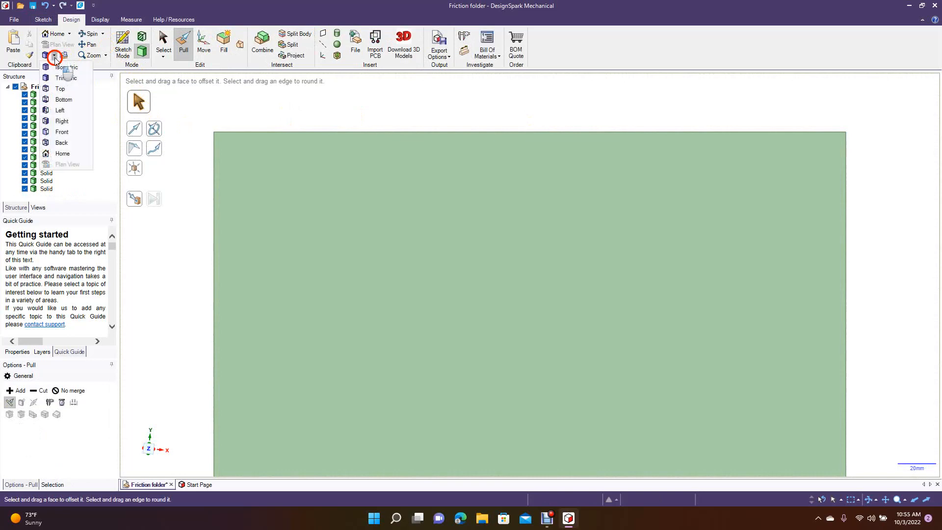
{"action": "left_click", "coordinate": [63, 67]}
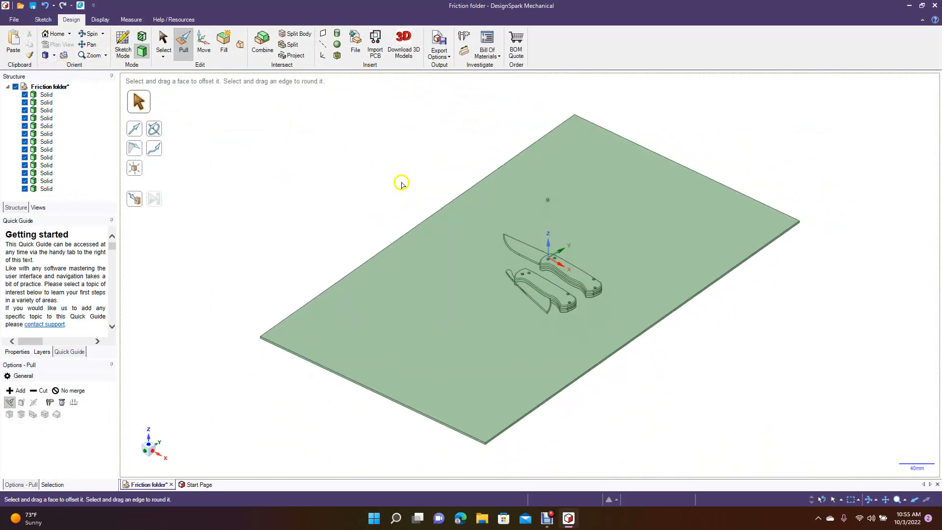
{"action": "left_click_drag", "start_coordinate": [472, 226], "coordinate": [667, 365]}
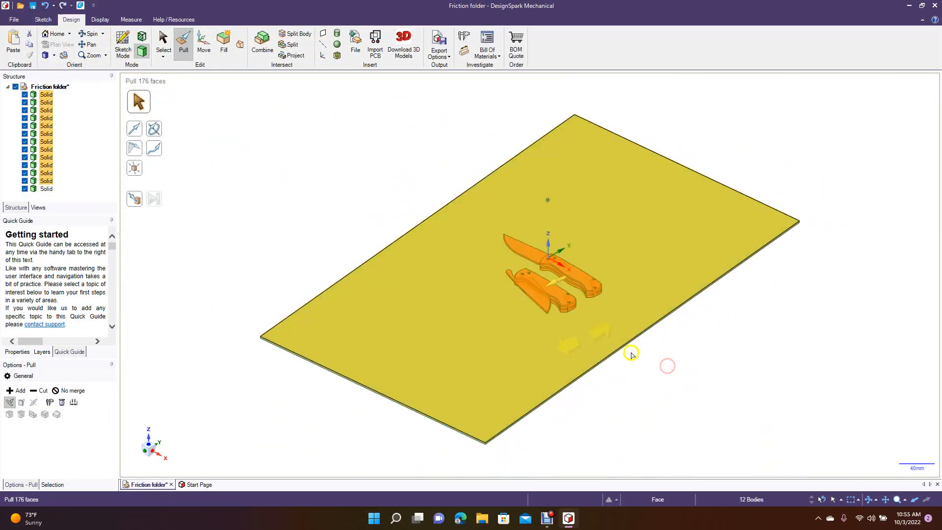
{"action": "left_click", "coordinate": [202, 42]}
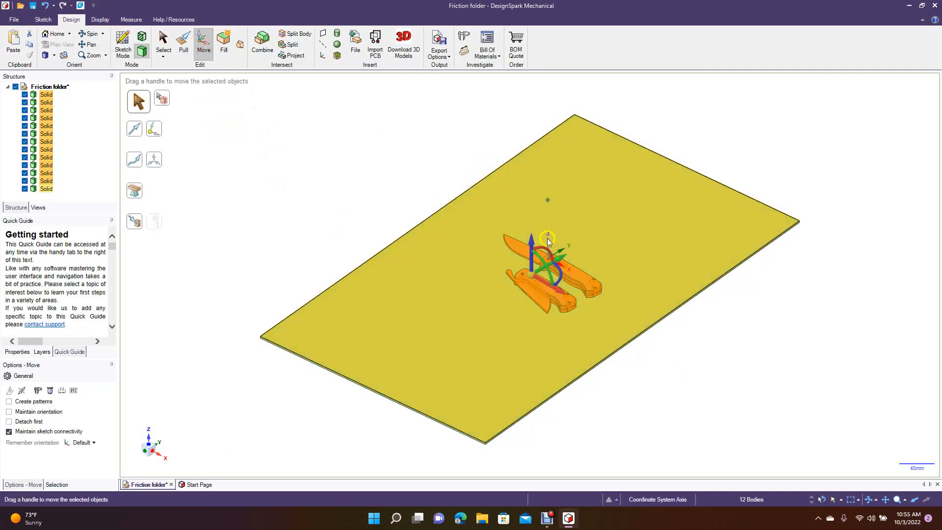
{"action": "left_click_drag", "start_coordinate": [560, 277], "coordinate": [538, 225]}
{"action": "left_click", "coordinate": [297, 231]}
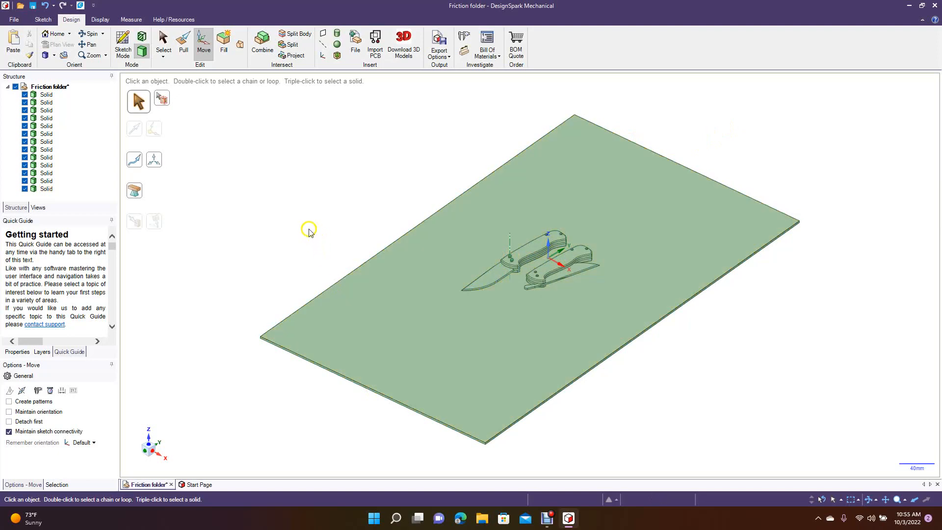
- In plan view, rotate the slab and both knives together by 270° about the vertical axis
{"action": "left_click", "coordinate": [425, 277]}
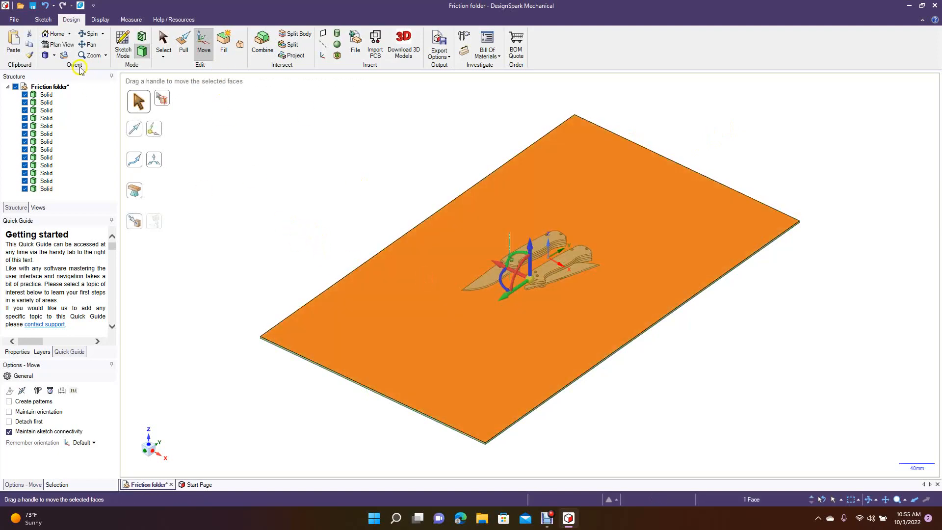
{"action": "left_click", "coordinate": [65, 46]}
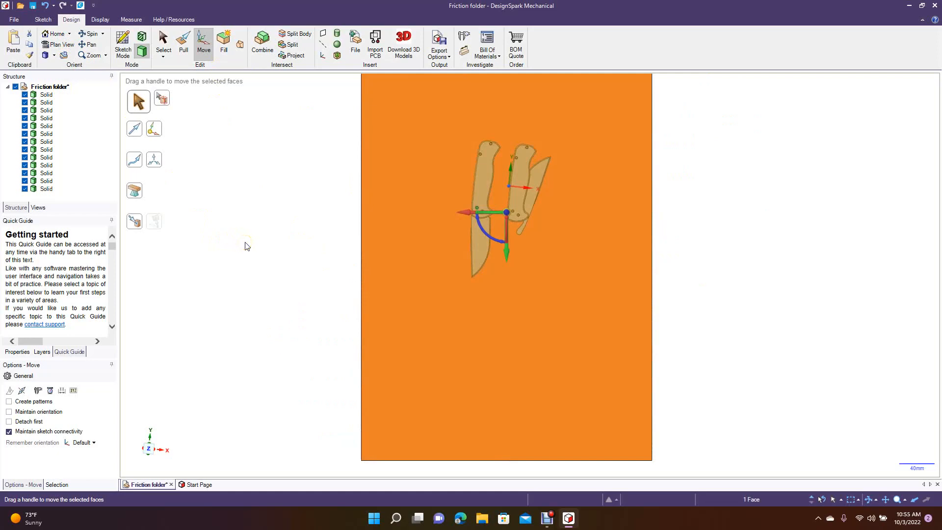
{"action": "scroll", "coordinate": [247, 246], "scroll_direction": "down", "scroll_amount": 3}
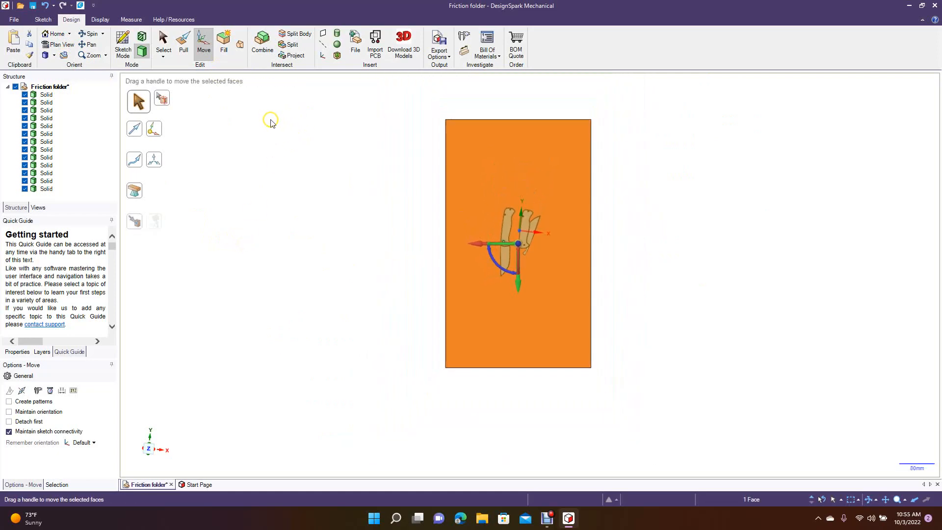
{"action": "left_click", "coordinate": [376, 122]}
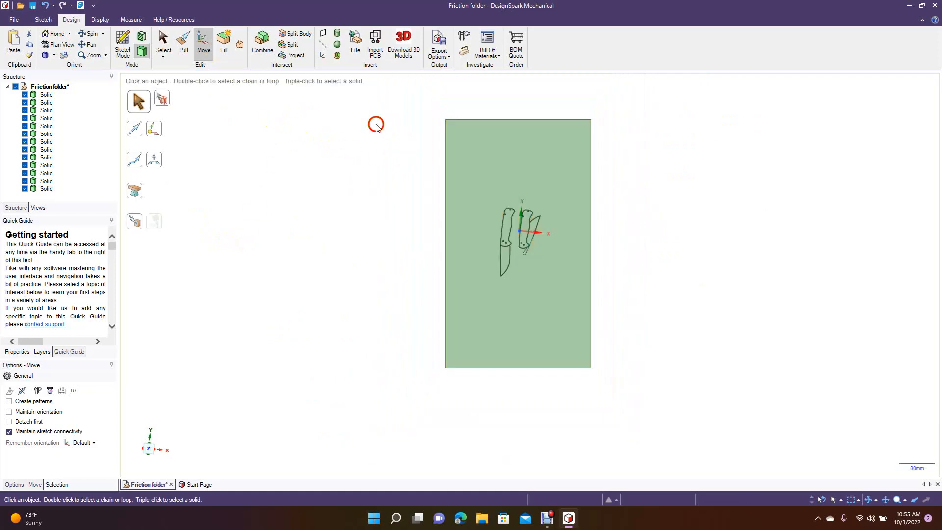
{"action": "left_click_drag", "start_coordinate": [410, 100], "coordinate": [642, 411]}
{"action": "left_click", "coordinate": [205, 44]}
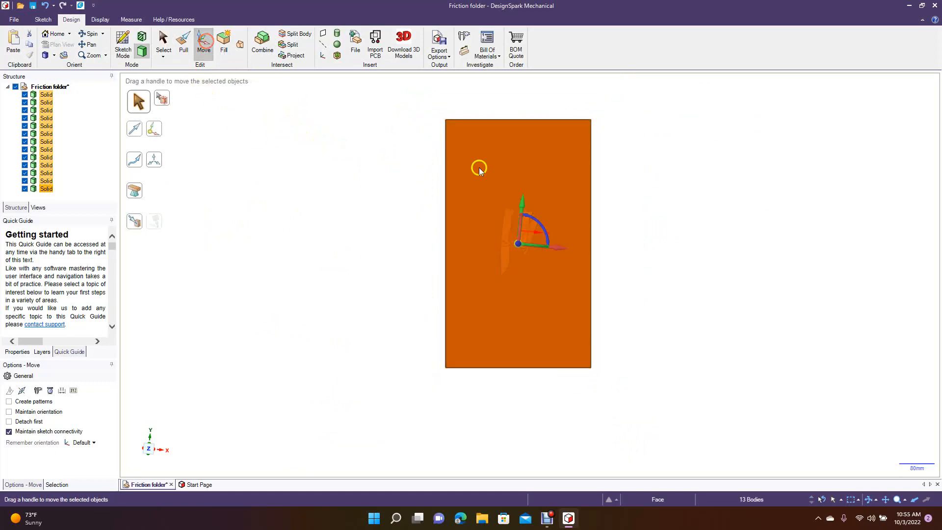
{"action": "left_click_drag", "start_coordinate": [541, 225], "coordinate": [556, 288]}
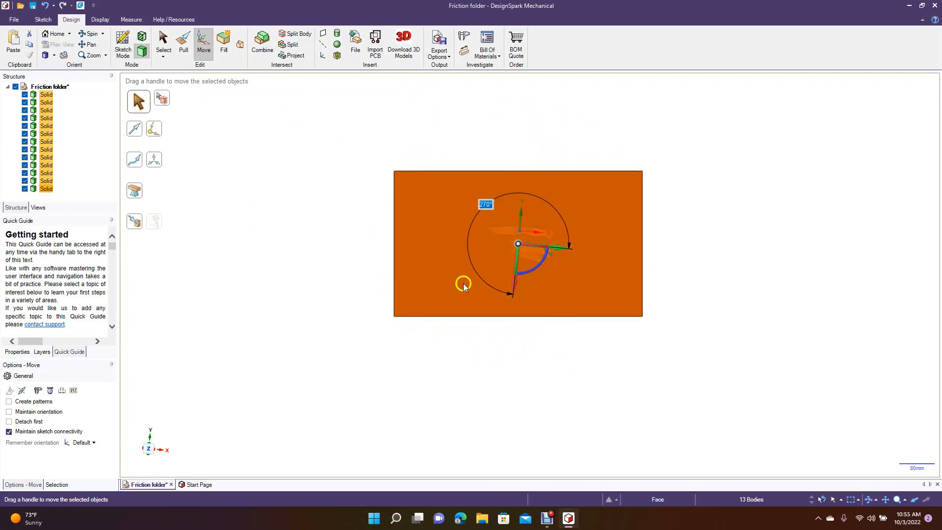
{"action": "left_click", "coordinate": [357, 274]}
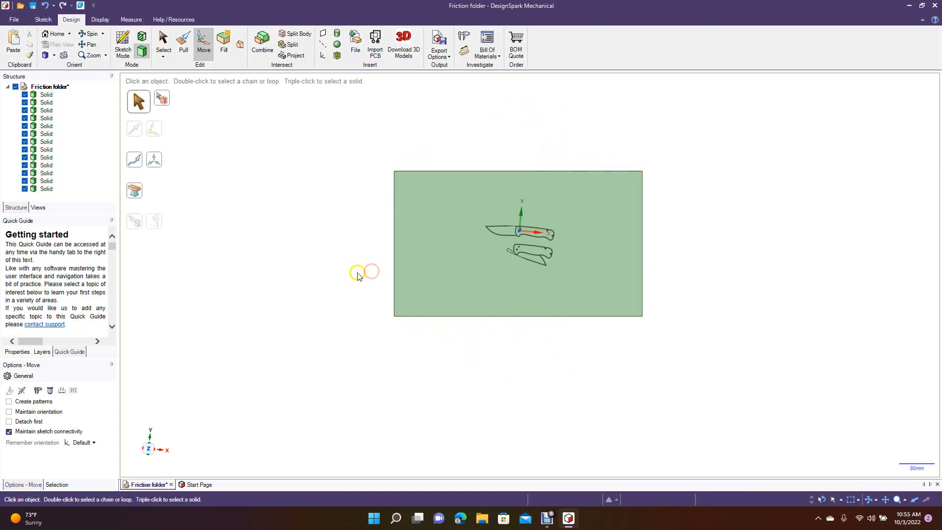
- Sketch a narrow full-width rectangle along the rear edge of the slab's top face and finish the sketch
{"action": "left_click", "coordinate": [417, 216]}
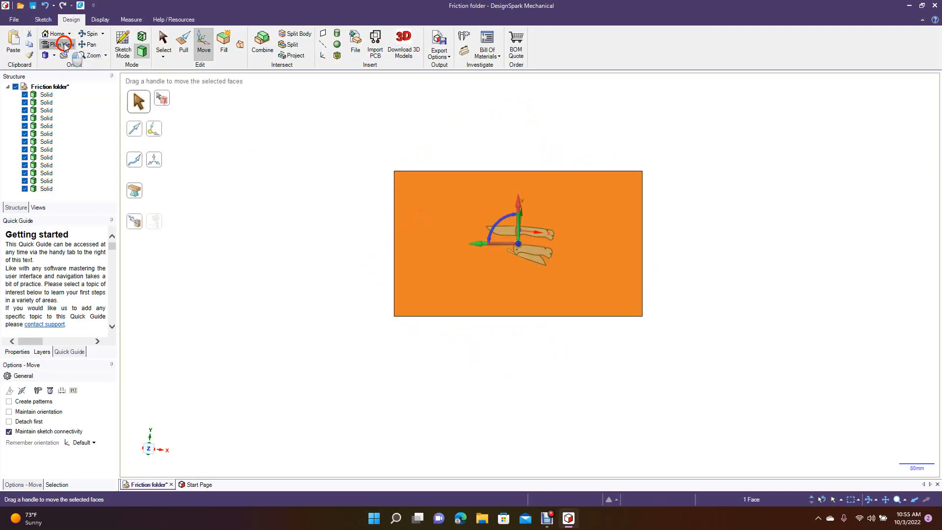
{"action": "left_click", "coordinate": [123, 45]}
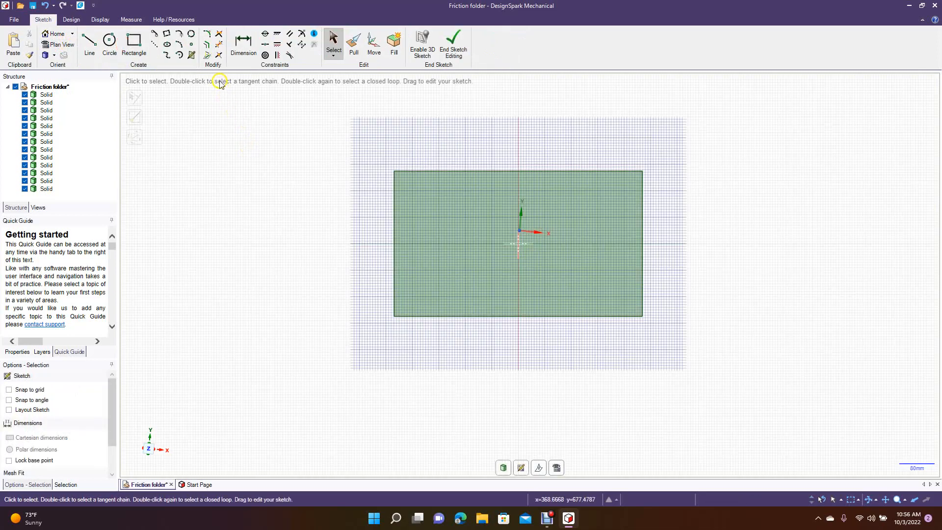
{"action": "left_click", "coordinate": [134, 44]}
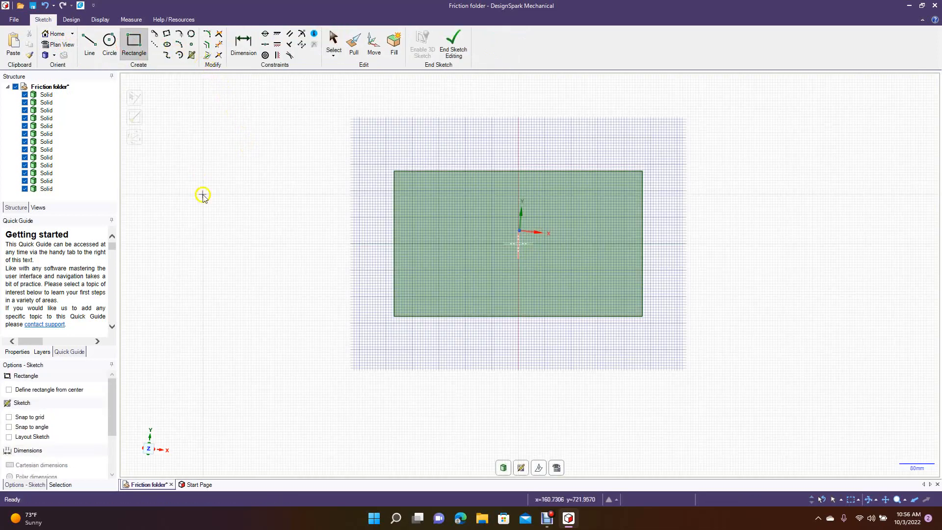
{"action": "left_click", "coordinate": [394, 172]}
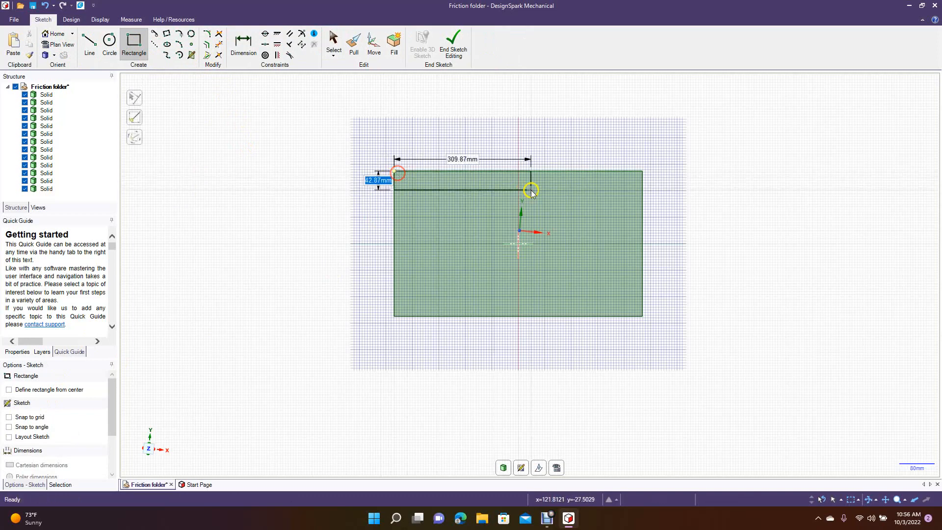
{"action": "left_click", "coordinate": [640, 182]}
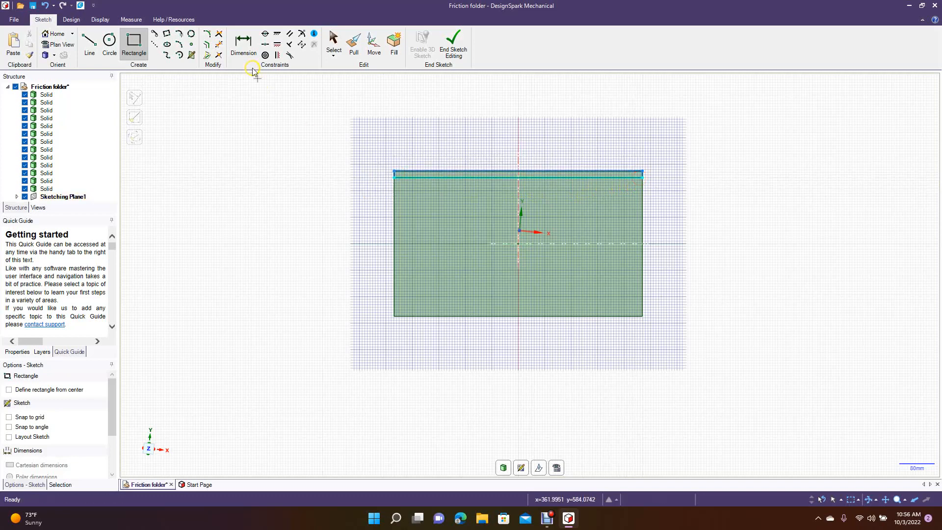
{"action": "left_click", "coordinate": [453, 45]}
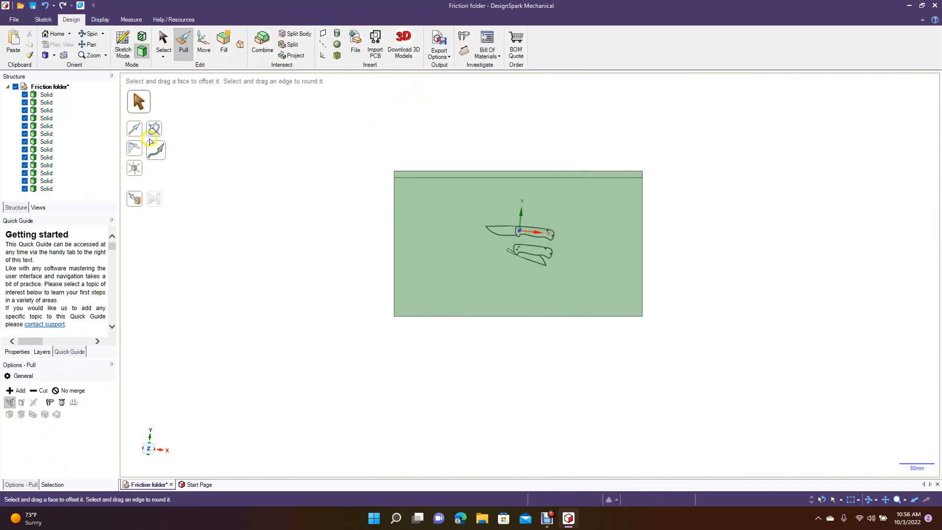
- In the isometric view, pull the narrow rear strip of the slab up 300 mm to form a back wall
{"action": "left_click", "coordinate": [54, 56]}
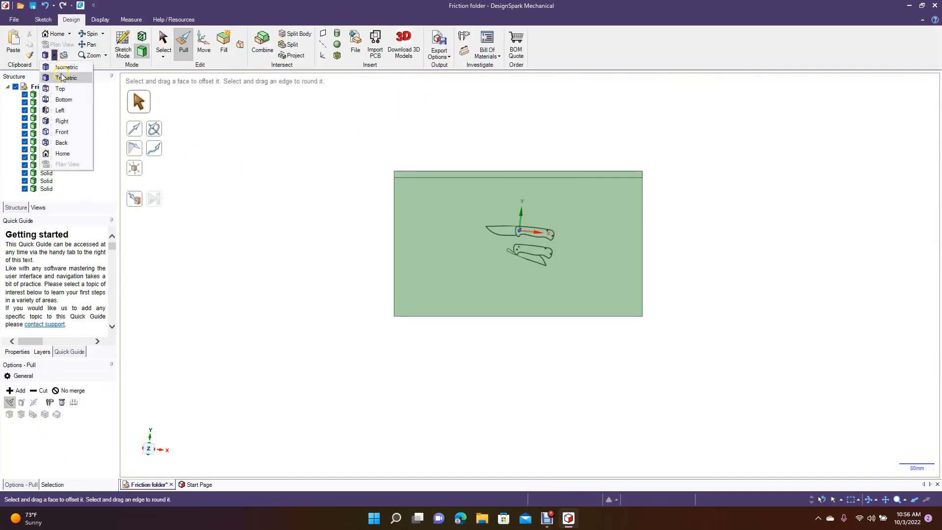
{"action": "left_click", "coordinate": [62, 67]}
{"action": "left_click", "coordinate": [482, 198]}
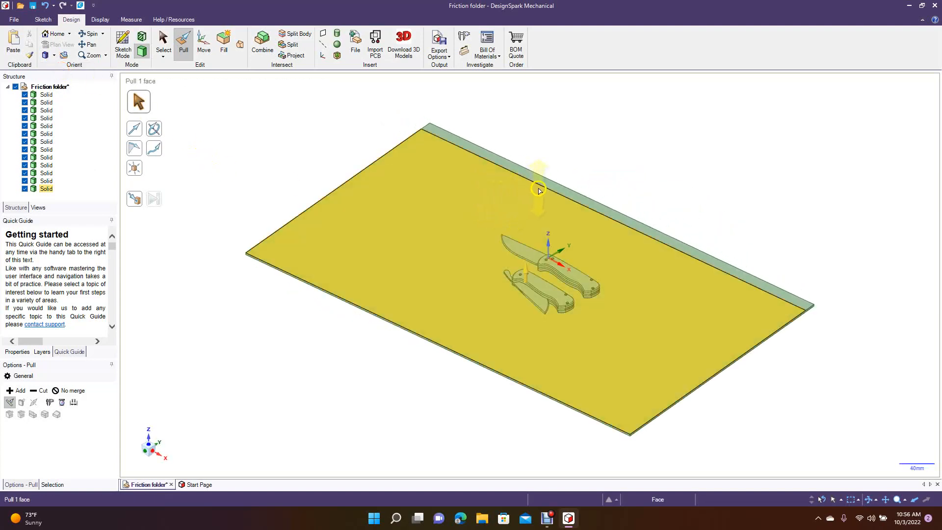
{"action": "left_click", "coordinate": [551, 185]}
{"action": "left_click_drag", "start_coordinate": [551, 185], "coordinate": [552, 105]}
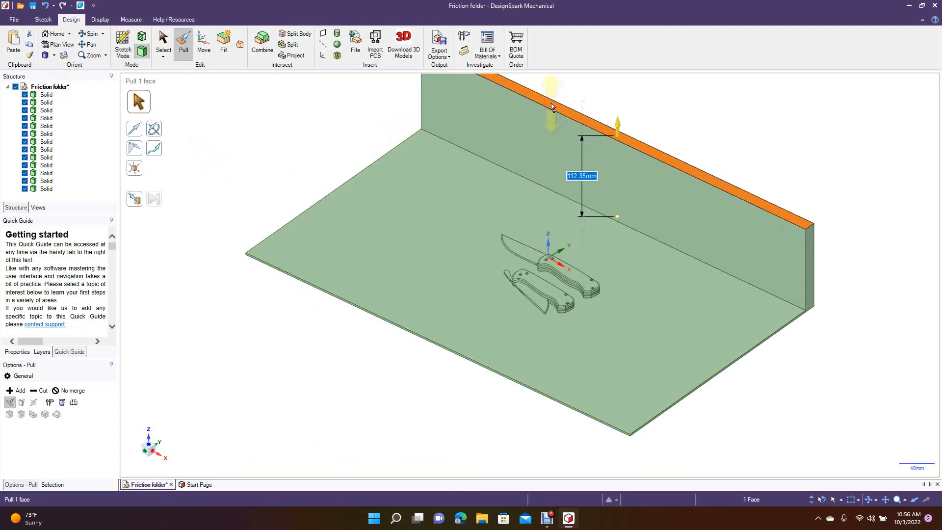
{"action": "key", "text": "Return"}
{"action": "scroll", "coordinate": [551, 107], "scroll_direction": "down", "scroll_amount": 3}
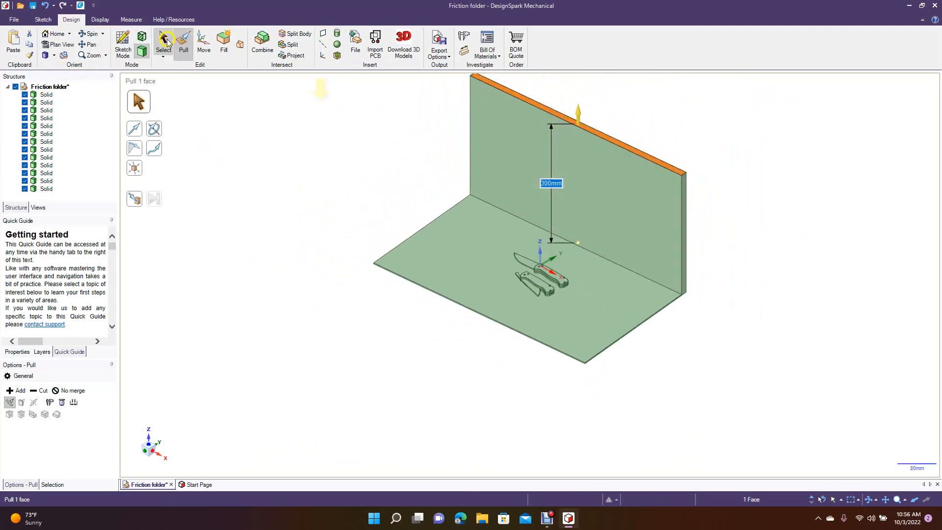
{"action": "left_click", "coordinate": [164, 42]}
{"action": "left_click", "coordinate": [277, 203]}
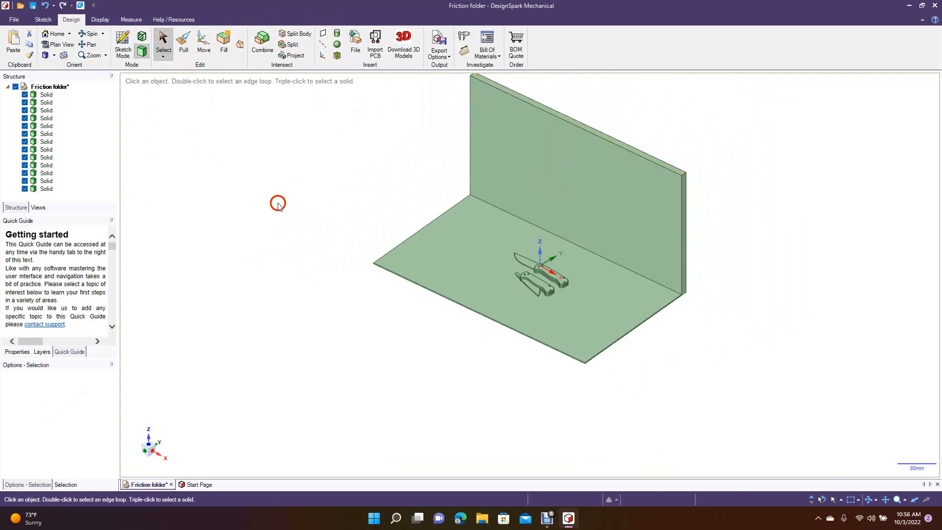
- Pull the back wall's front face rearward to reduce the wall to a thin panel
{"action": "left_click", "coordinate": [93, 35]}
{"action": "mouse_move", "coordinate": [256, 297]}
{"action": "left_mouse_down"}
{"action": "mouse_move", "coordinate": [322, 324]}
{"action": "mouse_move", "coordinate": [398, 271]}
{"action": "mouse_move", "coordinate": [421, 312]}
{"action": "mouse_move", "coordinate": [244, 294]}
{"action": "mouse_move", "coordinate": [218, 260]}
{"action": "left_mouse_up"}
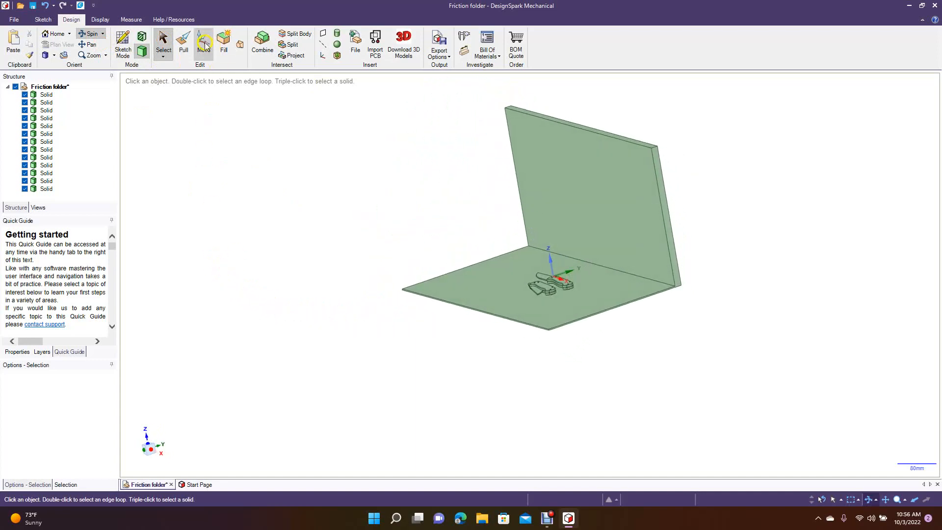
{"action": "left_click", "coordinate": [183, 41]}
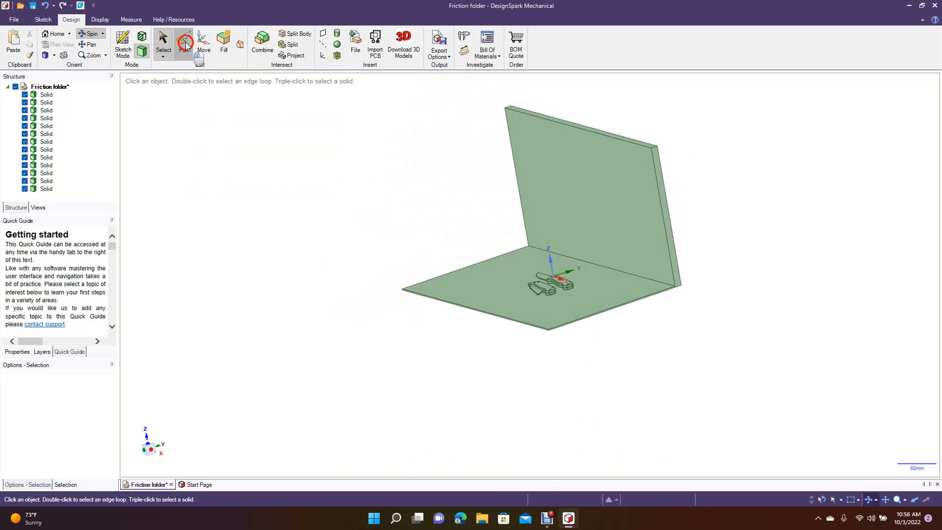
{"action": "left_click", "coordinate": [583, 195]}
{"action": "left_click_drag", "start_coordinate": [584, 196], "coordinate": [589, 198]}
{"action": "left_click", "coordinate": [414, 171]}
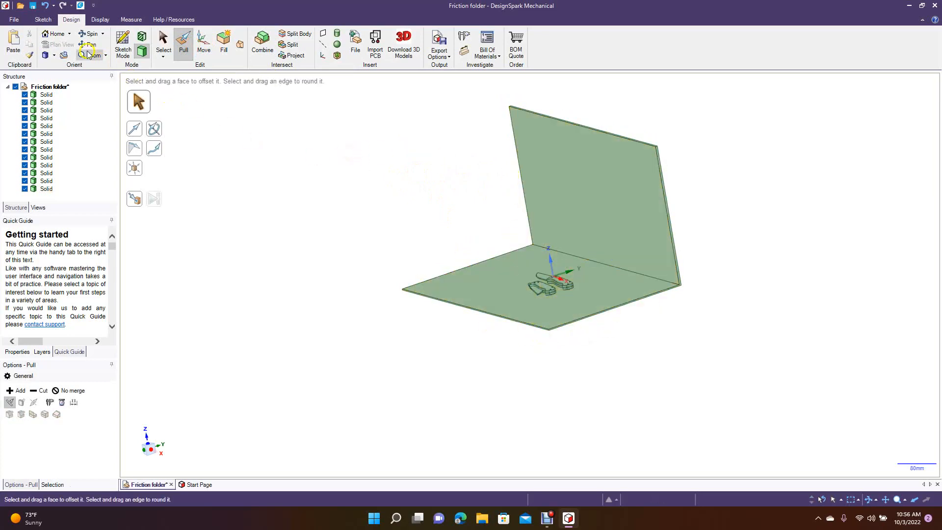
- Move all twelve knife bodies together about 35.8 mm along the slab, away from the back wall
{"action": "left_click", "coordinate": [89, 34]}
{"action": "left_click_drag", "start_coordinate": [269, 243], "coordinate": [363, 318]}
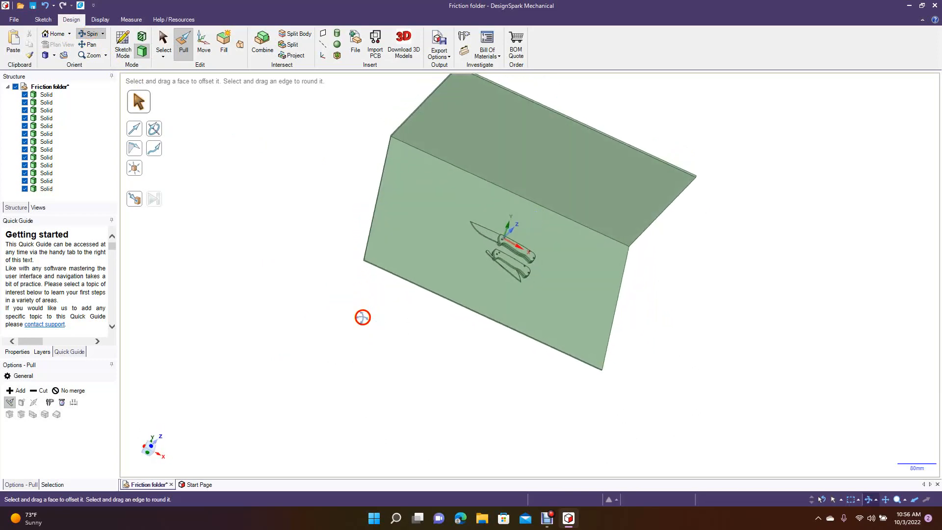
{"action": "left_click", "coordinate": [163, 47]}
{"action": "left_click_drag", "start_coordinate": [651, 339], "coordinate": [440, 208]}
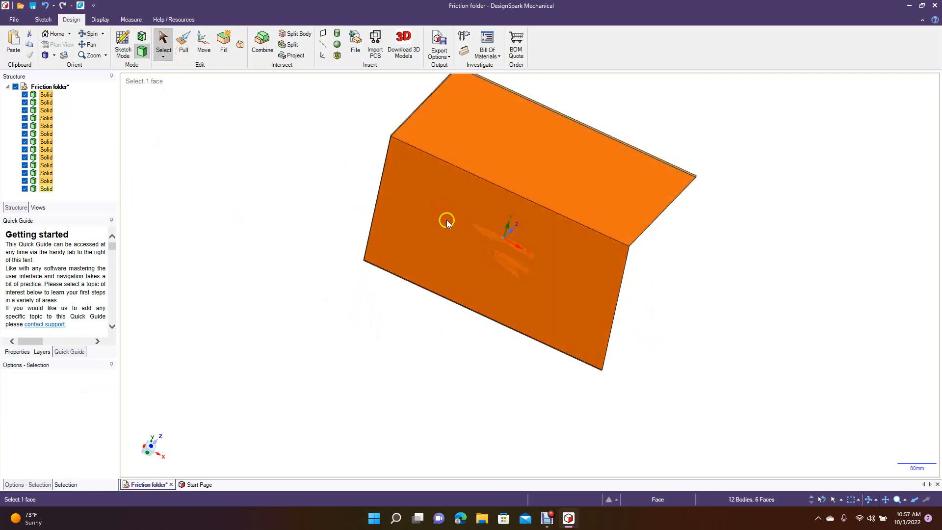
{"action": "left_click", "coordinate": [298, 224]}
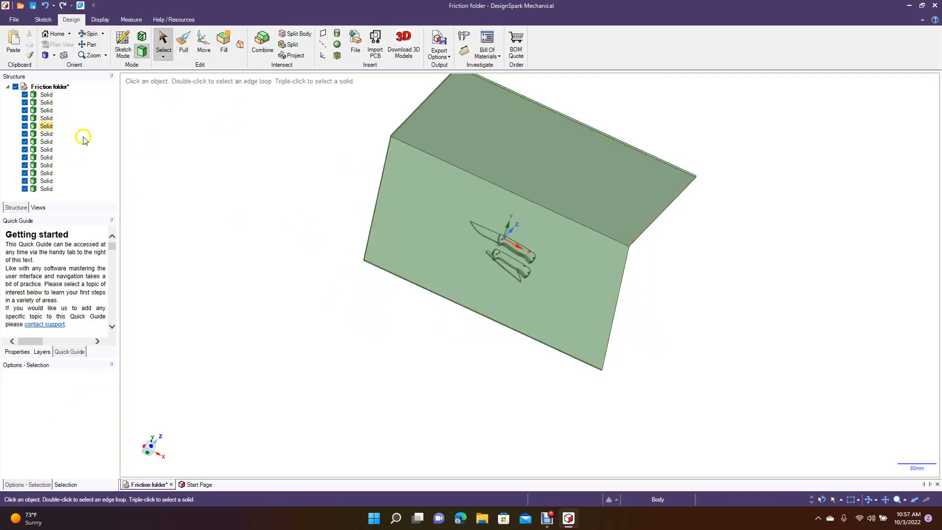
{"action": "left_click_drag", "start_coordinate": [355, 183], "coordinate": [569, 304]}
{"action": "left_click", "coordinate": [203, 43]}
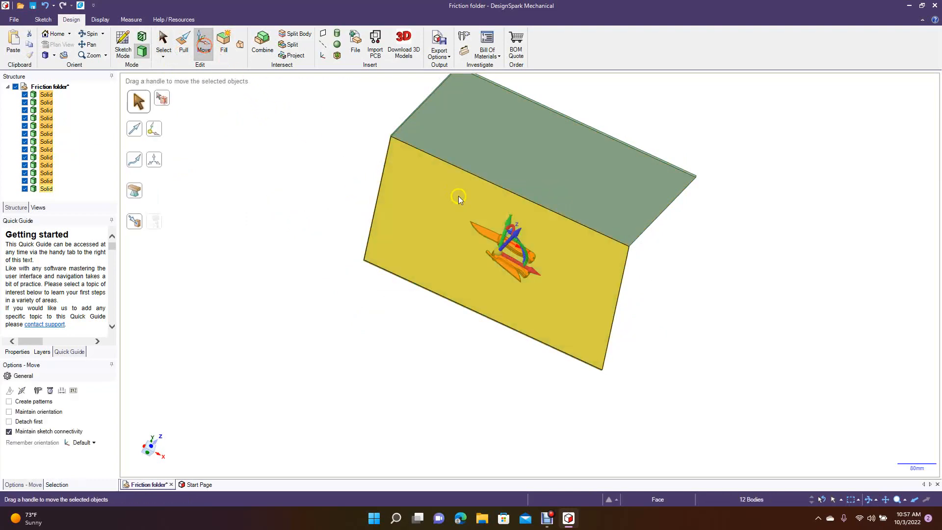
{"action": "left_click_drag", "start_coordinate": [508, 224], "coordinate": [508, 240]}
{"action": "left_click_drag", "start_coordinate": [508, 237], "coordinate": [508, 236]}
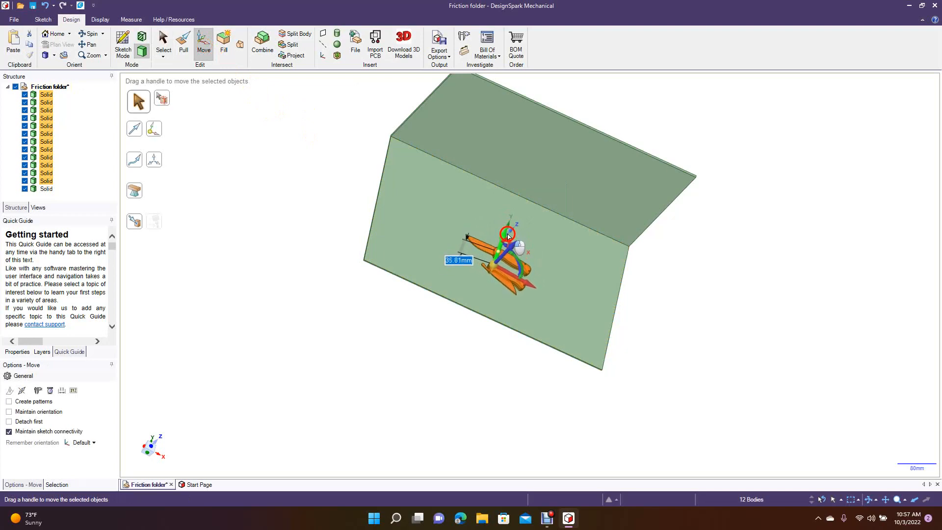
{"action": "left_click", "coordinate": [258, 224]}
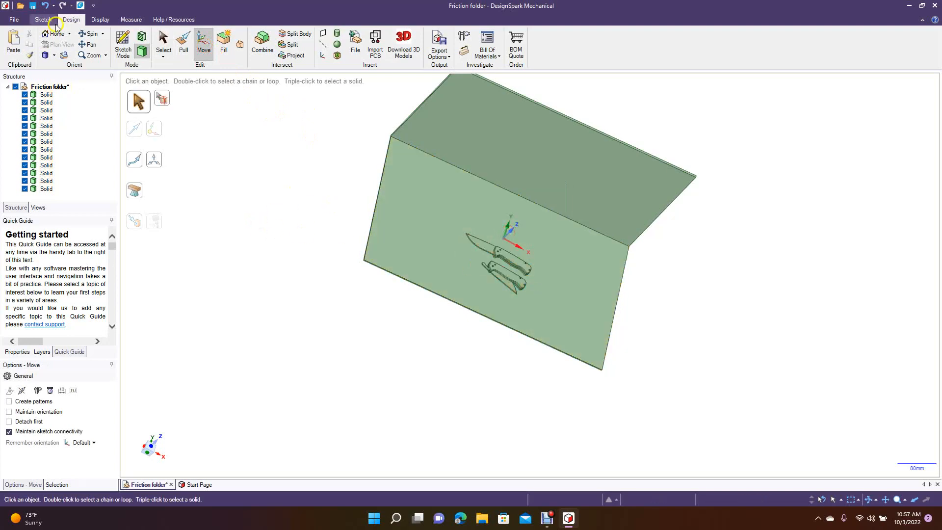
- Save the model to the Desktop as an STL file named "Friction folder new"
{"action": "left_click", "coordinate": [14, 21]}
{"action": "left_click", "coordinate": [31, 105]}
{"action": "left_click", "coordinate": [115, 226]}
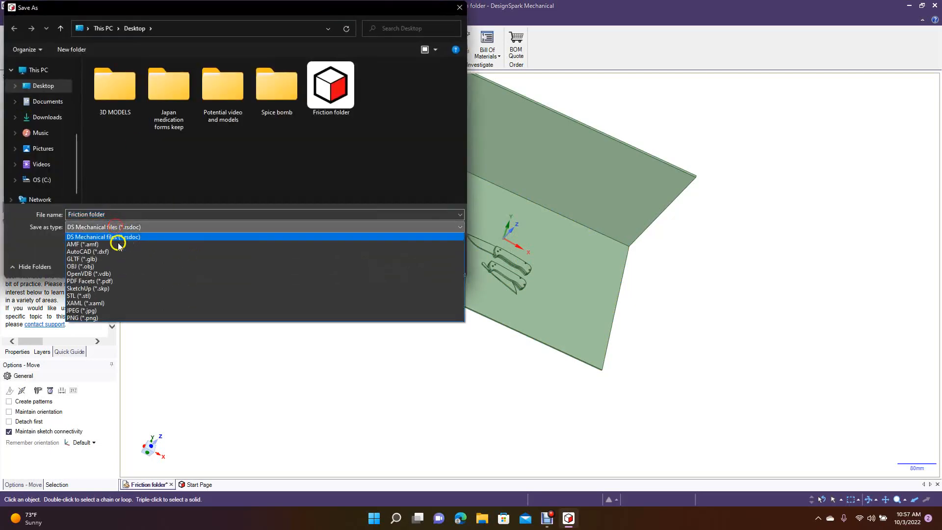
{"action": "left_click", "coordinate": [97, 295]}
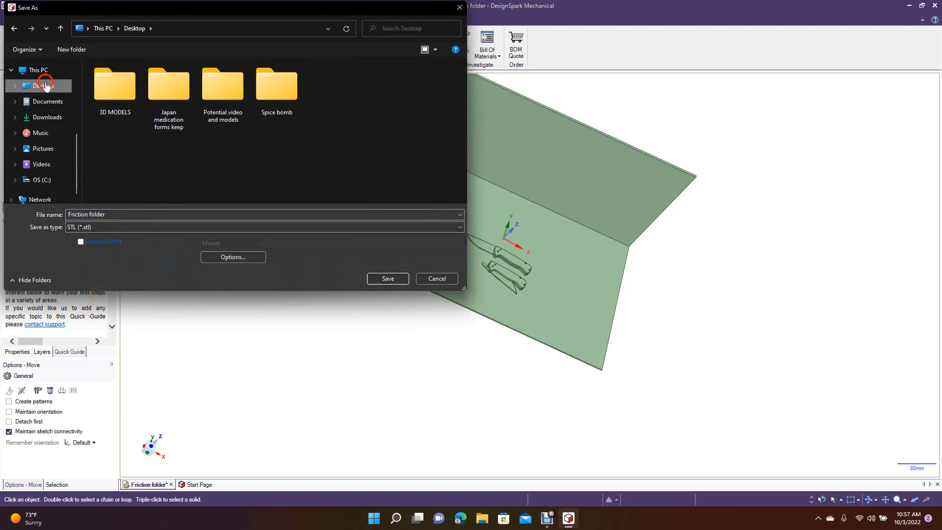
{"action": "left_click", "coordinate": [117, 214]}
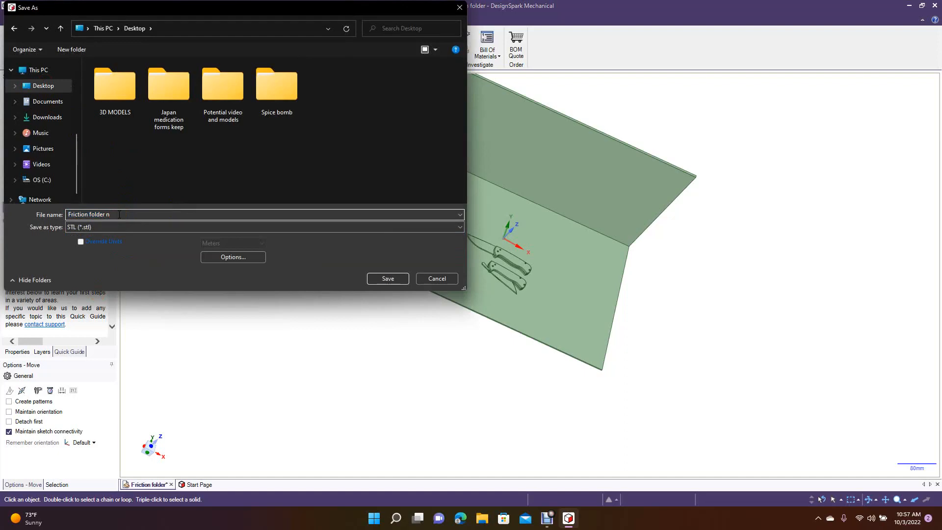
{"action": "left_click", "coordinate": [398, 278]}
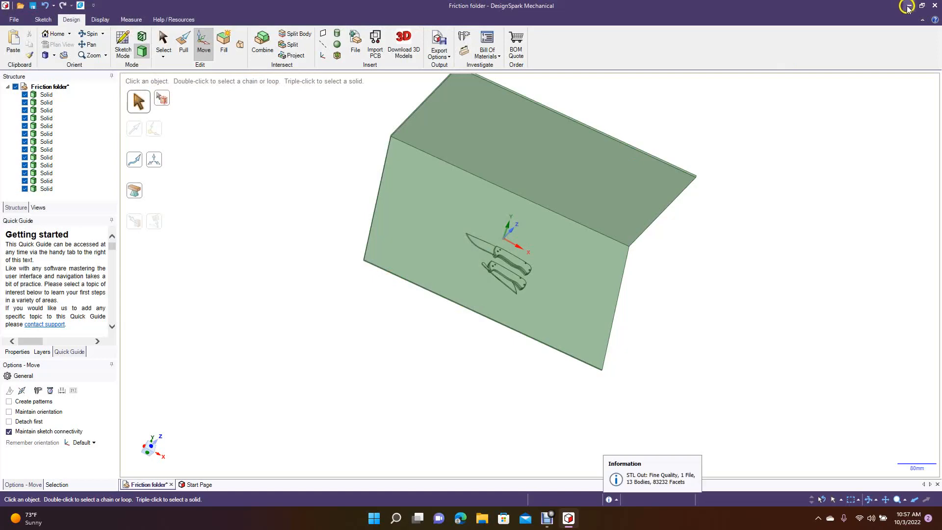
- Open the "Friction folder new" STL in Rhino 7 with millimetres as model units, and continue without saving at the licence notice
{"action": "left_click", "coordinate": [908, 5]}
{"action": "left_click", "coordinate": [405, 262]}
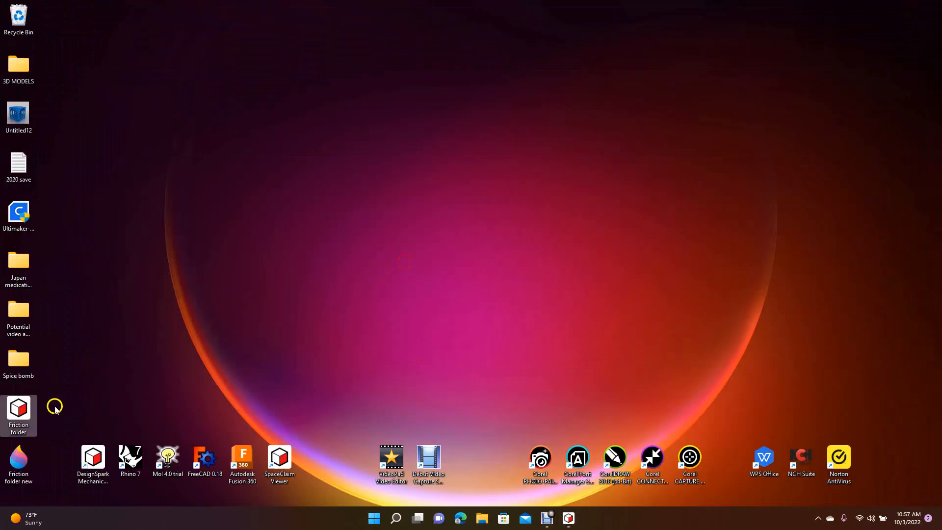
{"action": "left_click_drag", "start_coordinate": [18, 459], "coordinate": [133, 456]}
{"action": "left_click", "coordinate": [399, 398]}
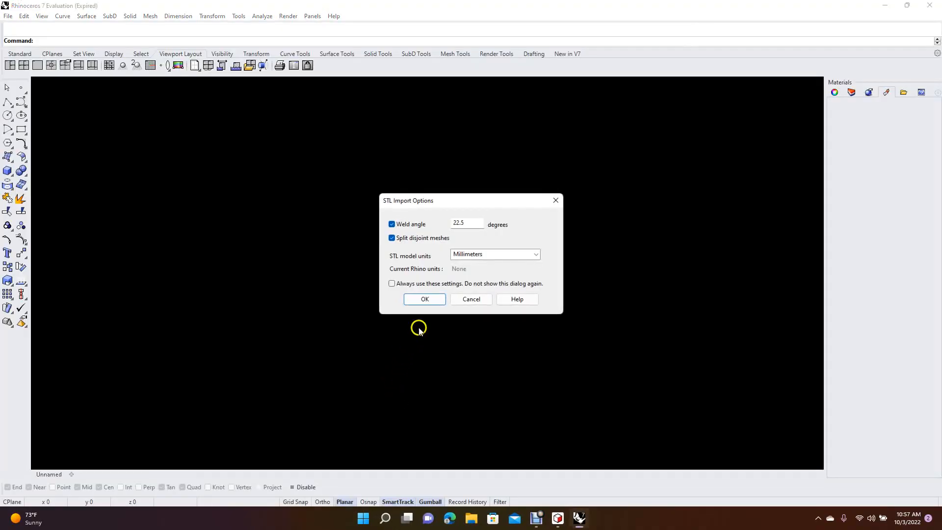
{"action": "left_click", "coordinate": [426, 300]}
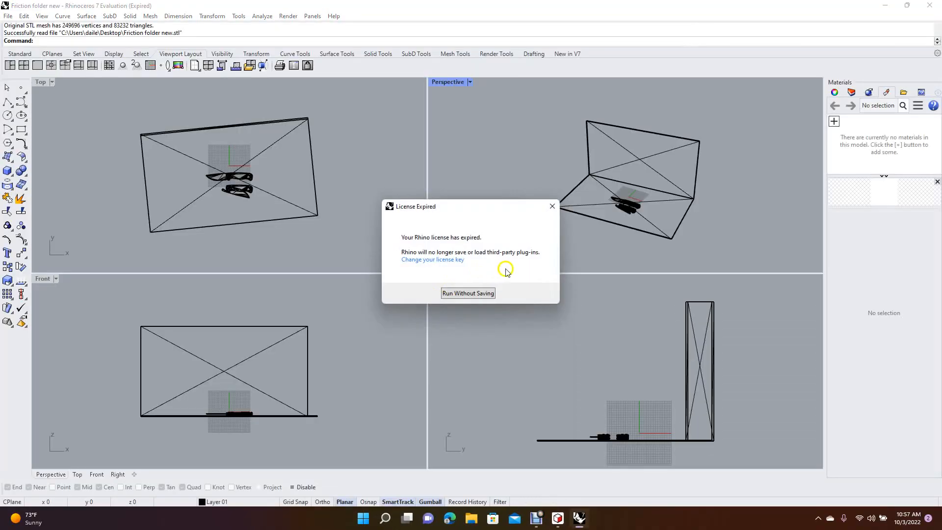
{"action": "left_click", "coordinate": [468, 294]}
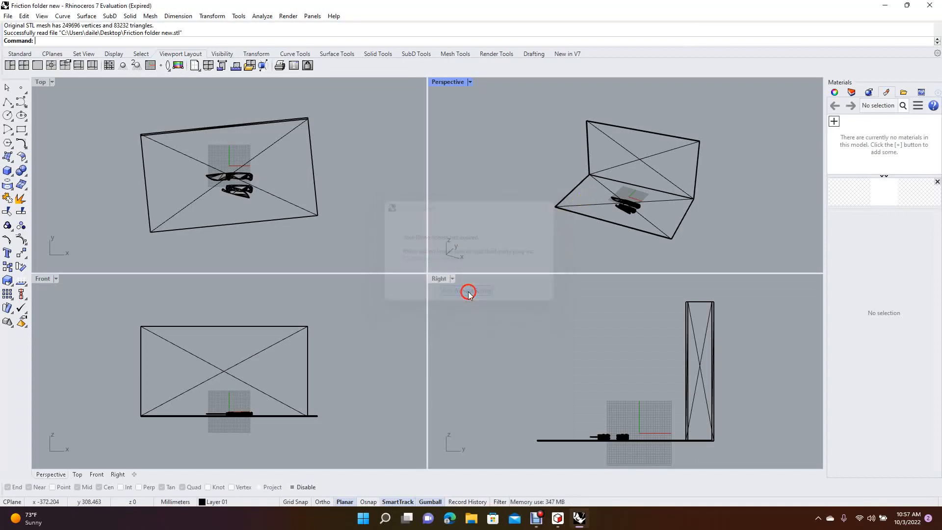
- Maximize the Perspective viewport and explode the joined slab-and-wall mesh into separate meshes
{"action": "double_click", "coordinate": [454, 85]}
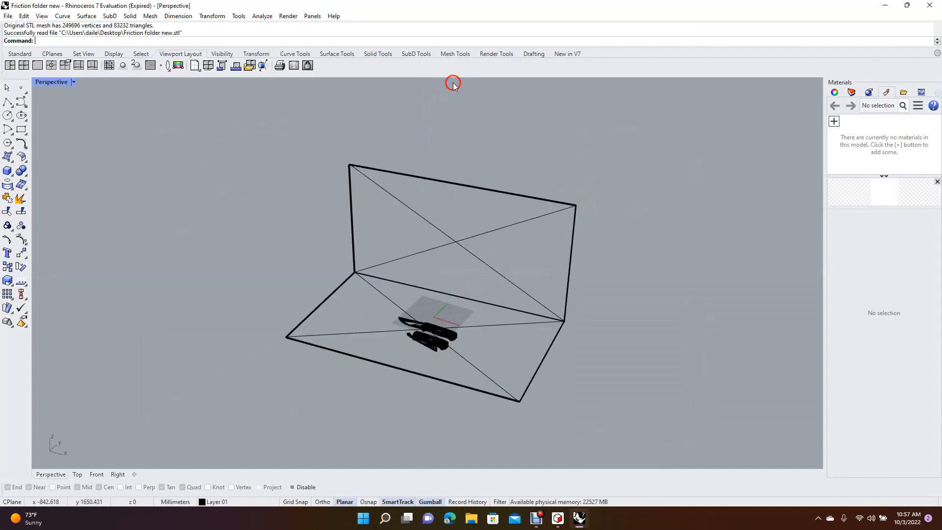
{"action": "left_click", "coordinate": [333, 294]}
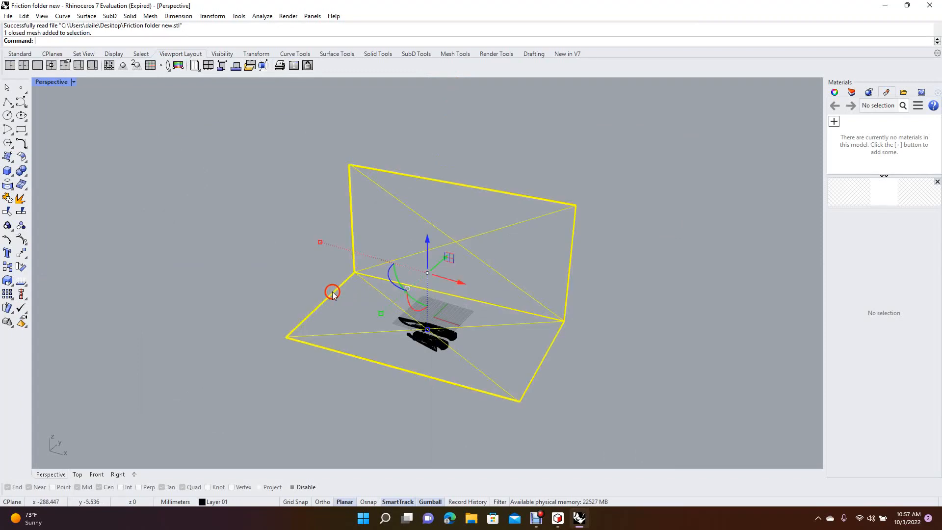
{"action": "left_click", "coordinate": [22, 199]}
{"action": "left_click", "coordinate": [140, 239]}
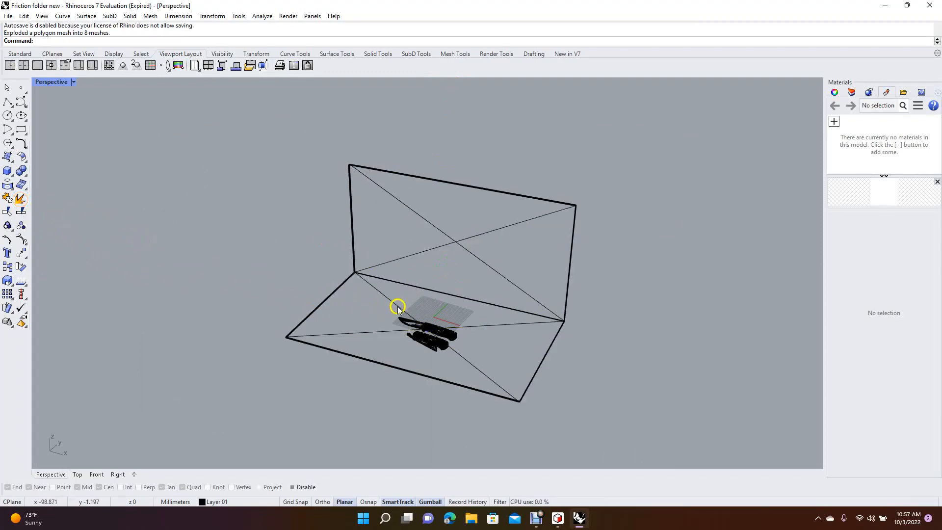
- Import the Cast Iron material from the library's Metal/Textured folder and assign it to one large face mesh of the slab
{"action": "left_click", "coordinate": [398, 307]}
{"action": "left_click", "coordinate": [414, 255]}
{"action": "left_click", "coordinate": [292, 267]}
{"action": "left_click", "coordinate": [395, 304]}
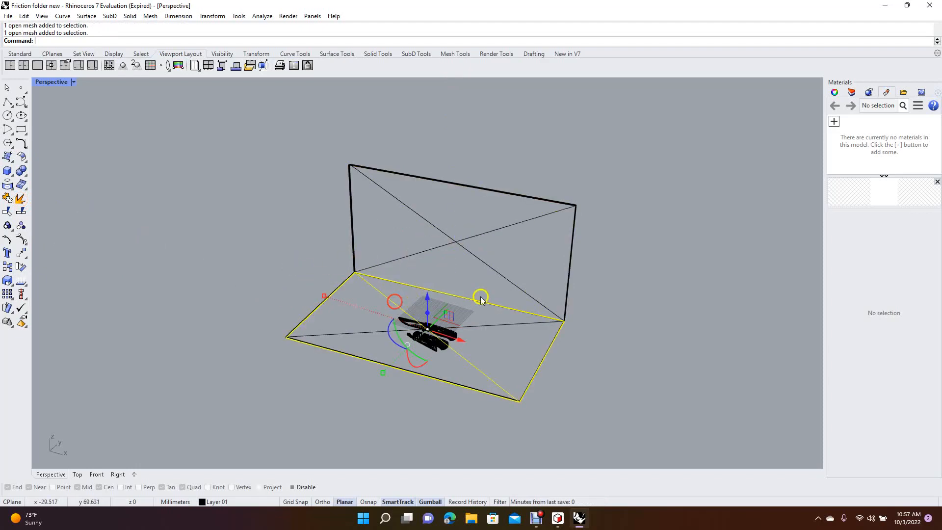
{"action": "left_click", "coordinate": [834, 122]}
{"action": "left_click", "coordinate": [834, 126]}
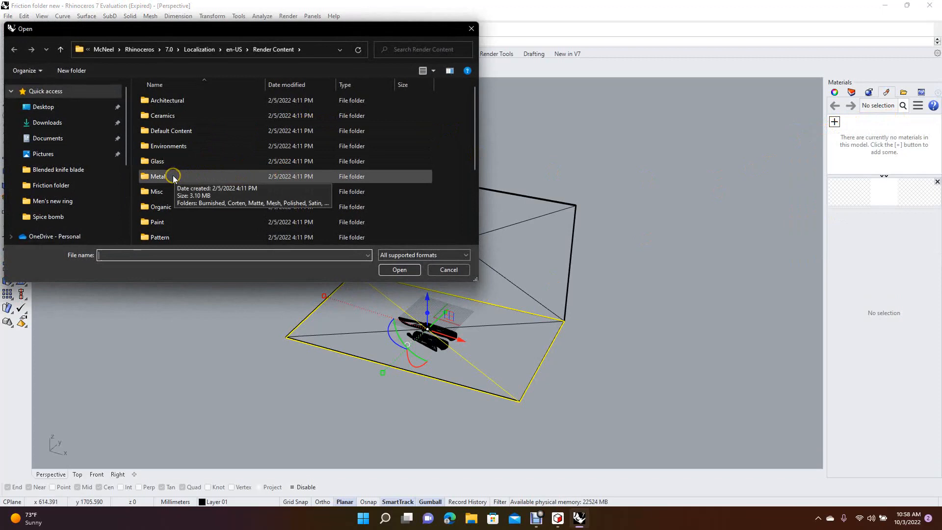
{"action": "left_click_drag", "start_coordinate": [475, 145], "coordinate": [476, 156]}
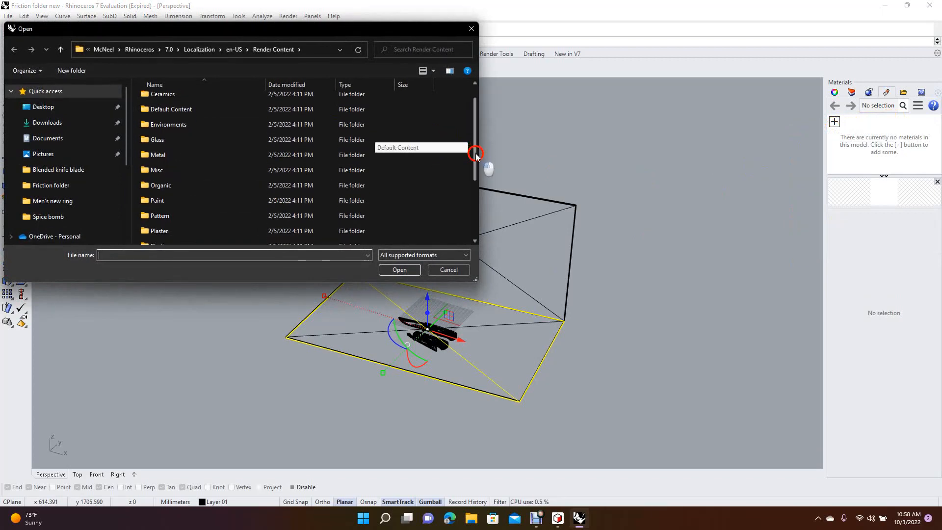
{"action": "double_click", "coordinate": [179, 155]}
{"action": "left_click", "coordinate": [172, 194]}
{"action": "double_click", "coordinate": [172, 194]}
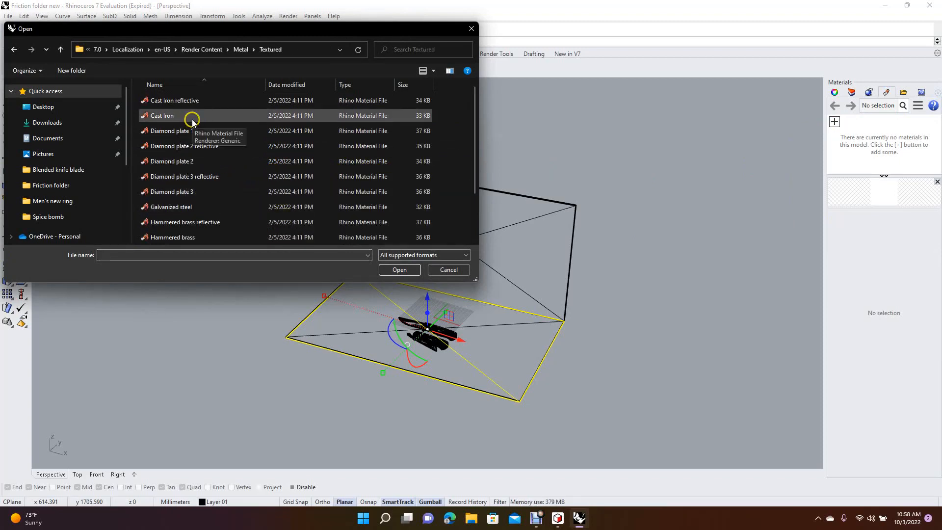
{"action": "double_click", "coordinate": [165, 116]}
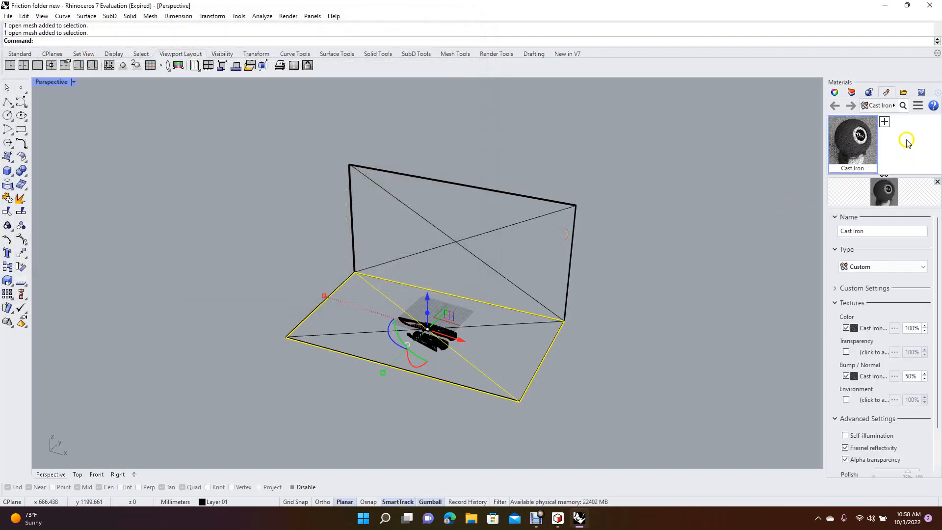
{"action": "right_click", "coordinate": [846, 127]}
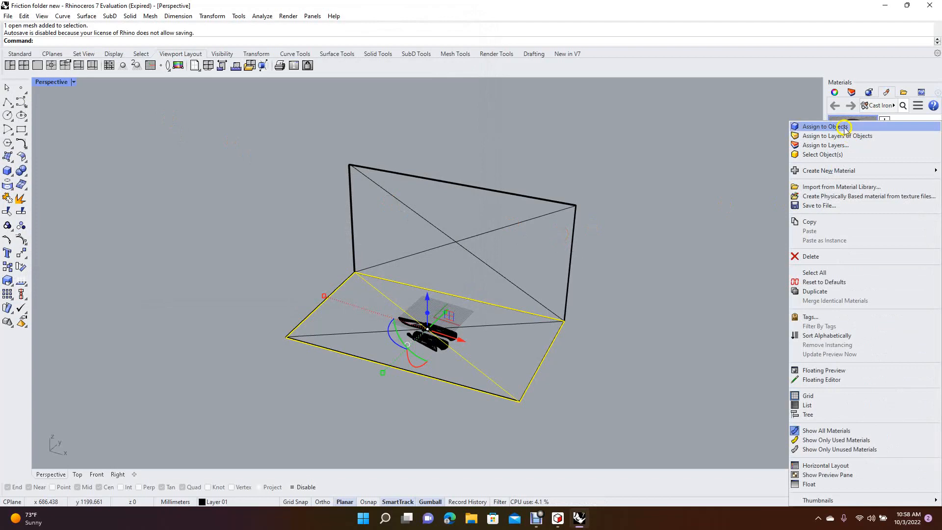
{"action": "left_click", "coordinate": [845, 127]}
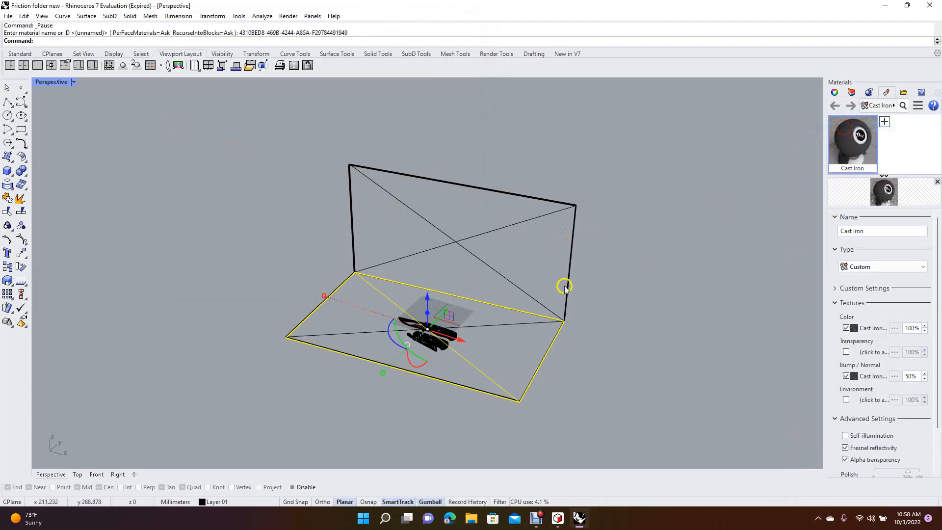
- Import the Carbon Fiber material from the library's Product Design folder and assign it to the back wall's front face mesh
{"action": "left_click", "coordinate": [457, 242]}
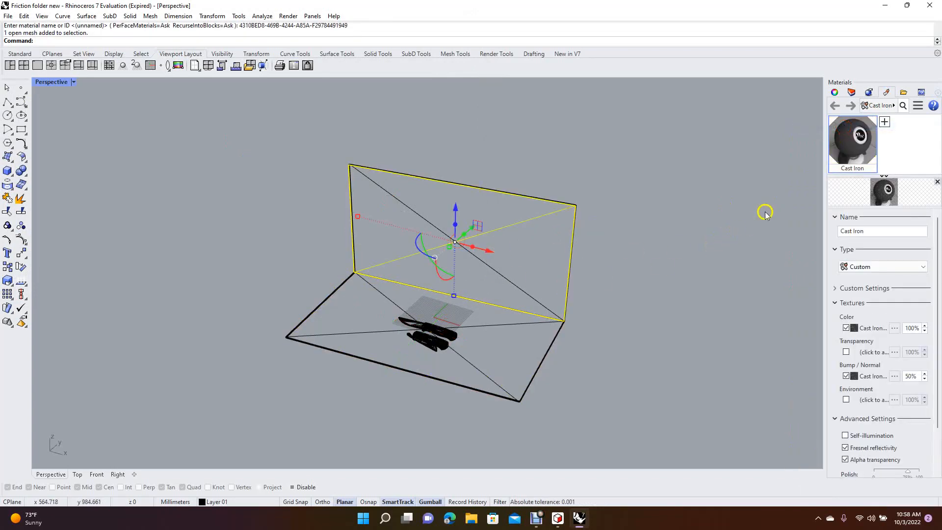
{"action": "right_click", "coordinate": [883, 122]}
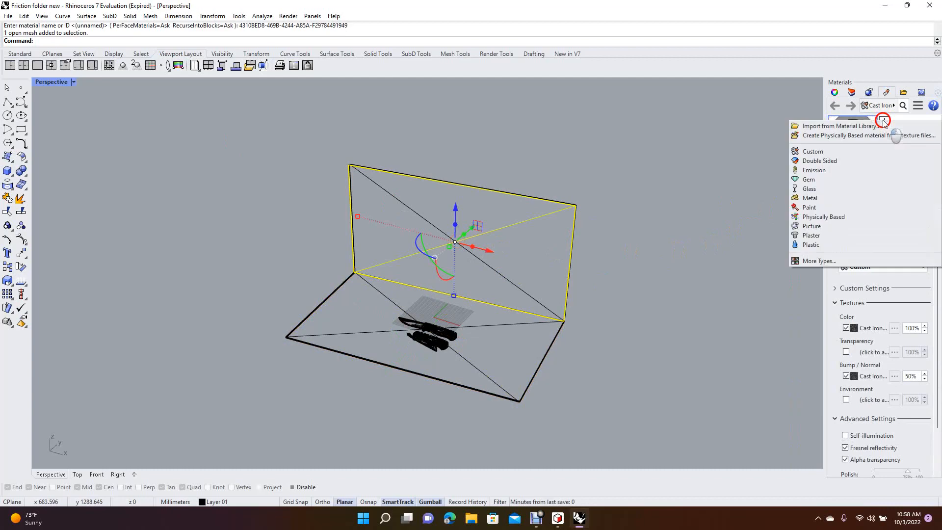
{"action": "left_click", "coordinate": [824, 129]}
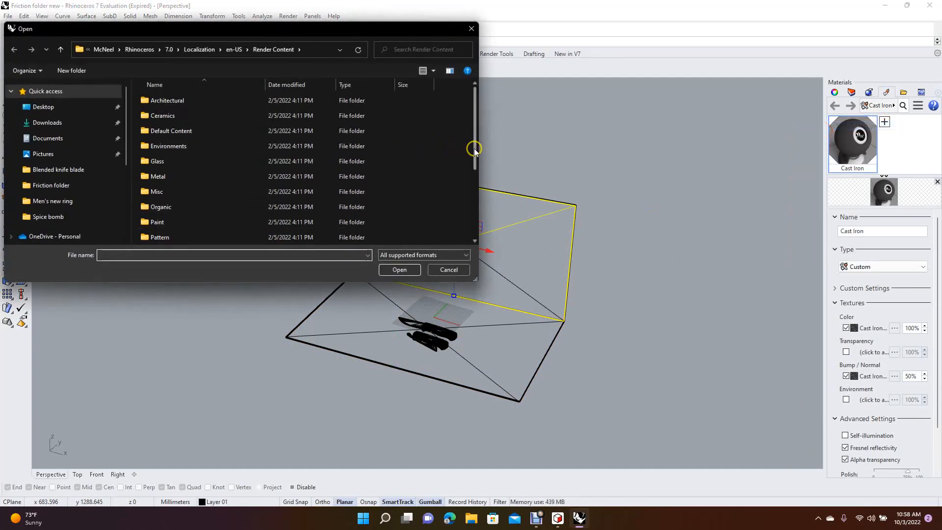
{"action": "left_click_drag", "start_coordinate": [475, 152], "coordinate": [474, 197]}
{"action": "double_click", "coordinate": [184, 216]}
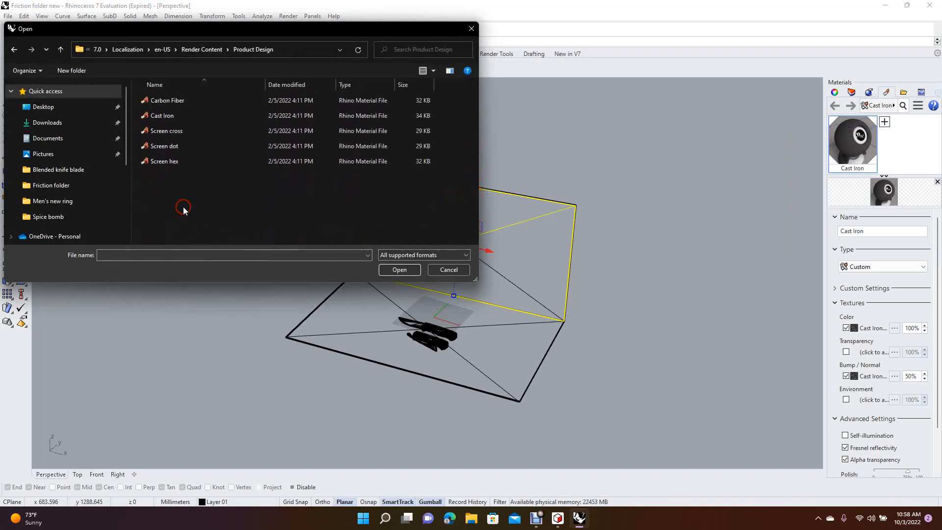
{"action": "left_click", "coordinate": [173, 101]}
{"action": "double_click", "coordinate": [174, 101]}
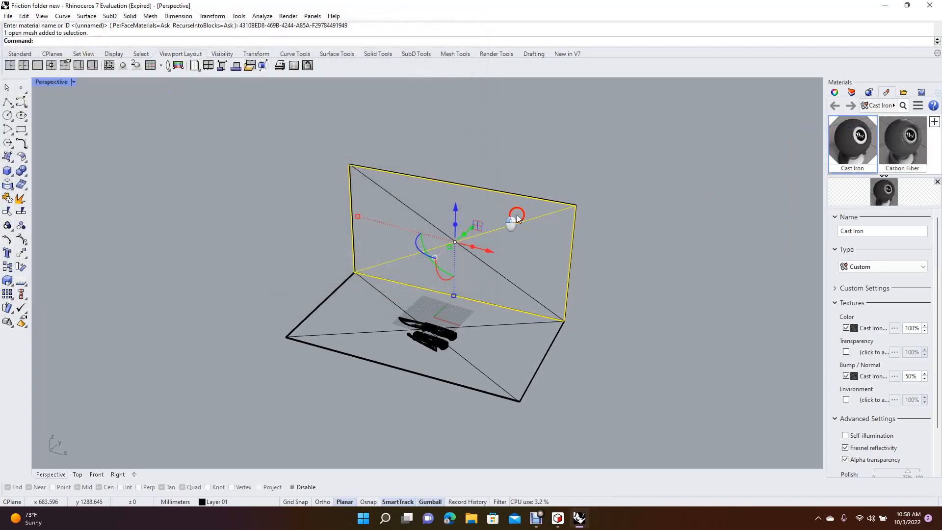
{"action": "right_click", "coordinate": [905, 147]}
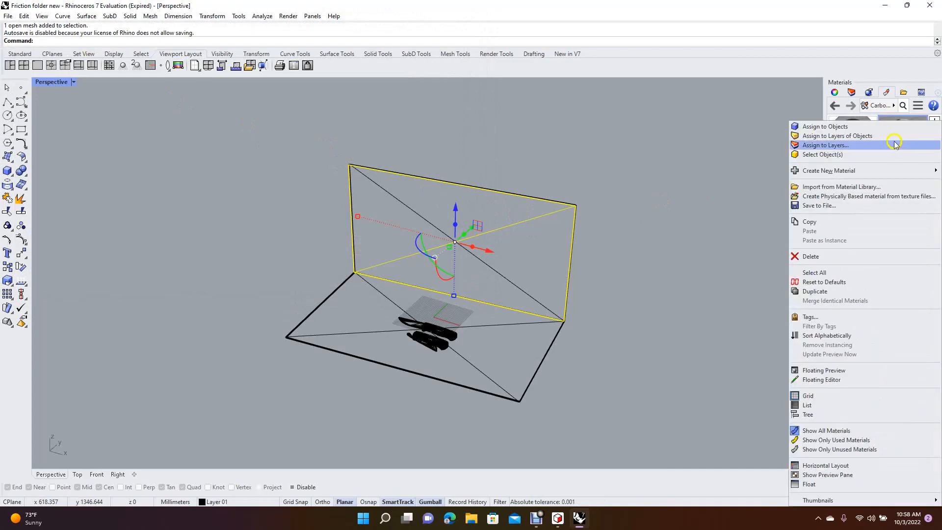
{"action": "left_click", "coordinate": [863, 128]}
{"action": "left_click", "coordinate": [726, 263]}
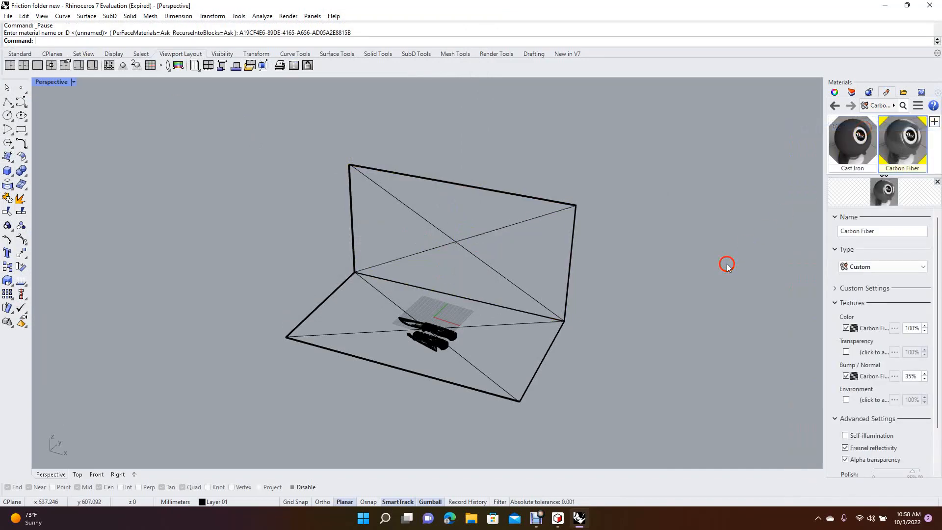
- Set the Perspective viewport's display mode to Raytraced and open the rendering settings
{"action": "left_click", "coordinate": [41, 17]}
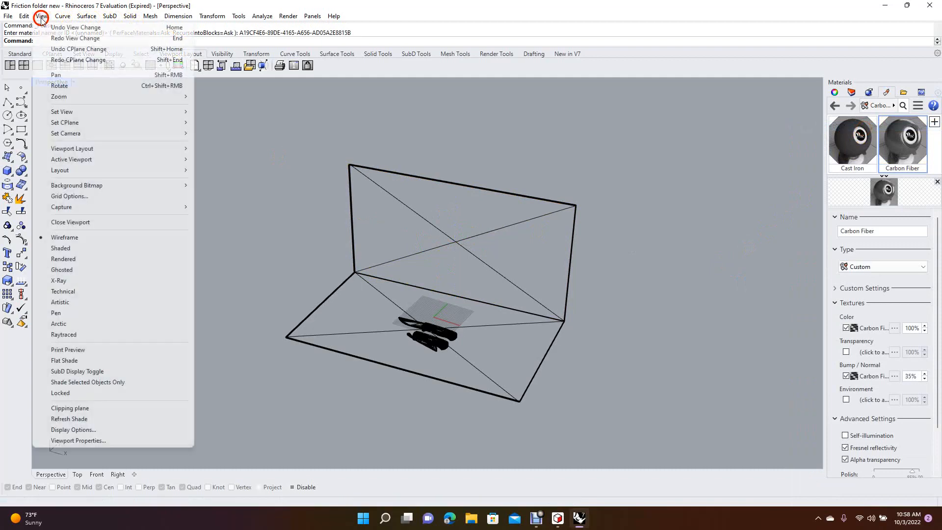
{"action": "left_click", "coordinate": [101, 334]}
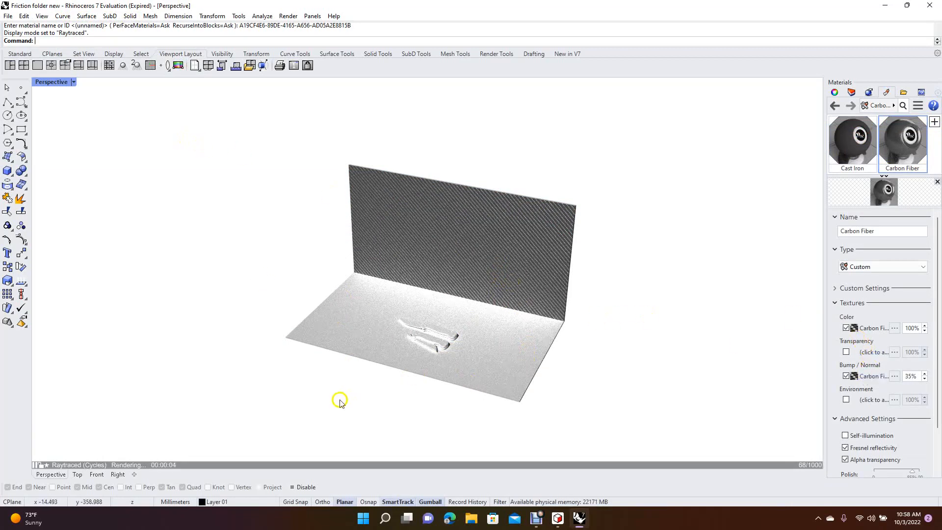
{"action": "left_click", "coordinate": [870, 93]}
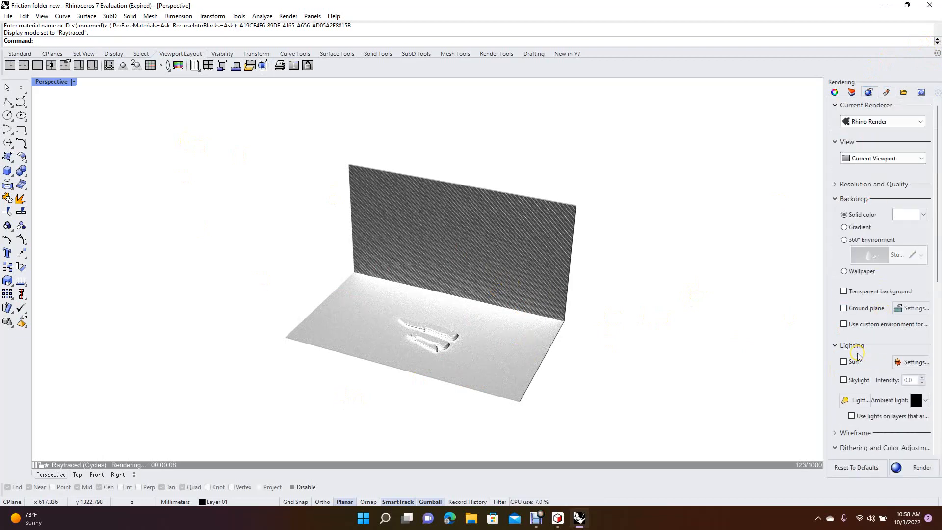
{"action": "left_click", "coordinate": [494, 327]}
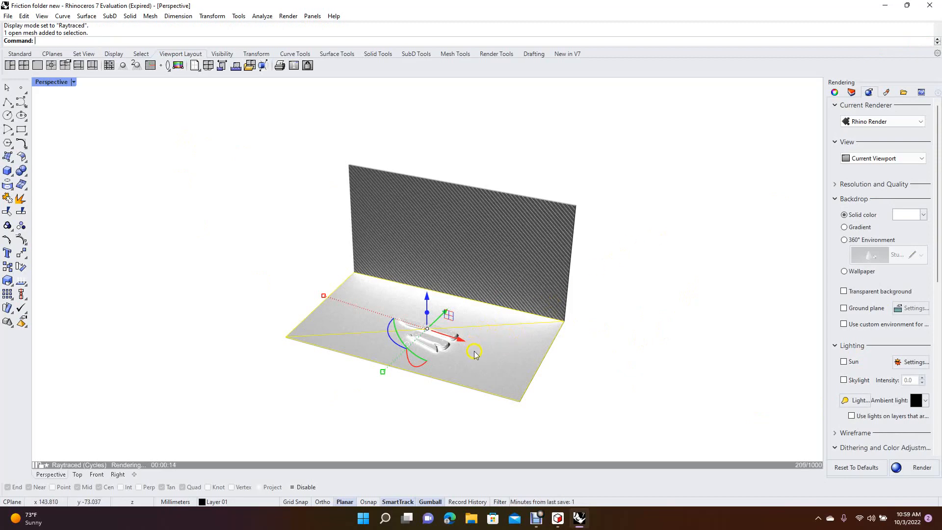
{"action": "left_click", "coordinate": [273, 284]}
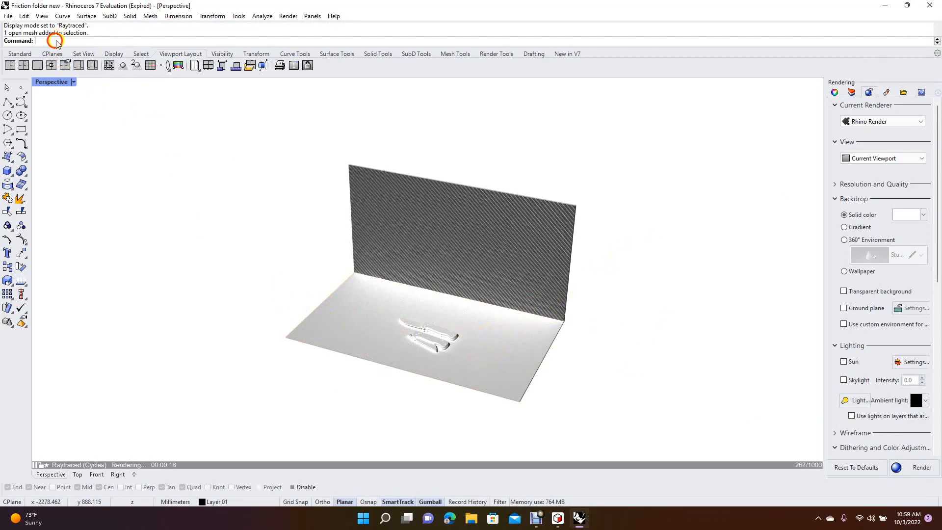
- Turn the view to face the back wall and use dynamic Zoom to get a close view of the two knives
{"action": "type", "text": "om"}
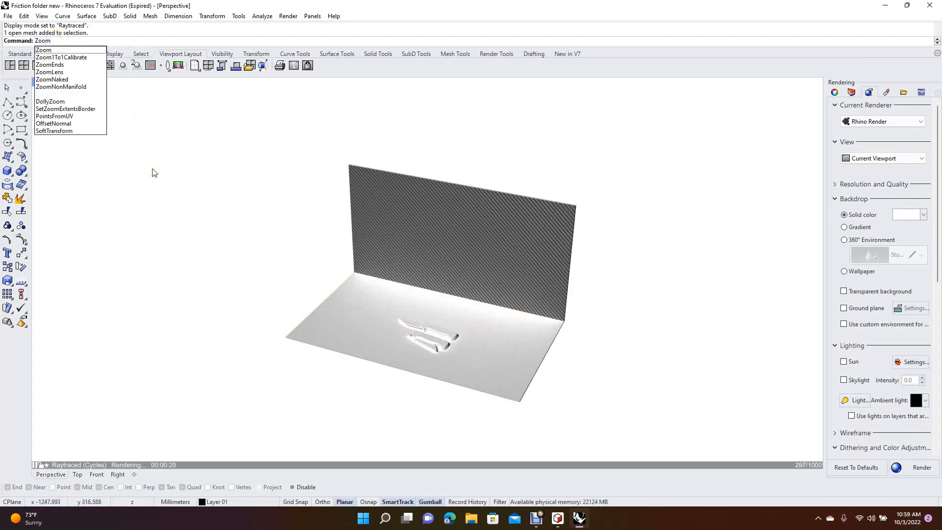
{"action": "key", "text": "Return"}
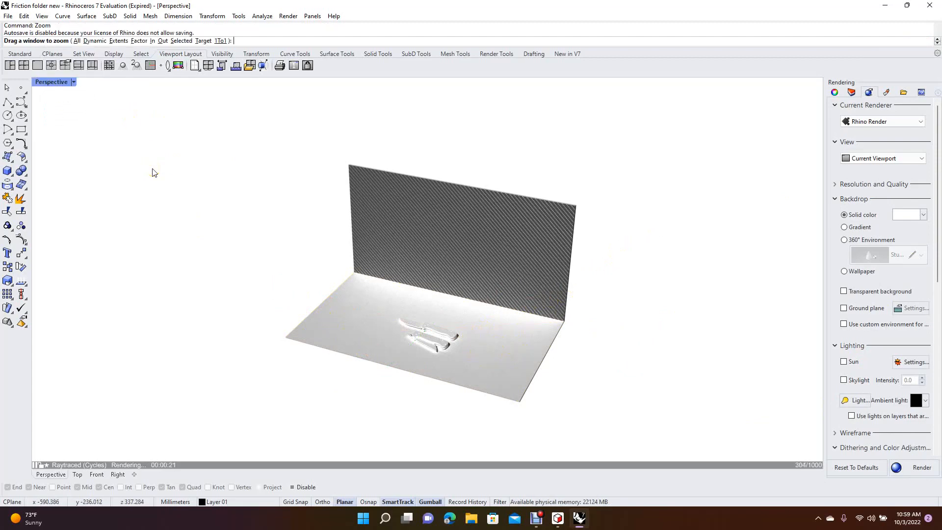
{"action": "left_click", "coordinate": [94, 41]}
{"action": "left_click_drag", "start_coordinate": [422, 298], "coordinate": [378, 270]}
{"action": "right_click_drag", "start_coordinate": [215, 280], "coordinate": [253, 281]}
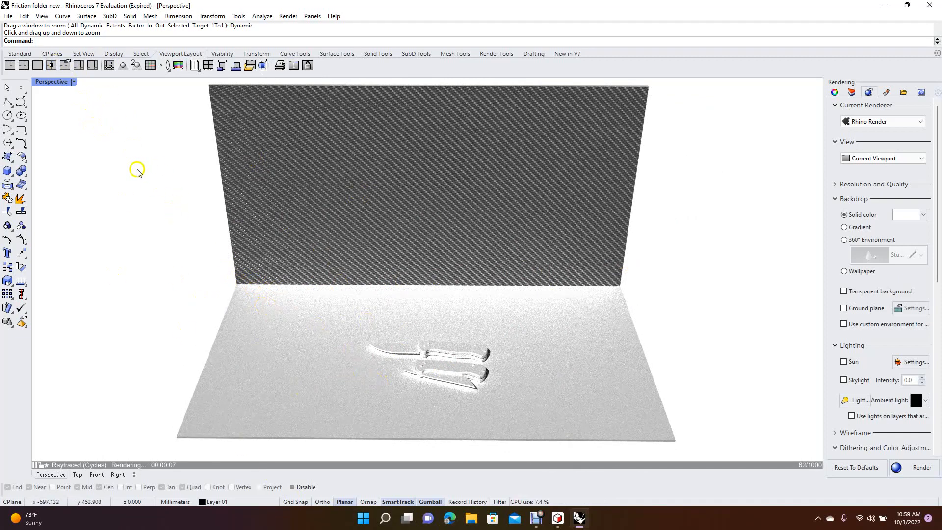
{"action": "key", "text": "Return"}
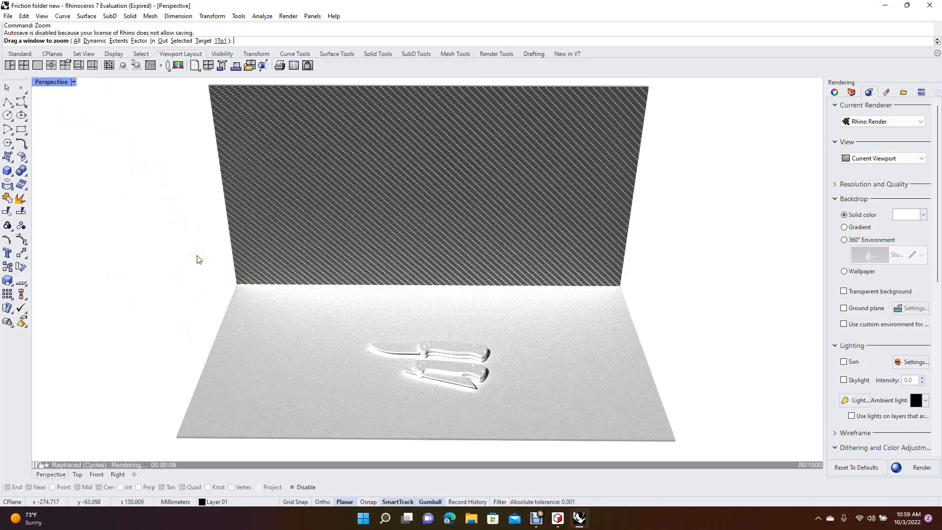
{"action": "left_click", "coordinate": [98, 42]}
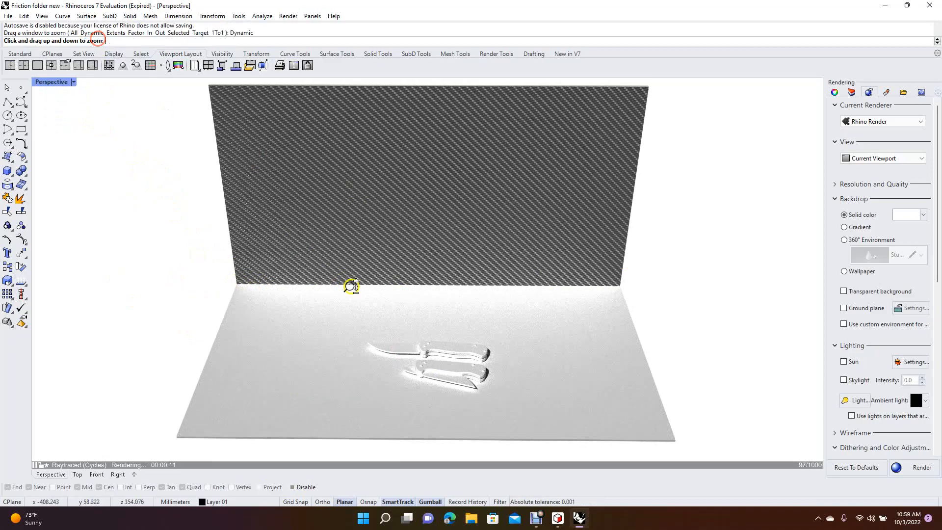
{"action": "left_click_drag", "start_coordinate": [442, 381], "coordinate": [372, 336]}
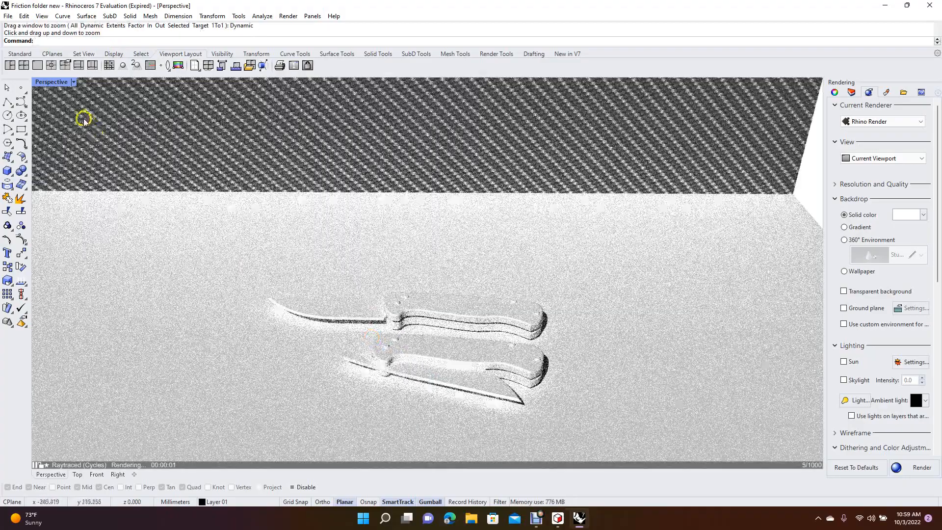
- Select both knife blades and import the Satin Titanium material from the library's Metal/Satin folder
{"action": "left_click", "coordinate": [8, 87]}
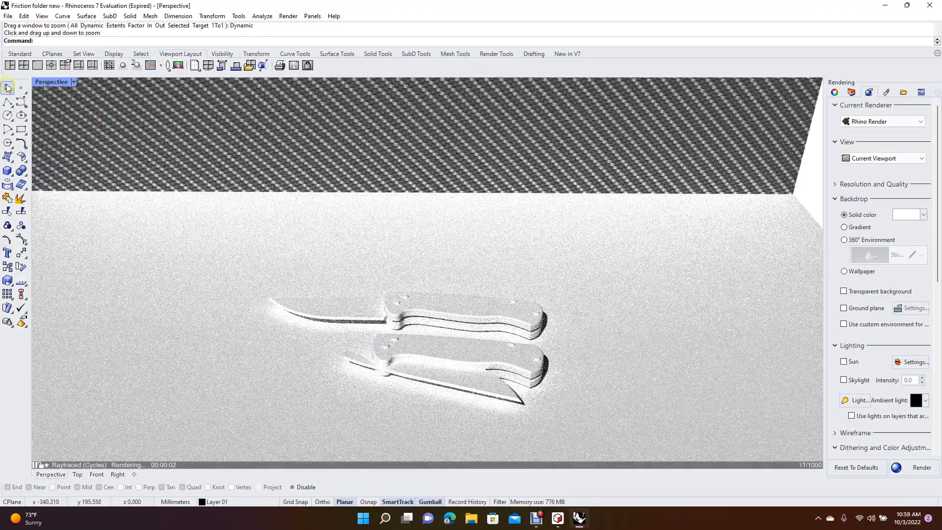
{"action": "left_click", "coordinate": [339, 314]}
{"action": "left_click", "coordinate": [432, 377]}
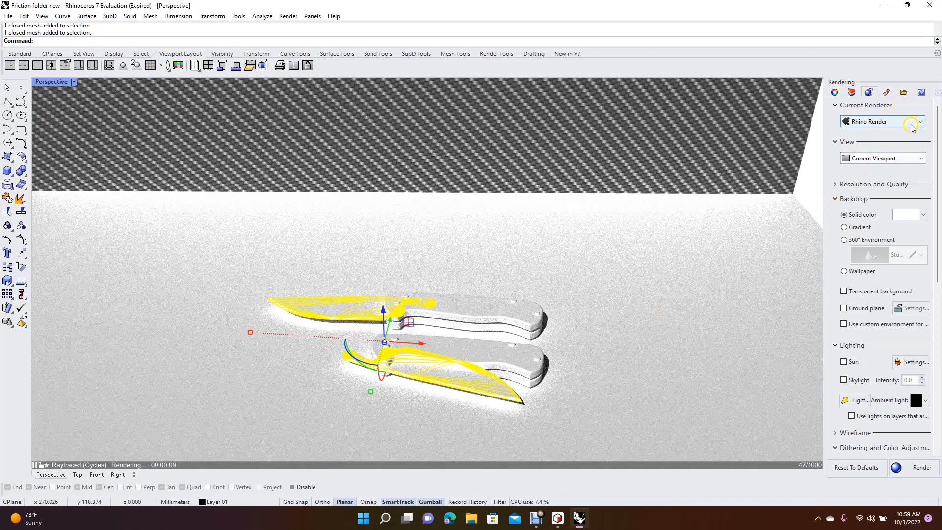
{"action": "left_click", "coordinate": [887, 92]}
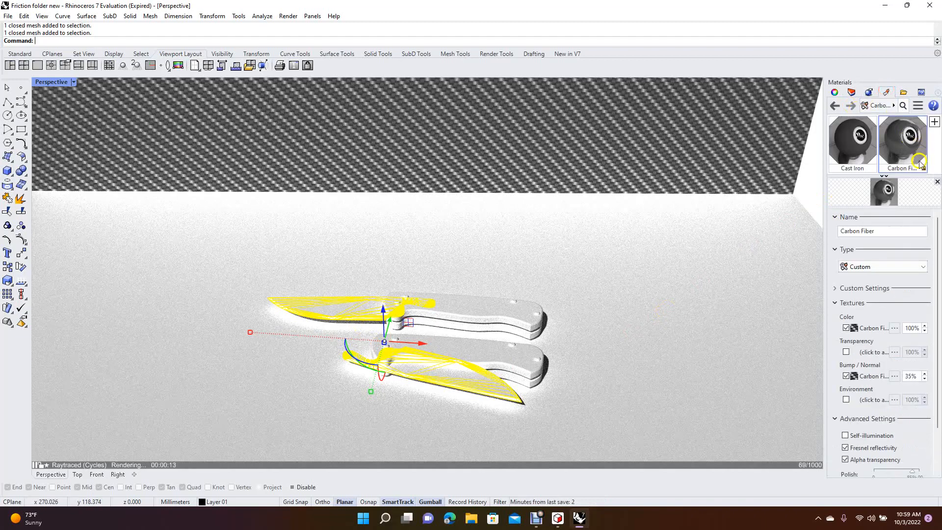
{"action": "left_click", "coordinate": [935, 122]}
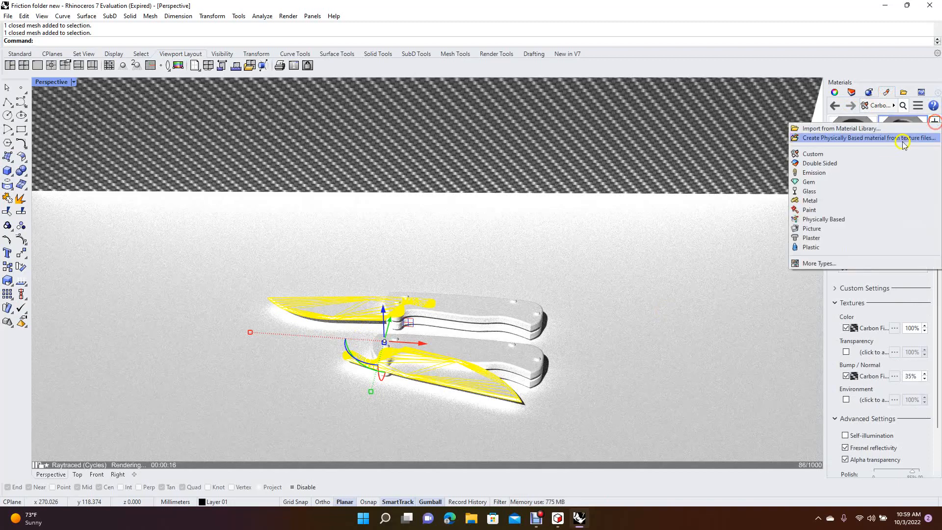
{"action": "left_click", "coordinate": [851, 129]}
{"action": "double_click", "coordinate": [168, 176]}
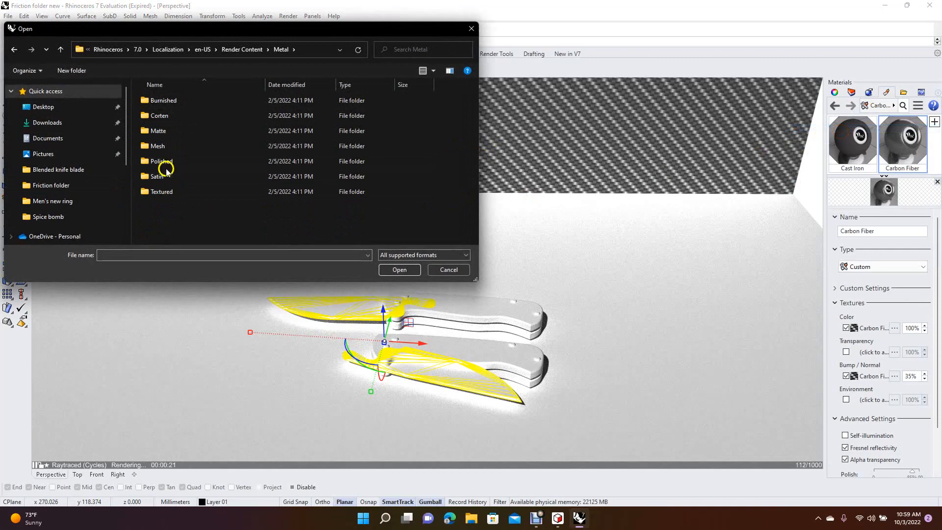
{"action": "double_click", "coordinate": [172, 180]}
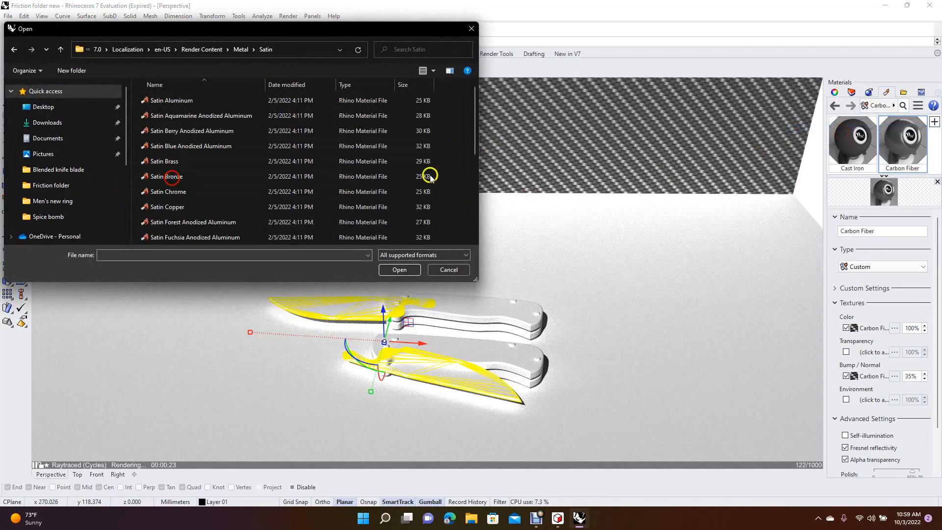
{"action": "left_click_drag", "start_coordinate": [481, 176], "coordinate": [474, 236]}
{"action": "left_click", "coordinate": [197, 225]}
{"action": "double_click", "coordinate": [197, 225]}
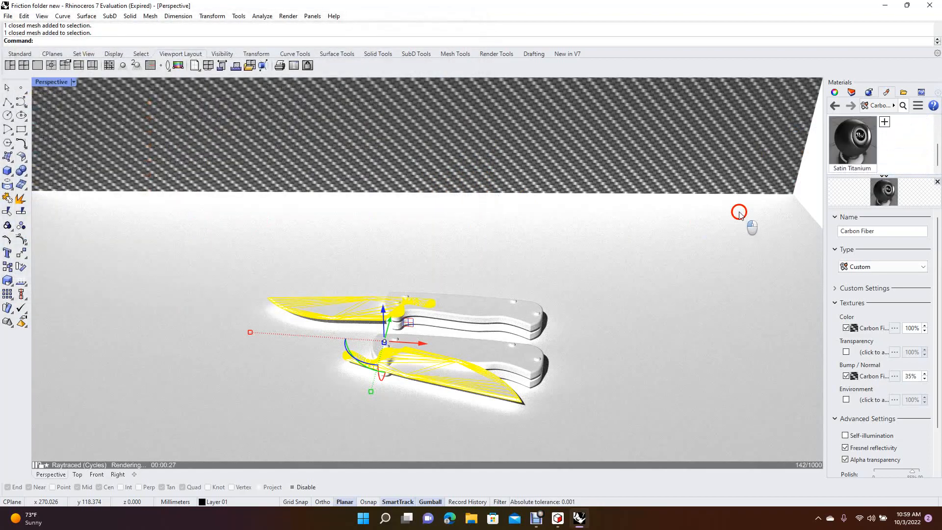
- Assign the Satin Titanium material to the two selected blades and release their selection
{"action": "right_click", "coordinate": [854, 148]}
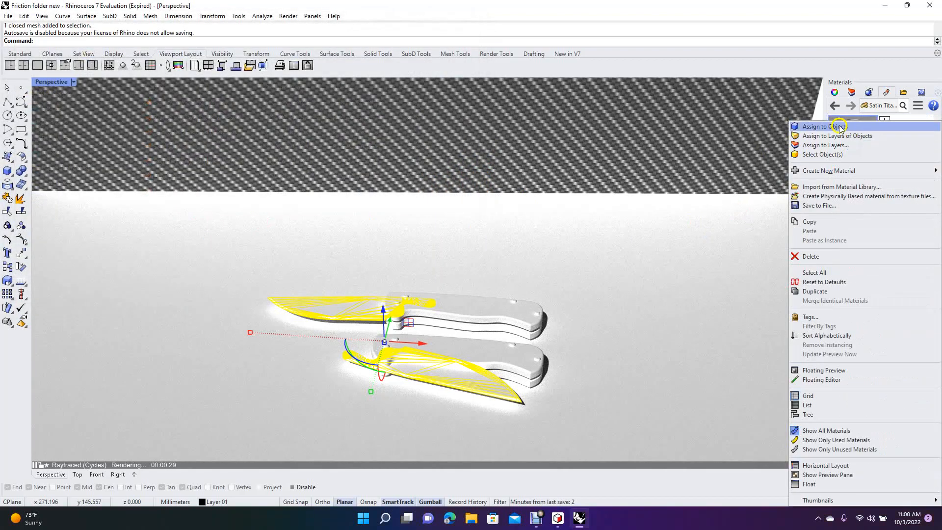
{"action": "left_click", "coordinate": [856, 123]}
{"action": "left_click", "coordinate": [726, 320]}
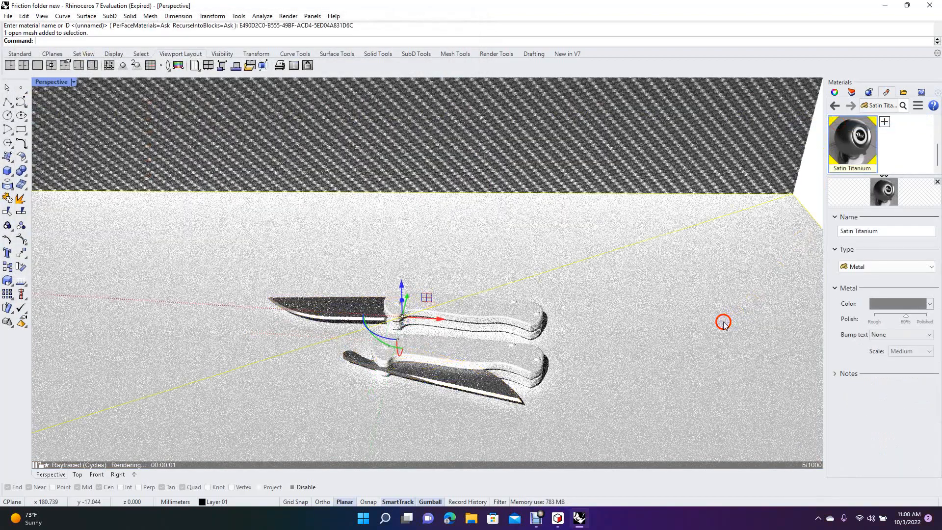
{"action": "left_click", "coordinate": [651, 399]}
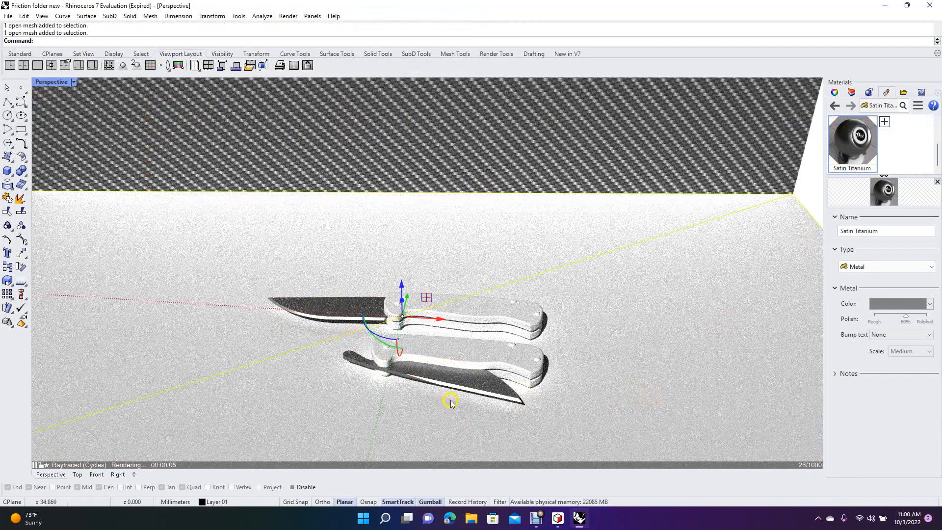
- Assign the existing Carbon Fiber material to the open knife's handle
{"action": "left_click", "coordinate": [465, 315]}
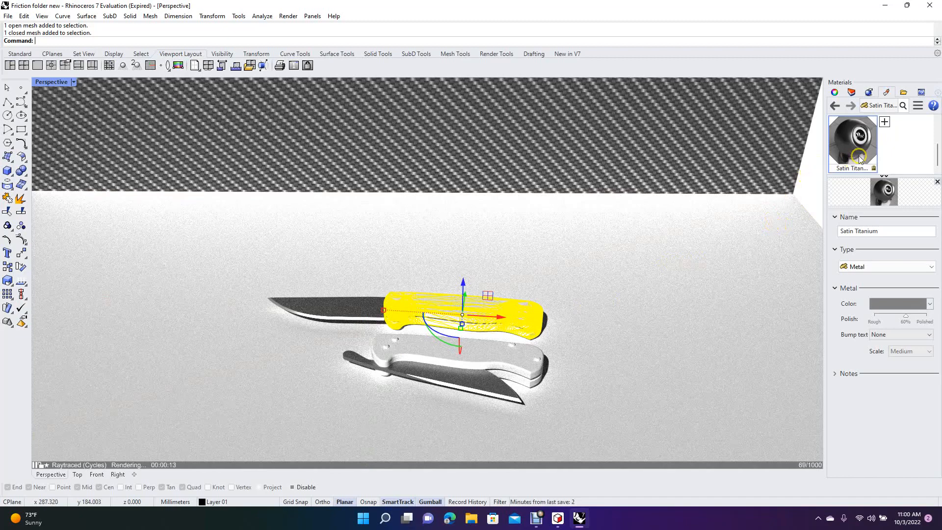
{"action": "left_click_drag", "start_coordinate": [936, 157], "coordinate": [928, 134]}
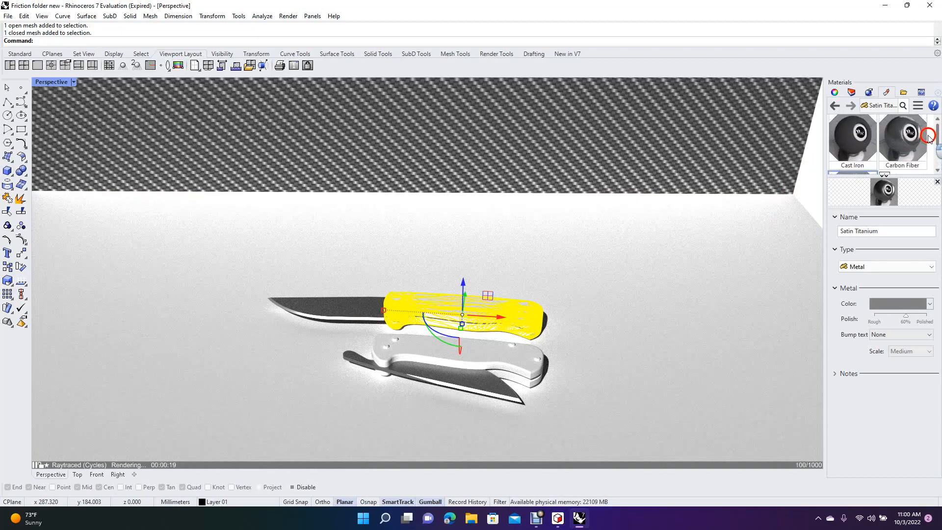
{"action": "left_click", "coordinate": [900, 140]}
{"action": "right_click", "coordinate": [899, 139]}
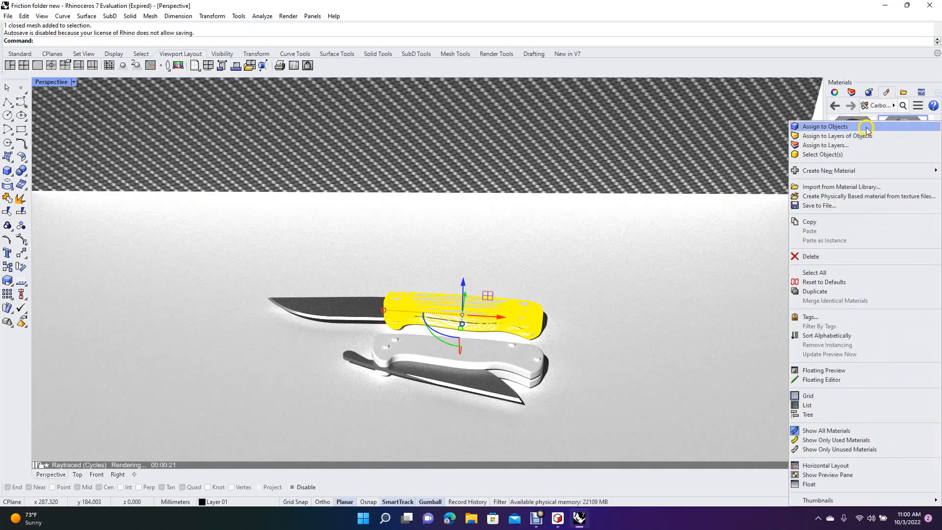
{"action": "left_click", "coordinate": [863, 126]}
{"action": "left_click", "coordinate": [664, 364]}
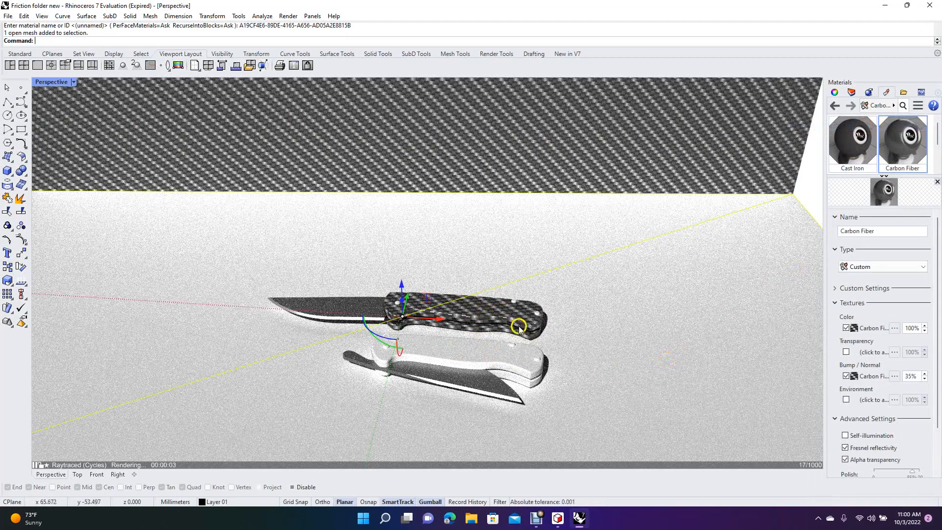
- Apply the Carbon Fiber material to the handle of the folded knife
{"action": "left_click", "coordinate": [460, 358]}
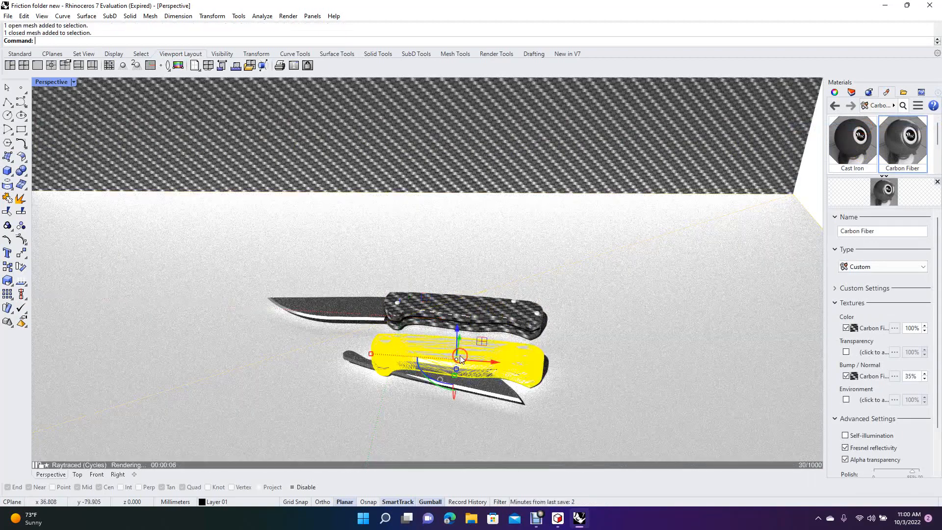
{"action": "right_click", "coordinate": [905, 144]}
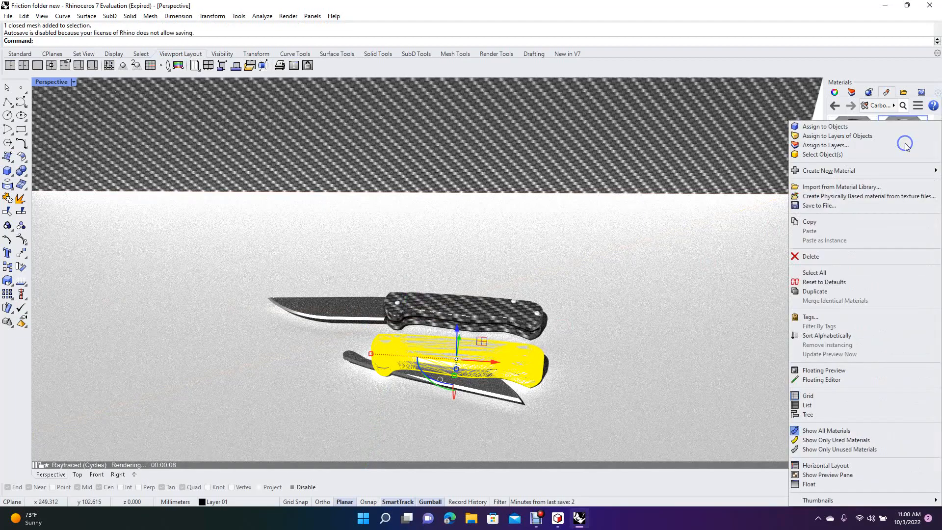
{"action": "left_click", "coordinate": [878, 135]}
{"action": "left_click", "coordinate": [698, 343]}
- Import the Dark Blue Glass material from the library's Glass folder and assign it to the slab mesh under the knives
{"action": "left_click", "coordinate": [665, 316]}
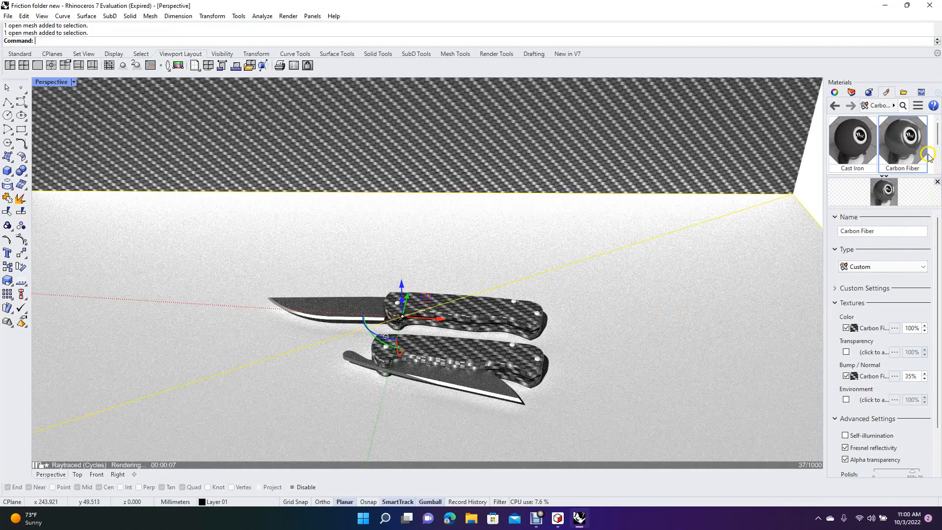
{"action": "left_click_drag", "start_coordinate": [937, 137], "coordinate": [938, 170]}
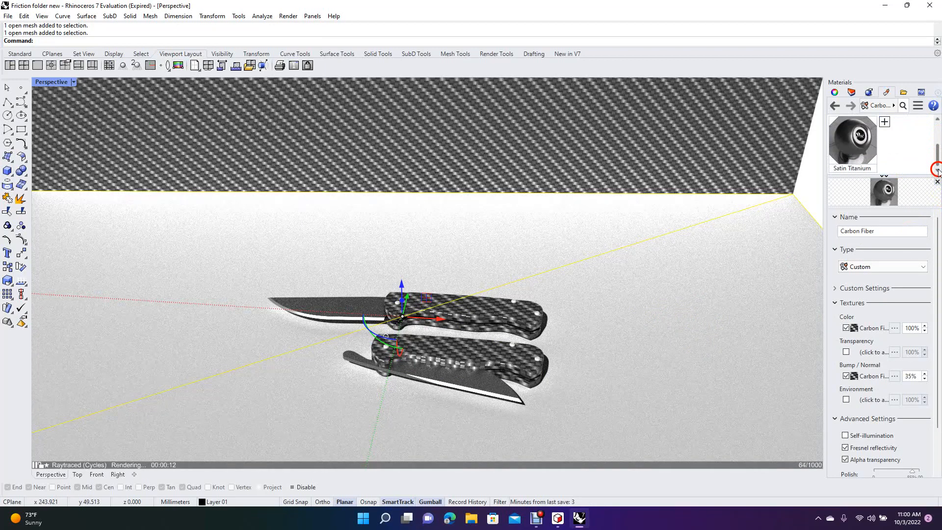
{"action": "left_click", "coordinate": [886, 125]}
{"action": "left_click", "coordinate": [829, 129]}
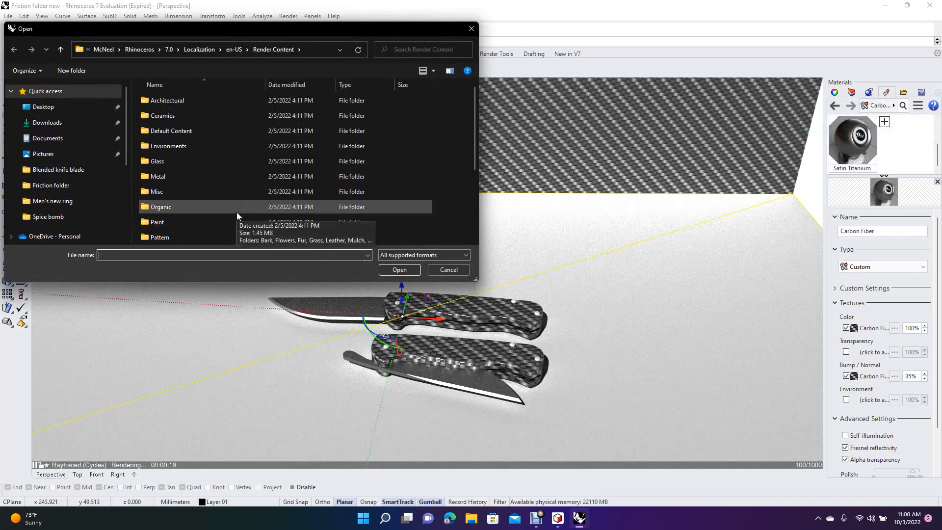
{"action": "double_click", "coordinate": [169, 167]}
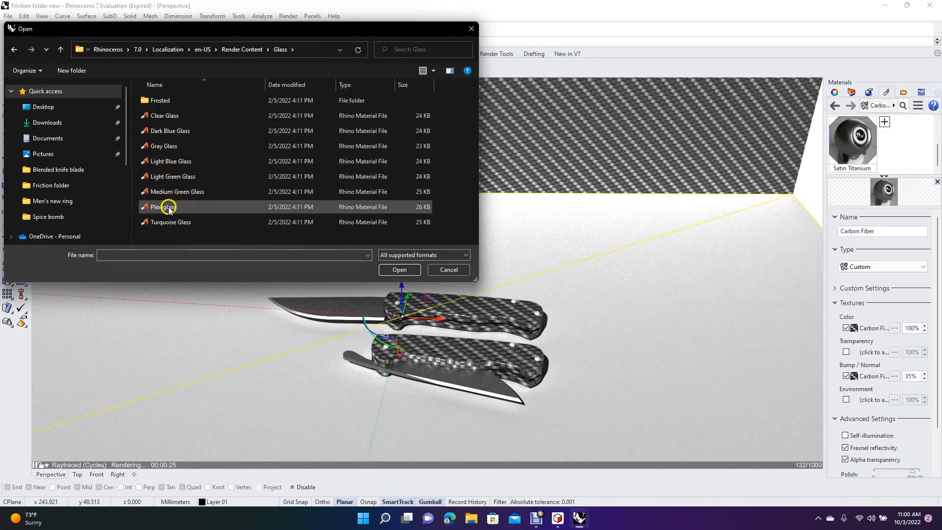
{"action": "double_click", "coordinate": [165, 131]}
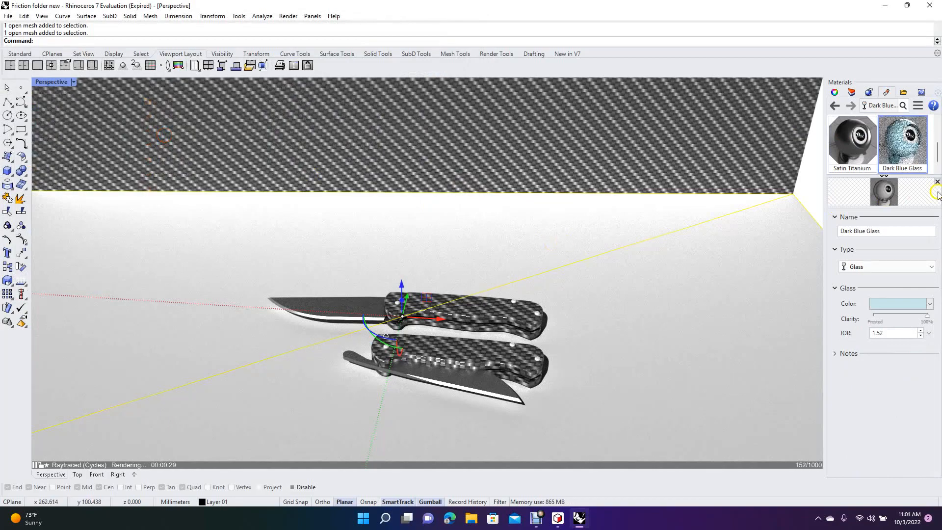
{"action": "right_click", "coordinate": [903, 145]}
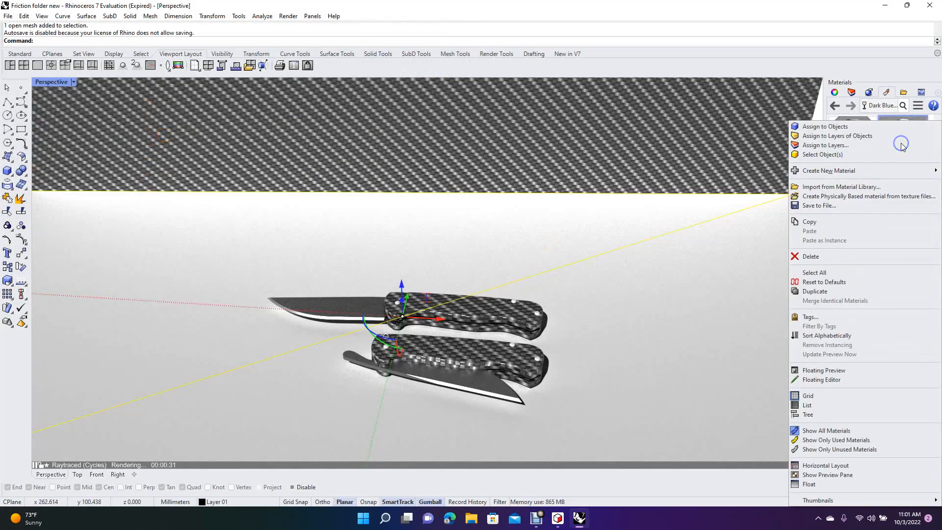
{"action": "left_click", "coordinate": [871, 129]}
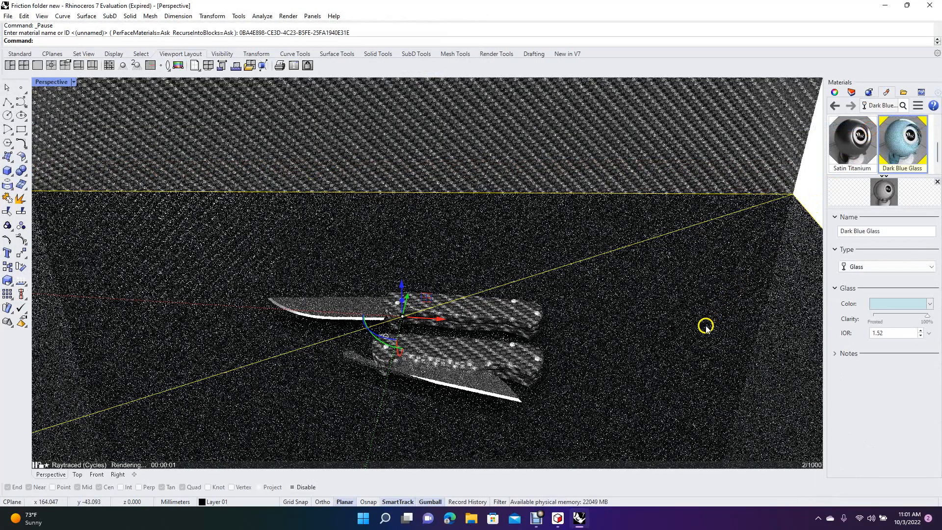
{"action": "left_click", "coordinate": [530, 304]}
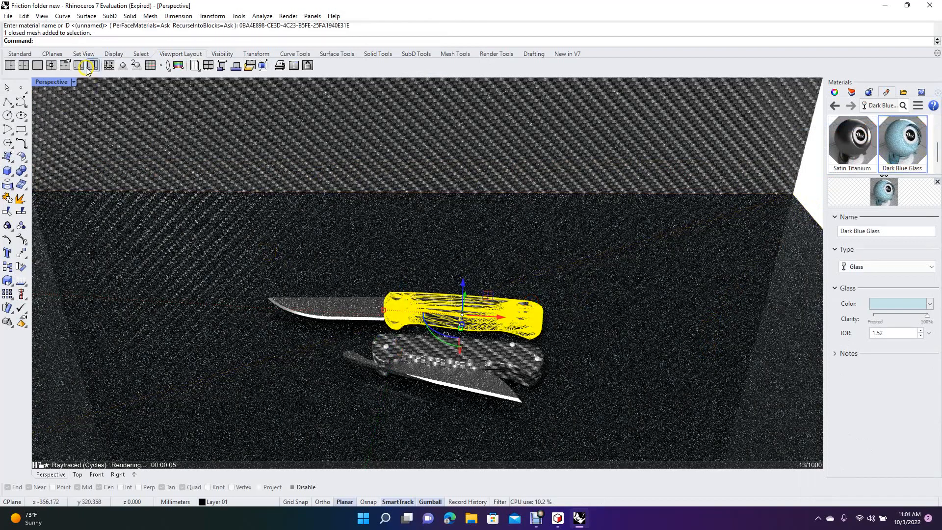
- Use dynamic Zoom to pull back until the whole slab shows with the back wall, and clear the selection
{"action": "type", "text": "Zoom"}
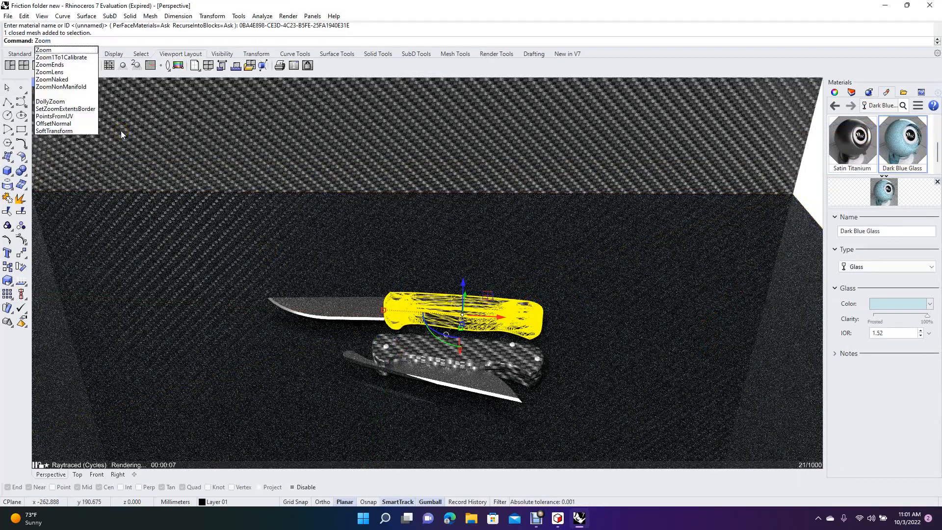
{"action": "key", "text": "Return"}
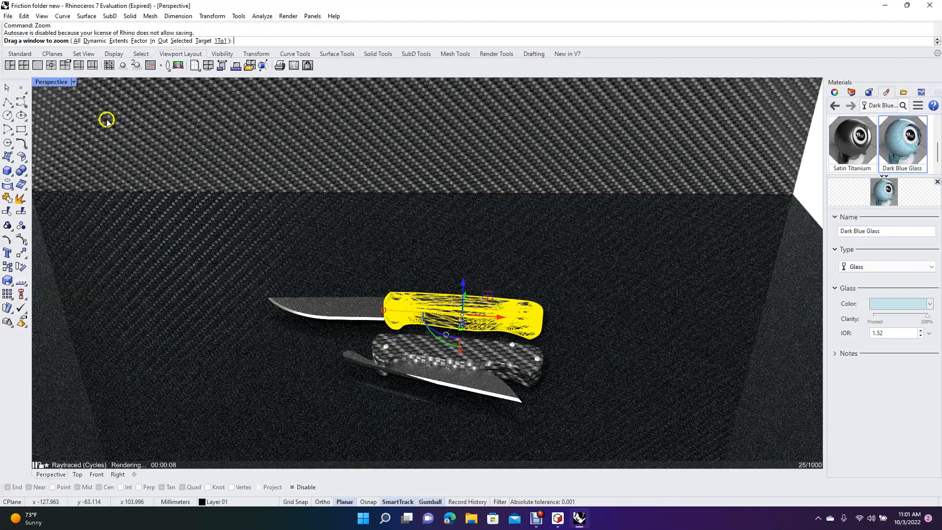
{"action": "left_click", "coordinate": [91, 41]}
{"action": "left_click_drag", "start_coordinate": [274, 249], "coordinate": [263, 289]}
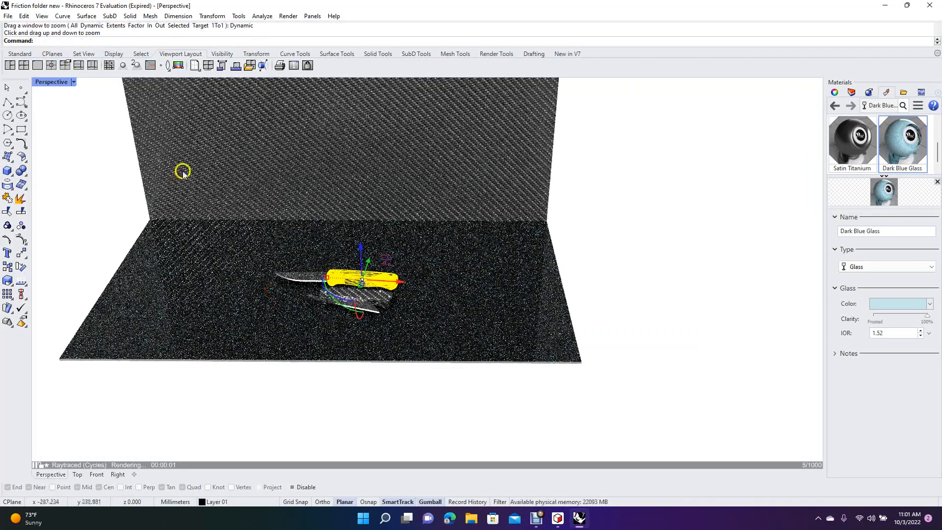
{"action": "left_click", "coordinate": [8, 88]}
{"action": "left_click", "coordinate": [81, 149]}
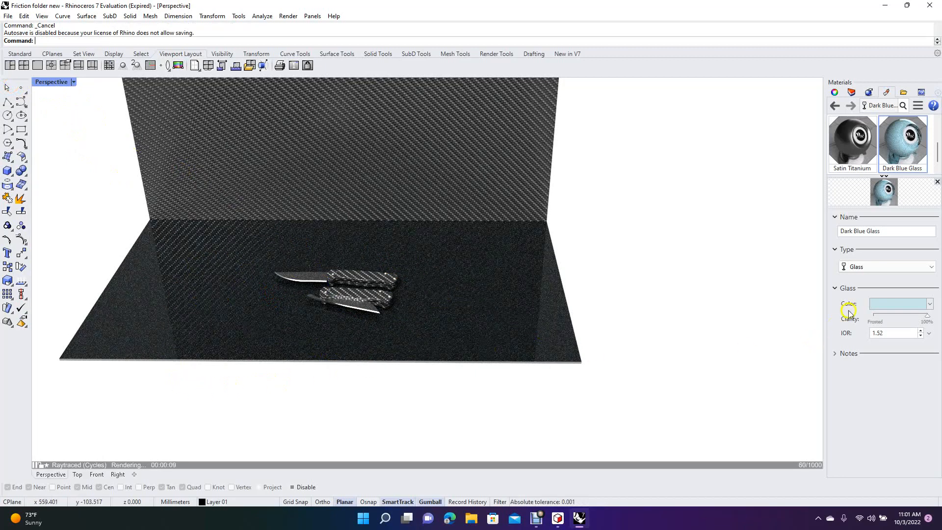
- Turn on the Sun in the rendering settings and use dynamic Zoom to get closer to the knives
{"action": "left_click", "coordinate": [867, 93]}
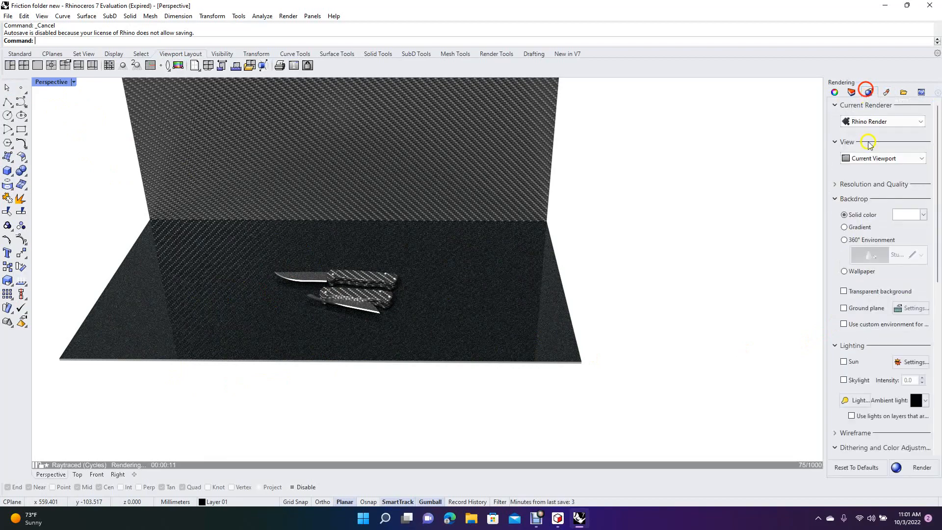
{"action": "left_click", "coordinate": [844, 361]}
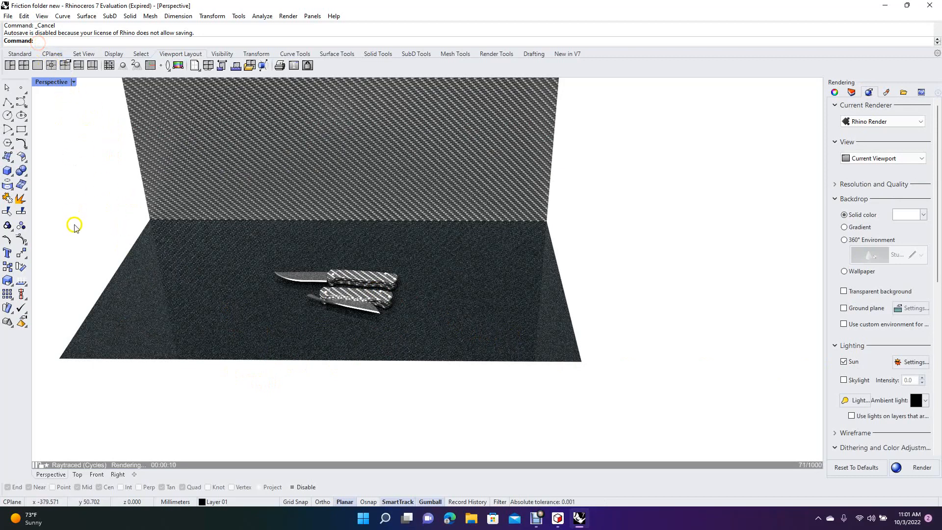
{"action": "key", "text": "Return"}
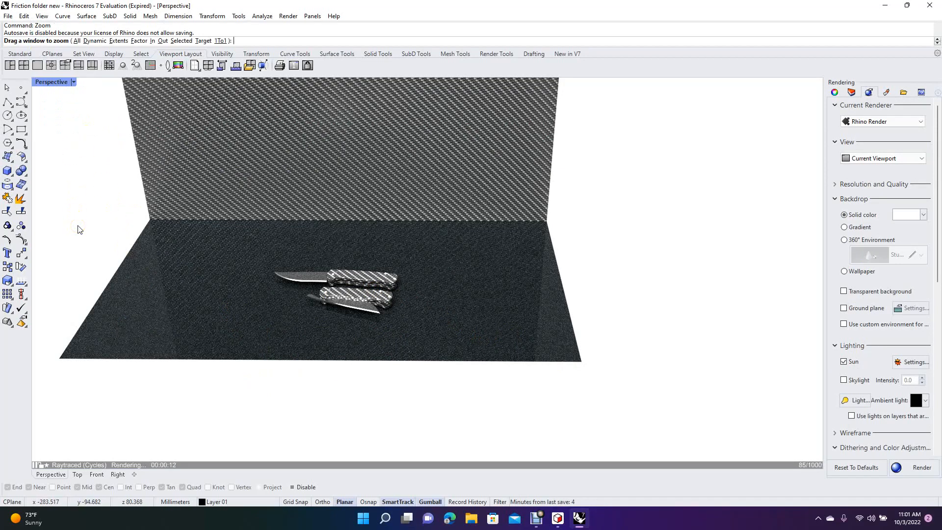
{"action": "left_click", "coordinate": [94, 41]}
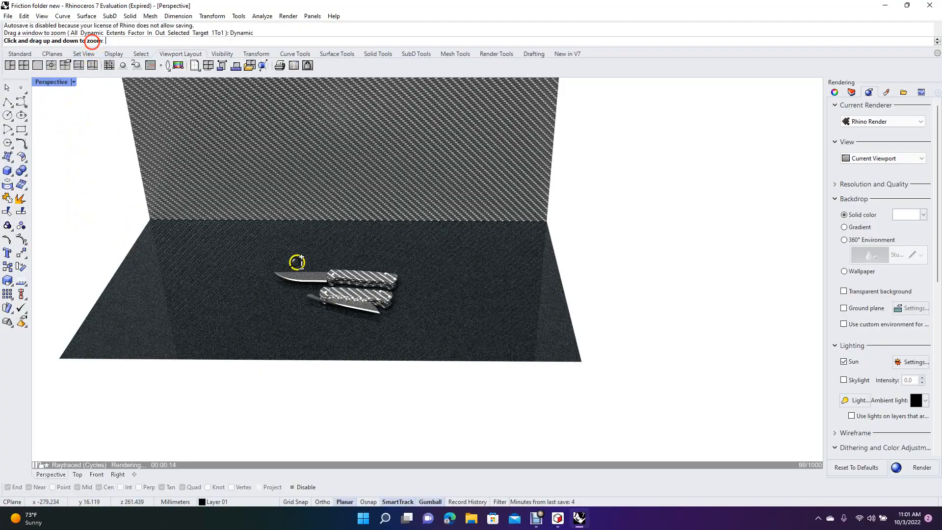
{"action": "left_click_drag", "start_coordinate": [279, 267], "coordinate": [265, 239]}
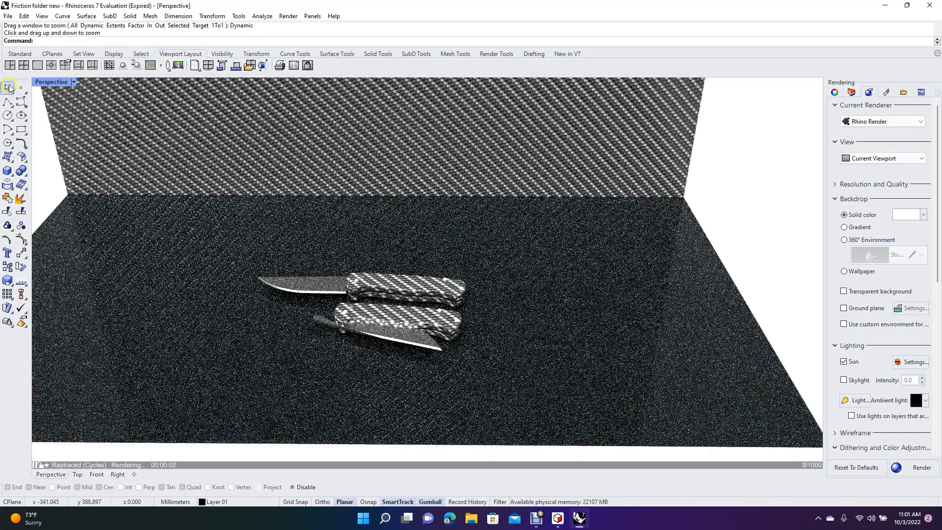
{"action": "left_click", "coordinate": [7, 86]}
- Select the handle mesh of the open knife, picking it from among the overlapping meshes
{"action": "left_click", "coordinate": [475, 330]}
{"action": "left_click", "coordinate": [398, 290]}
{"action": "left_click", "coordinate": [387, 281]}
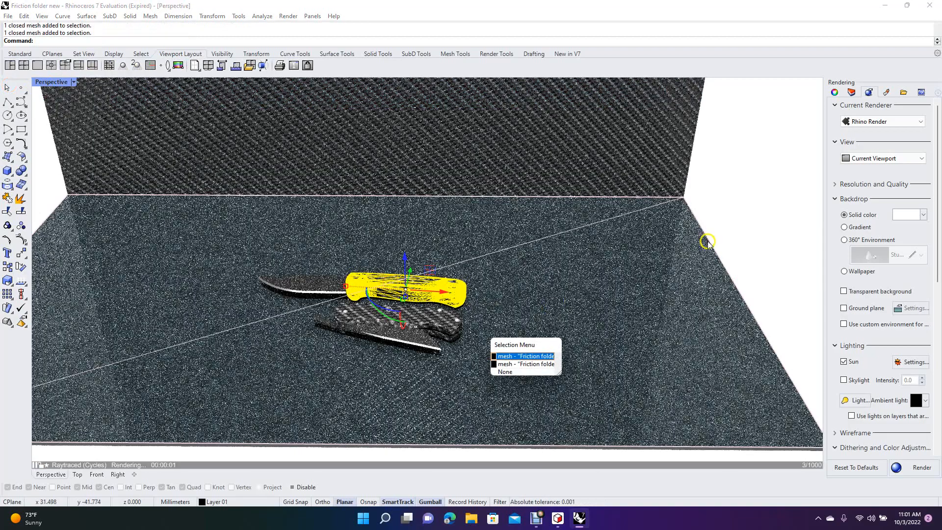
{"action": "key", "text": "Escape"}
{"action": "left_click", "coordinate": [387, 277]}
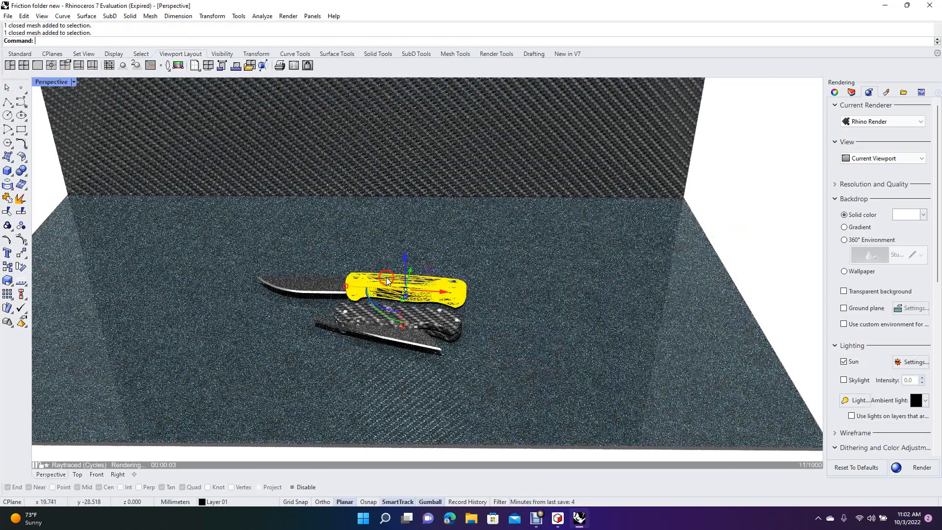
- Import the Walnut dark material from the material library's Wood > Walnut folder
{"action": "left_click", "coordinate": [888, 93]}
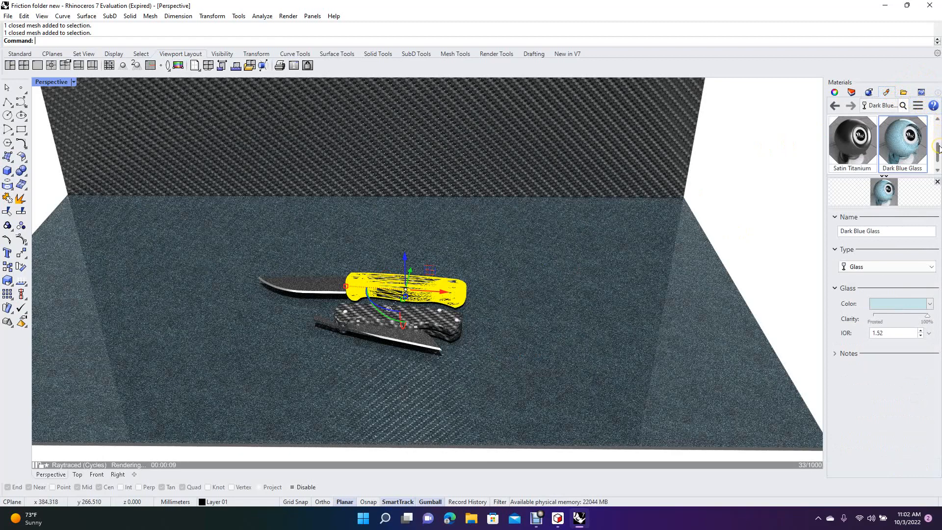
{"action": "scroll", "coordinate": [938, 147], "scroll_direction": "down", "scroll_amount": 1}
{"action": "left_click", "coordinate": [834, 169]}
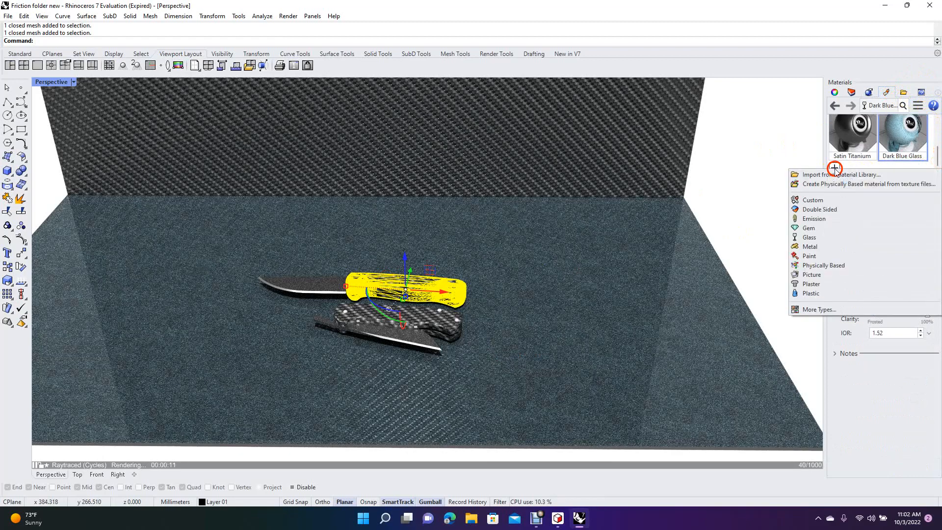
{"action": "left_click", "coordinate": [835, 175]}
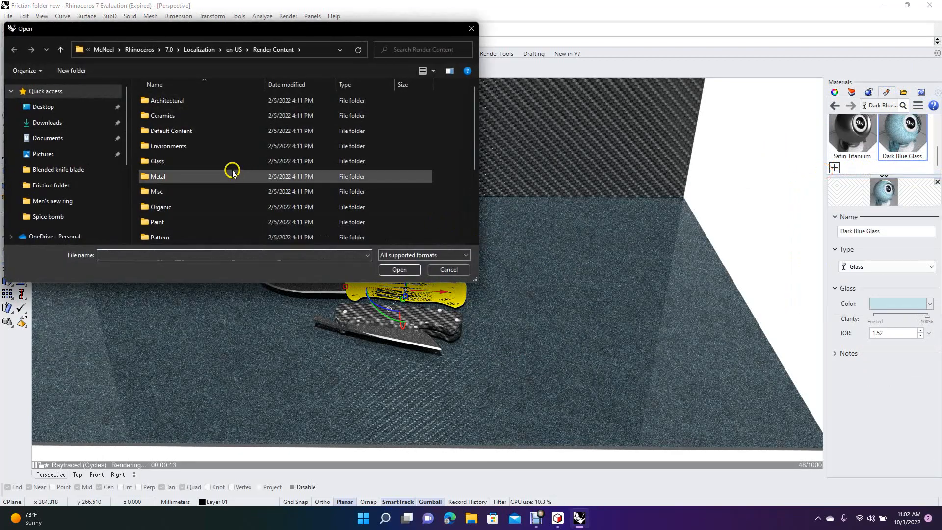
{"action": "left_click_drag", "start_coordinate": [476, 133], "coordinate": [475, 194]}
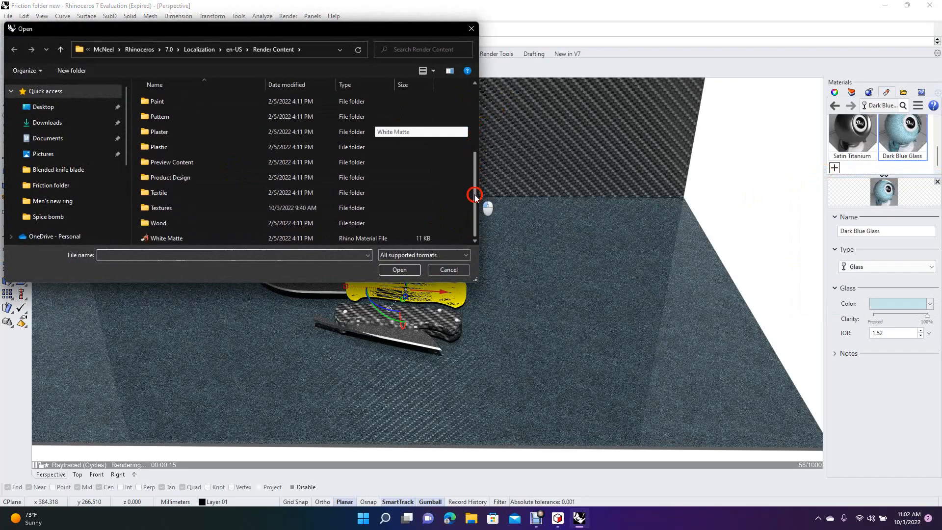
{"action": "double_click", "coordinate": [147, 223]}
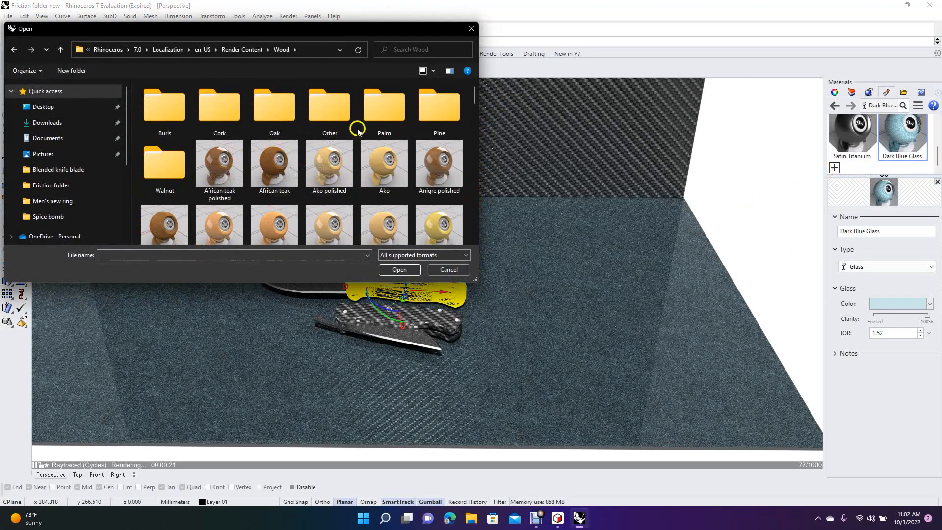
{"action": "double_click", "coordinate": [168, 153]}
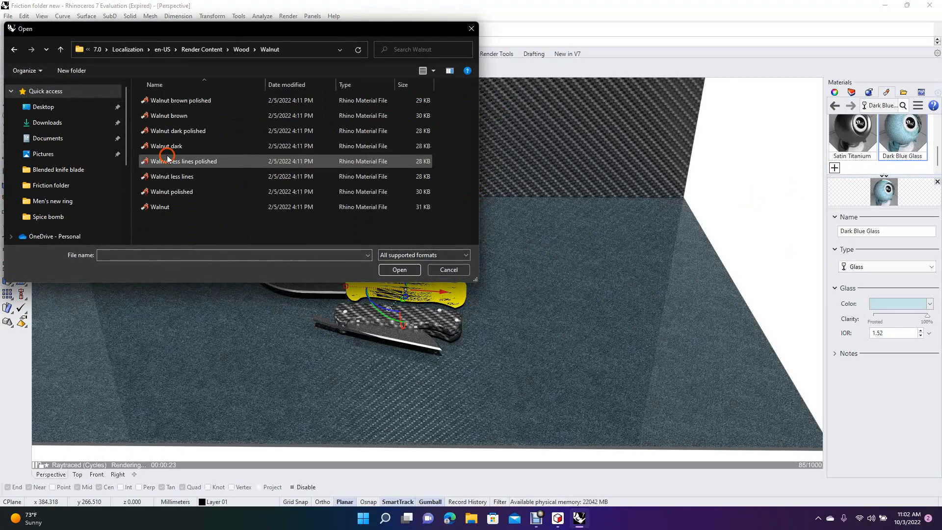
{"action": "double_click", "coordinate": [175, 146]}
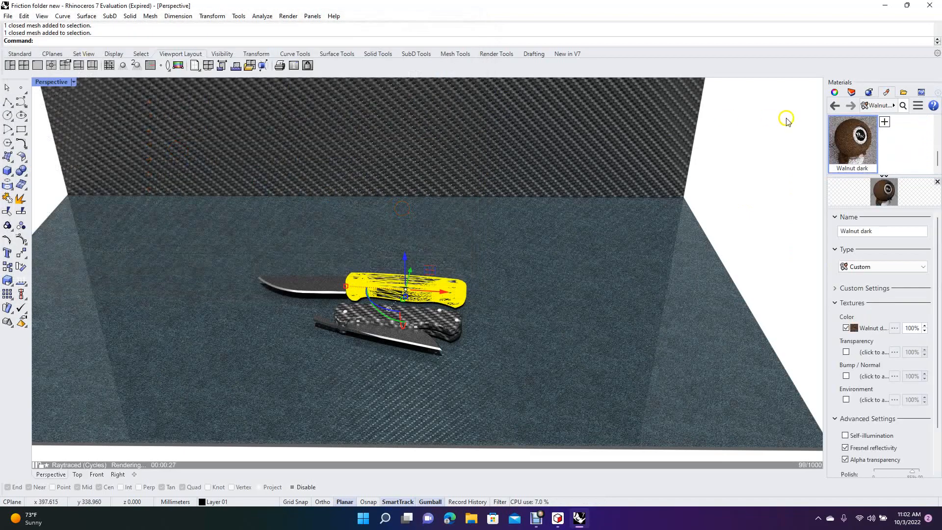
- Assign the Walnut dark material to the selected handle of the open knife and clear the selection
{"action": "right_click", "coordinate": [845, 124]}
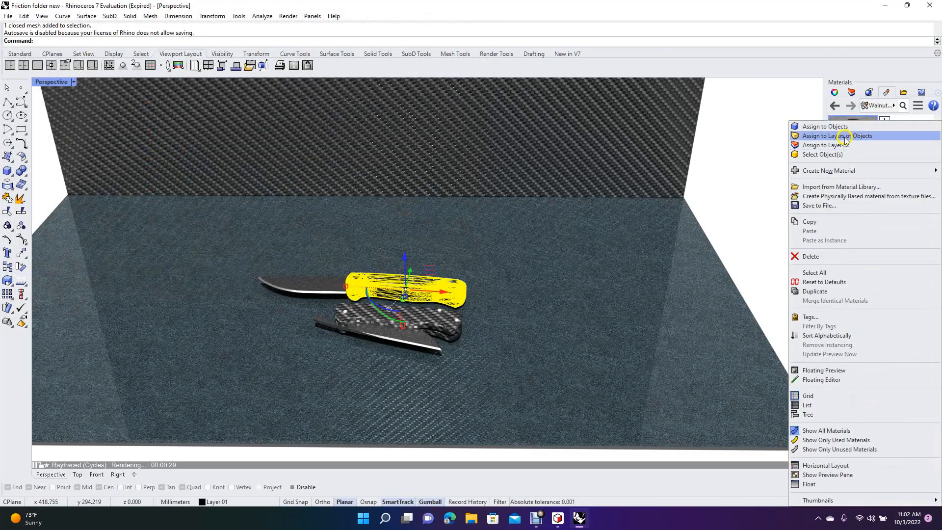
{"action": "left_click", "coordinate": [841, 126]}
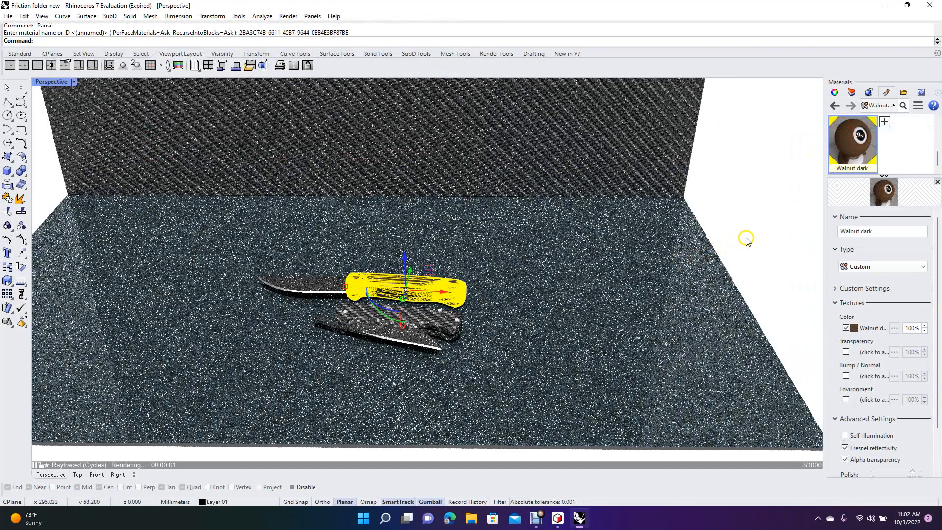
{"action": "left_click", "coordinate": [746, 237]}
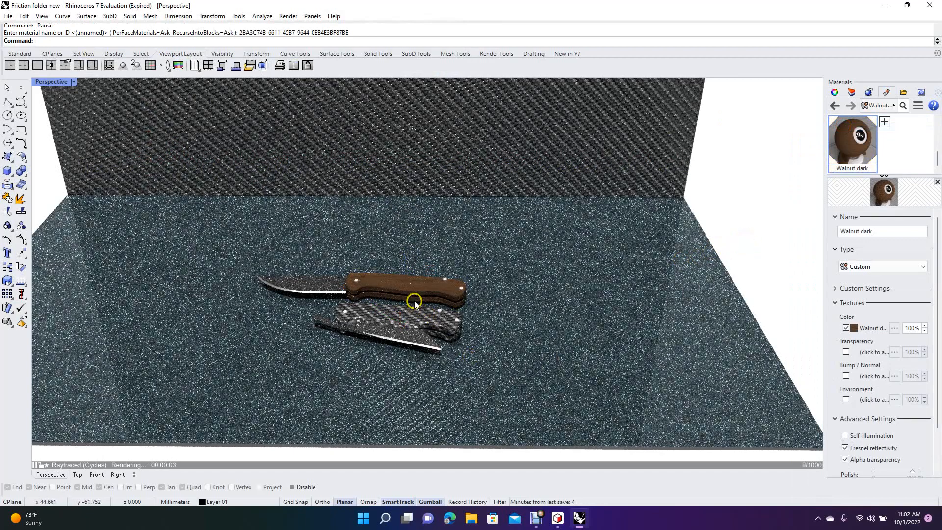
- Apply the Walnut dark material to the handle of the folded knife and deselect it
{"action": "left_click", "coordinate": [405, 317]}
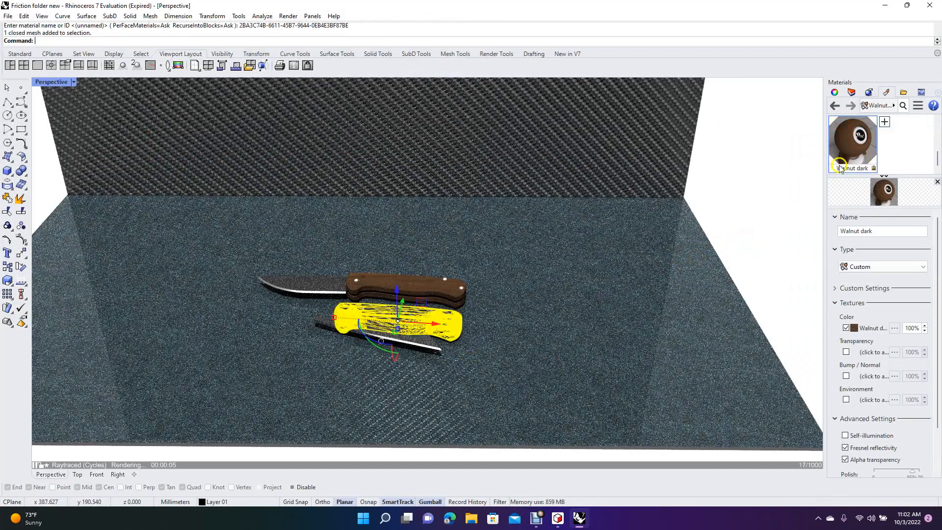
{"action": "right_click", "coordinate": [844, 127]}
{"action": "left_click", "coordinate": [843, 127]}
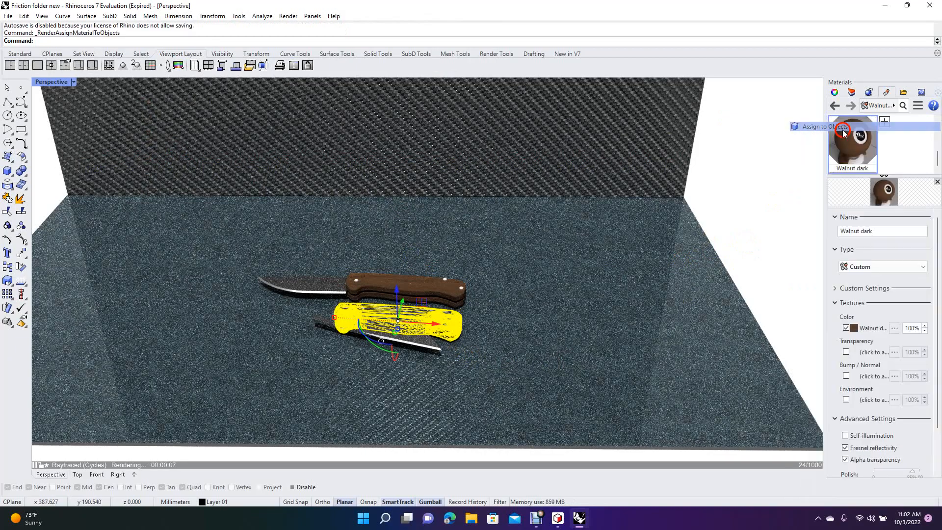
{"action": "left_click", "coordinate": [793, 204]}
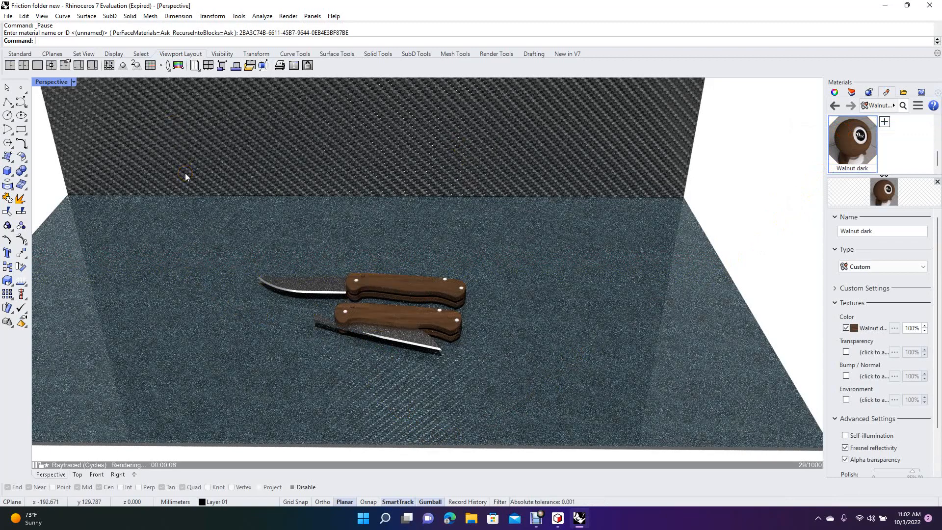
- Move all the scene's meshes together slightly toward the viewer to reframe the knives, slab and back wall in the Perspective viewport
{"action": "type", "text": "om"}
{"action": "key", "text": "Return"}
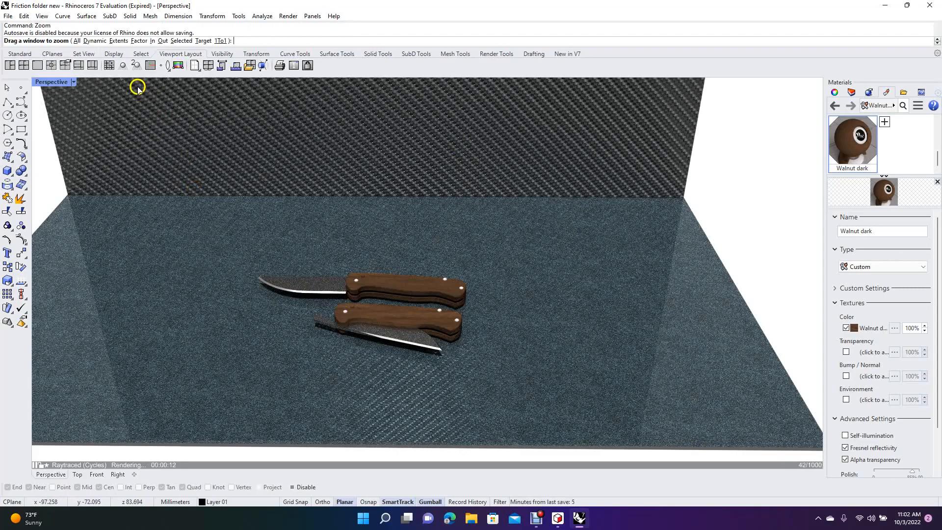
{"action": "left_click", "coordinate": [95, 41]}
{"action": "left_click_drag", "start_coordinate": [295, 256], "coordinate": [375, 322]}
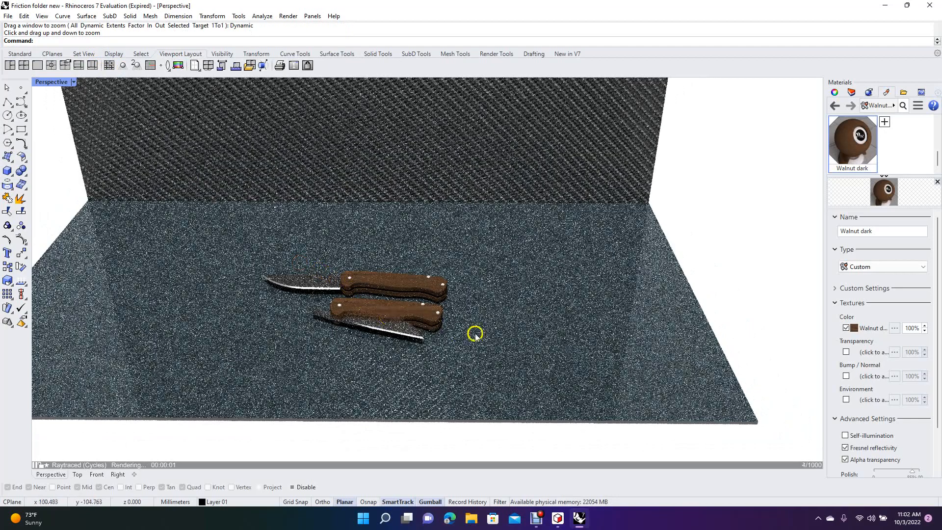
{"action": "key", "text": "ctrl+a"}
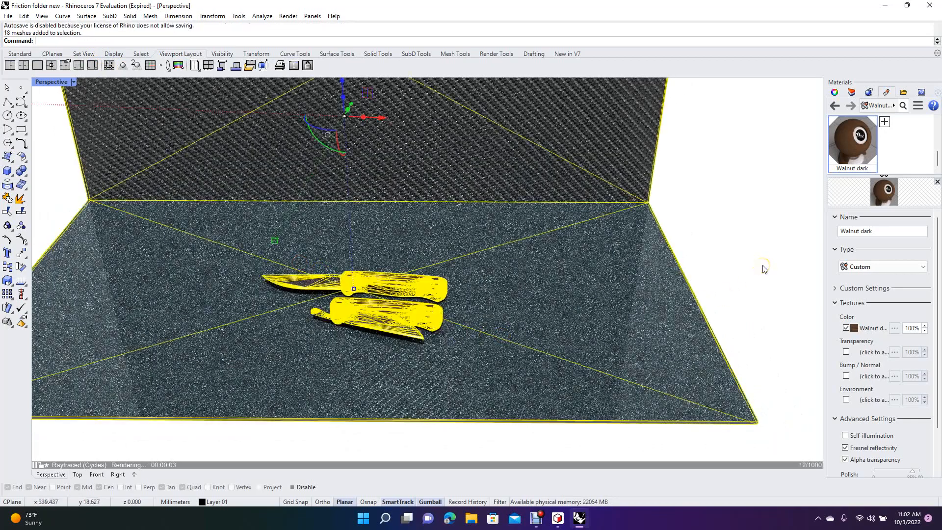
{"action": "left_click_drag", "start_coordinate": [408, 203], "coordinate": [636, 260]}
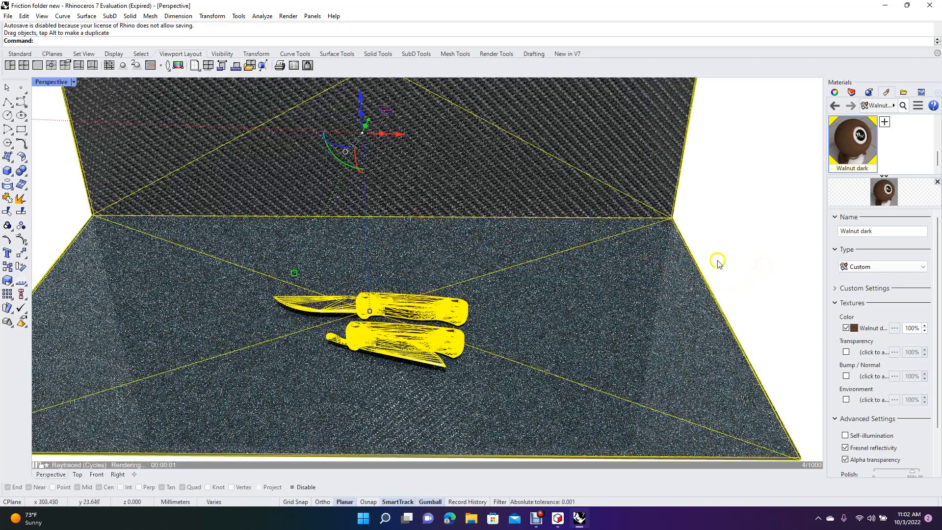
{"action": "left_click", "coordinate": [747, 270]}
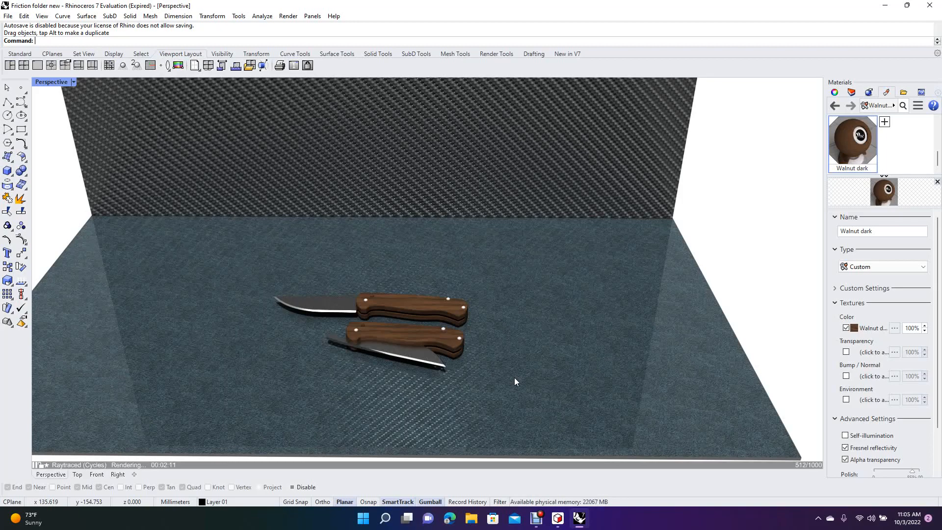
- Capture the rendered knives with slab and back wall as a rectangular screen snip and paste it into a new Paint image
{"action": "key", "text": "super+shift+s"}
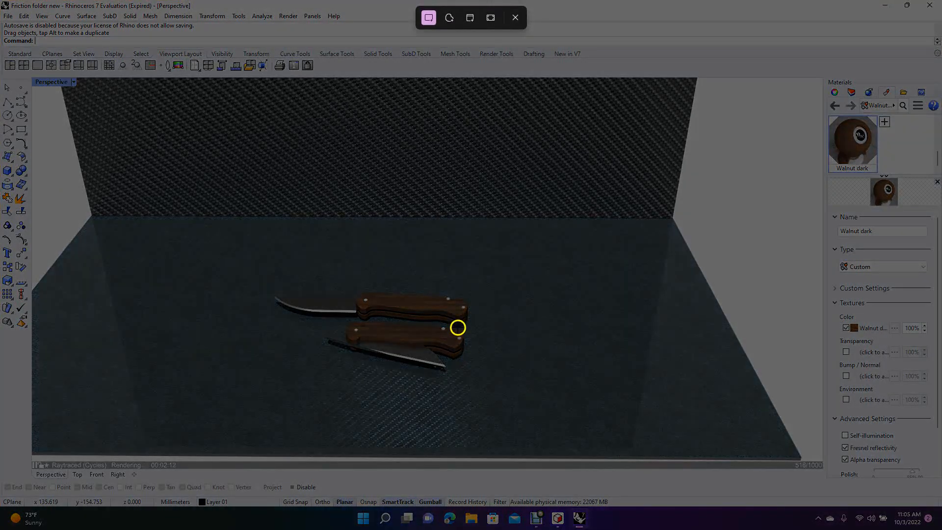
{"action": "left_click_drag", "start_coordinate": [132, 90], "coordinate": [635, 448]}
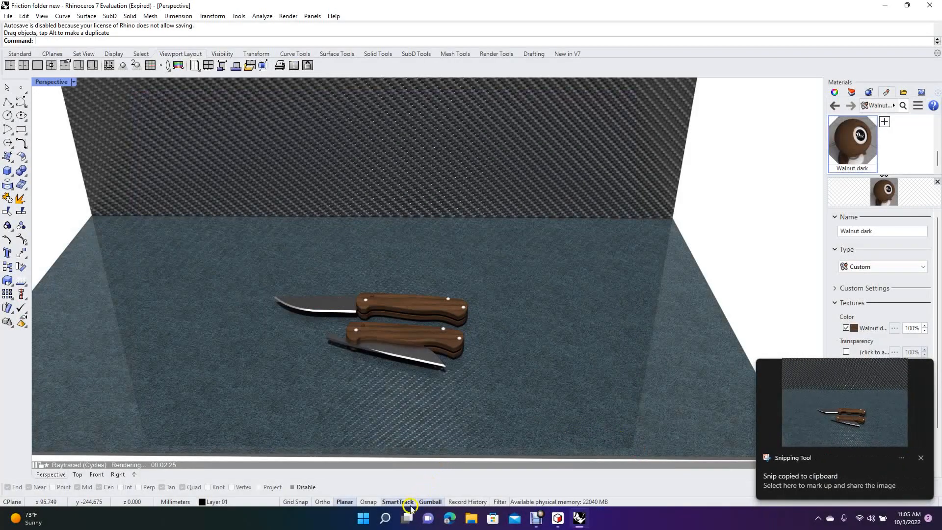
{"action": "left_click", "coordinate": [385, 518]}
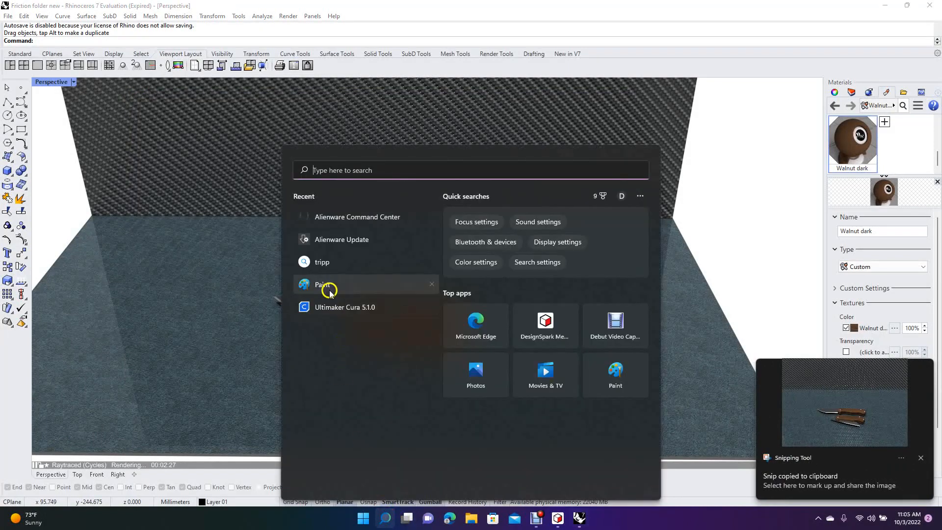
{"action": "left_click", "coordinate": [326, 286]}
{"action": "left_click", "coordinate": [128, 238]}
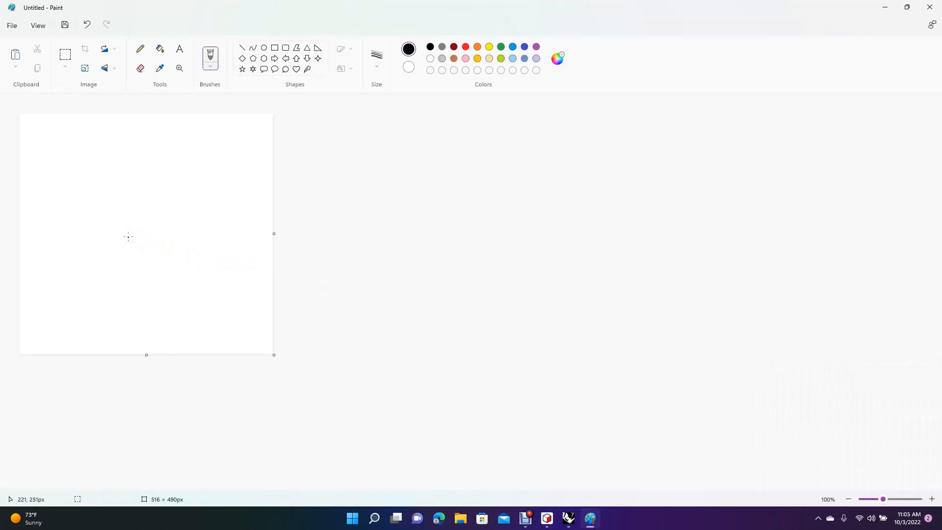
{"action": "key", "text": "ctrl+v"}
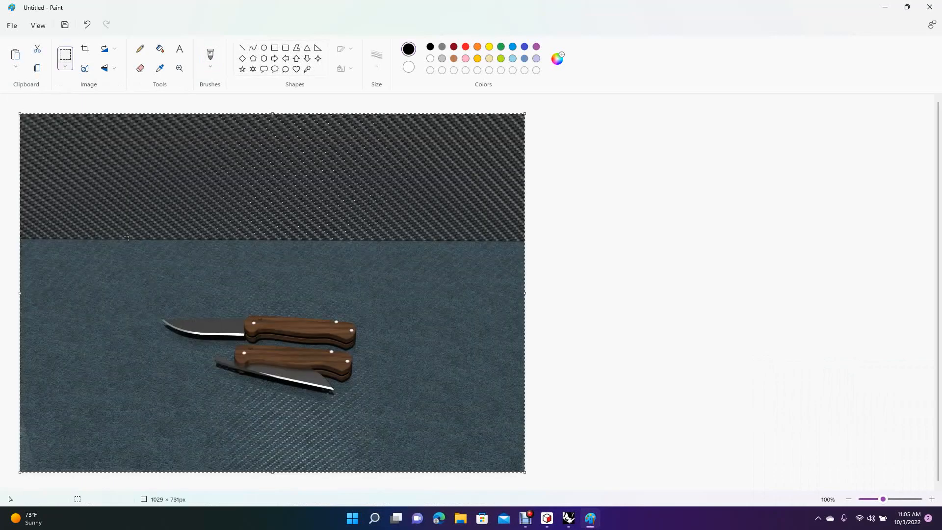
- Crop the canvas to the pasted render and save it to the Desktop as a JPEG picture named Untitled
{"action": "left_click", "coordinate": [86, 47]}
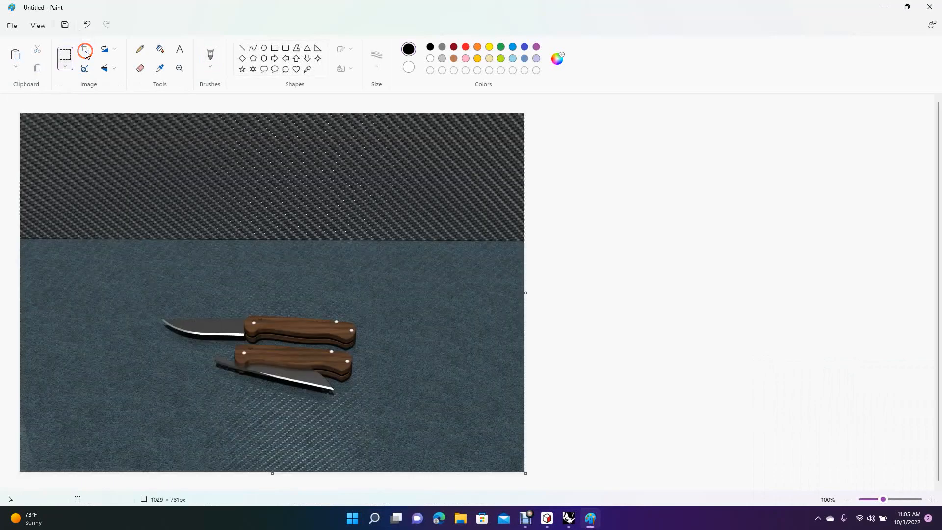
{"action": "left_click", "coordinate": [12, 25]}
{"action": "mouse_move", "coordinate": [45, 106]}
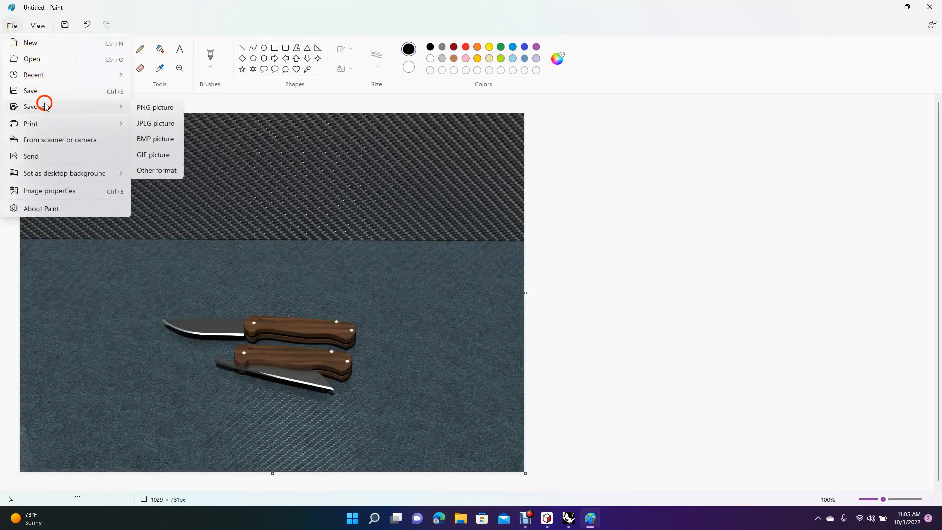
{"action": "left_click", "coordinate": [157, 123]}
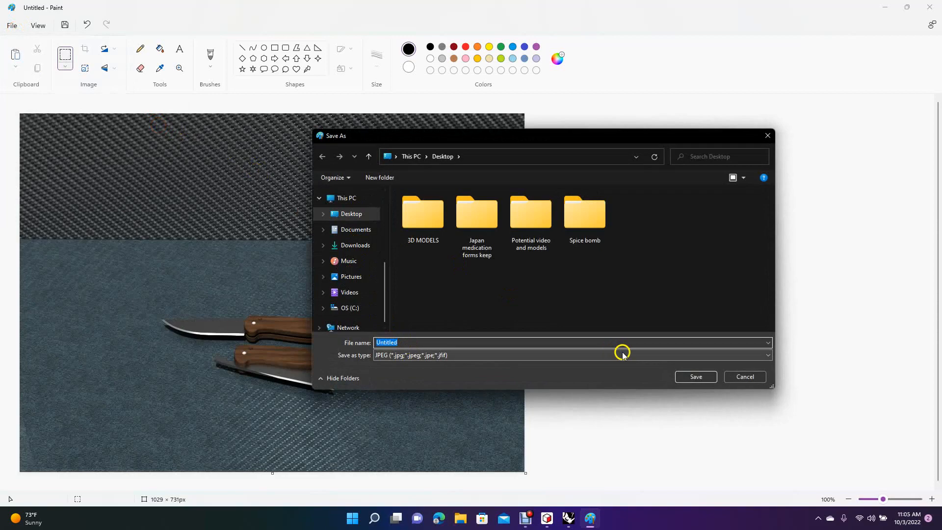
{"action": "left_click", "coordinate": [699, 377]}
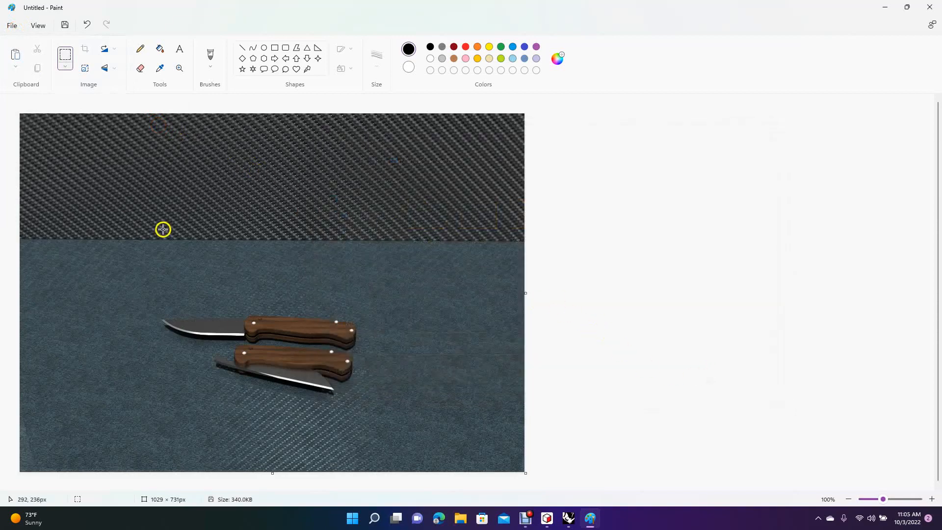